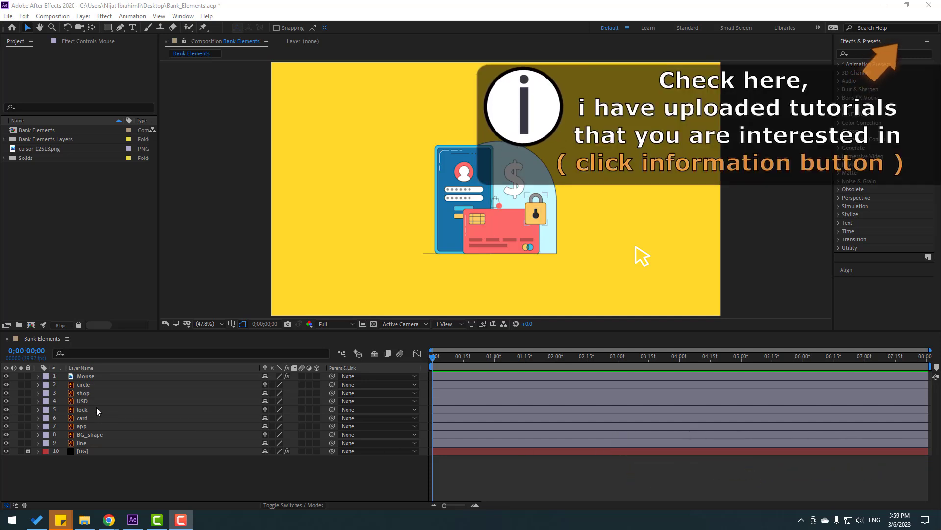
Solo the circle and shop layers to examine them up close, and turn soloing off again
click(90, 384)
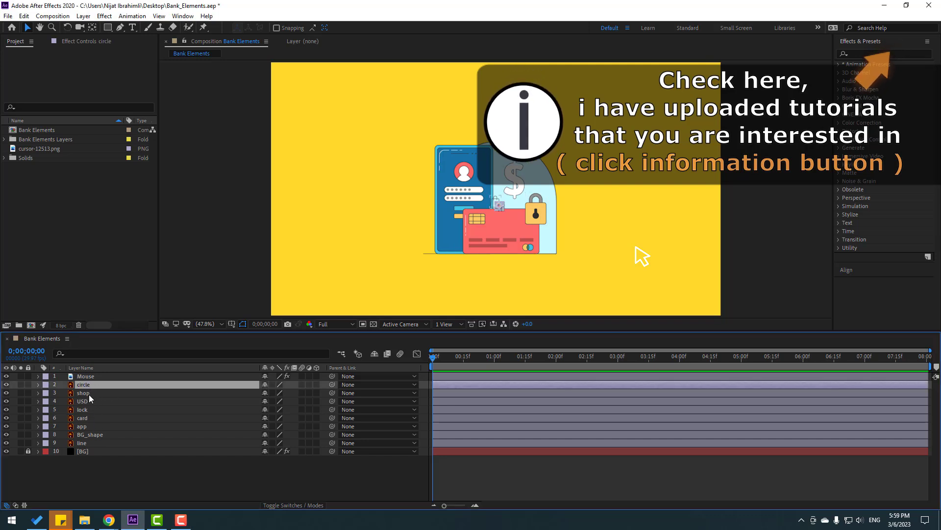
shift+click(89, 393)
scroll(502, 226, up, 3)
scroll(502, 233, down, 2)
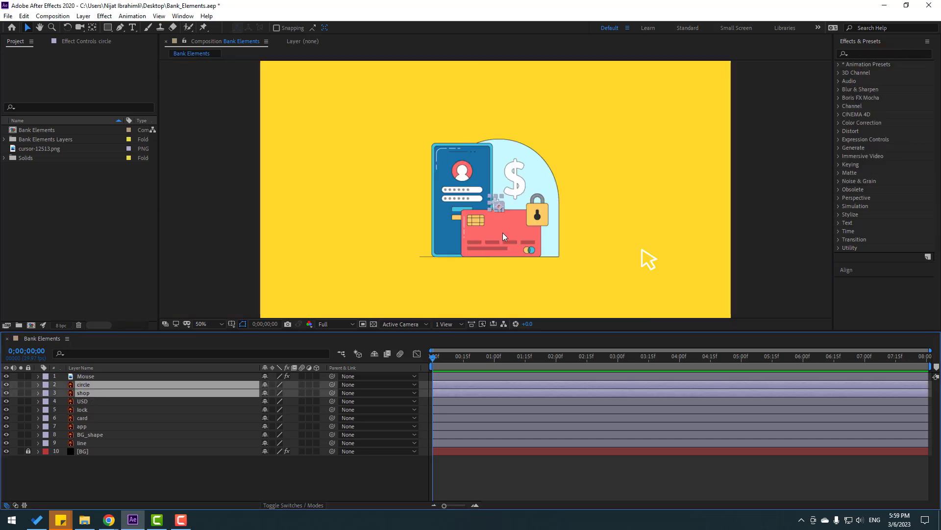
click(21, 384)
scroll(531, 243, up, 5)
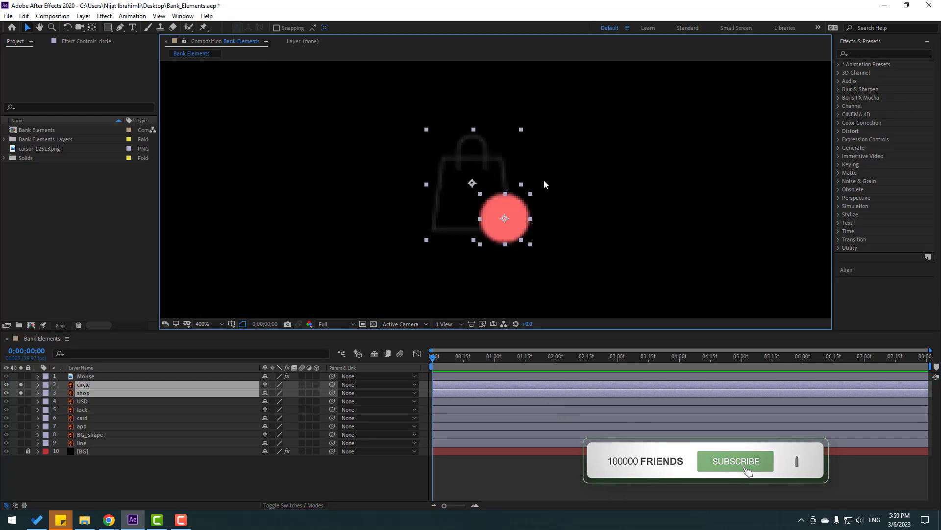
scroll(526, 211, down, 5)
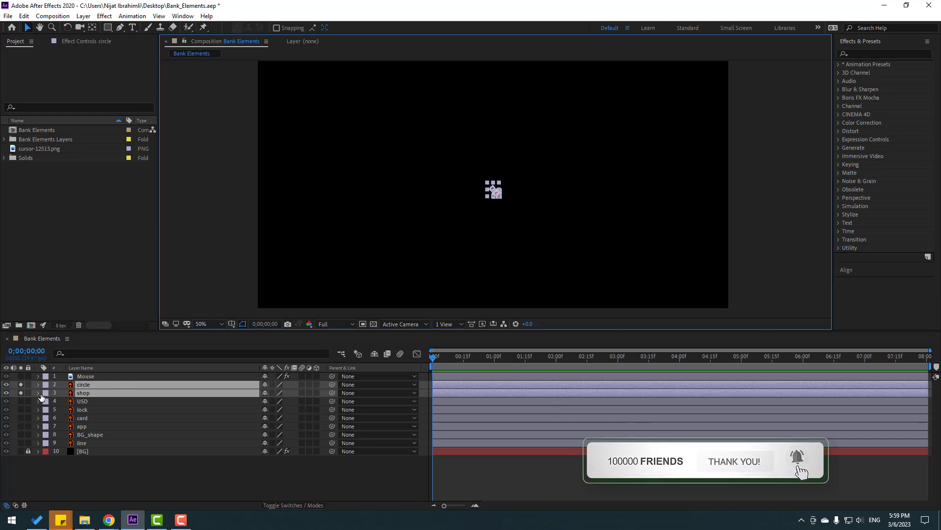
drag(22, 387, 21, 391)
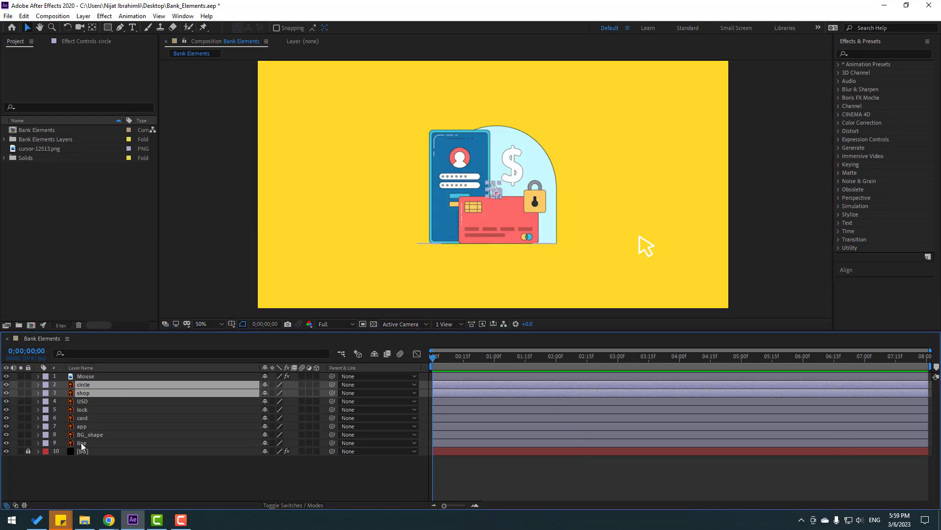
Hide the line, BG_shape, app, card, lock and USD layers
click(81, 442)
shift+click(91, 435)
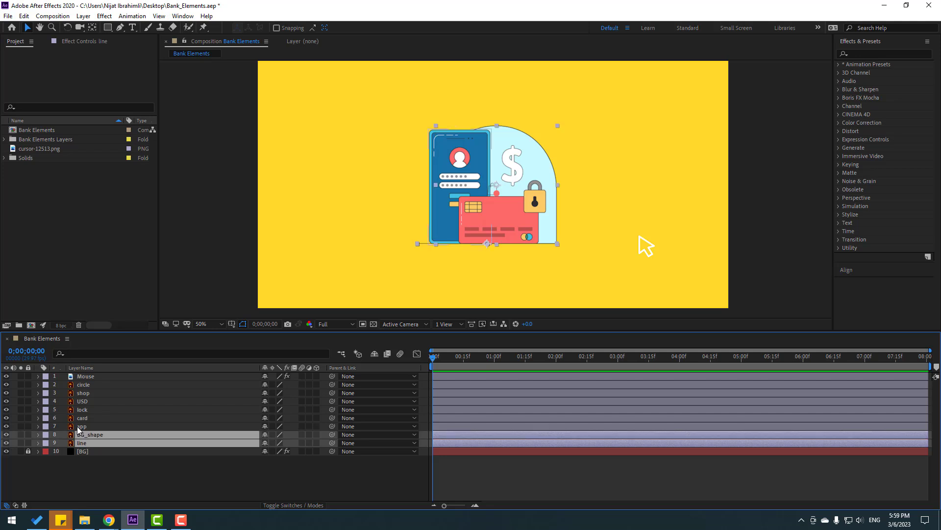
shift+click(81, 426)
shift+click(108, 418)
shift+click(82, 409)
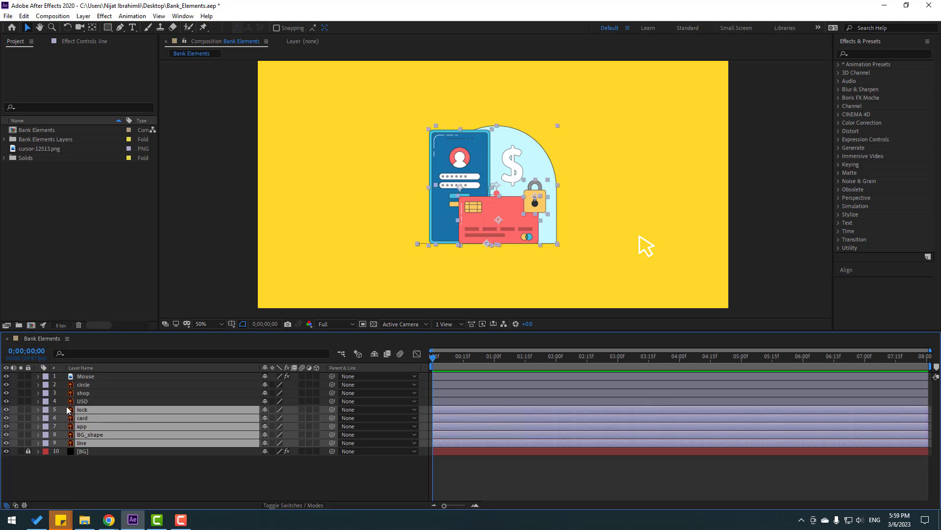
shift+click(82, 401)
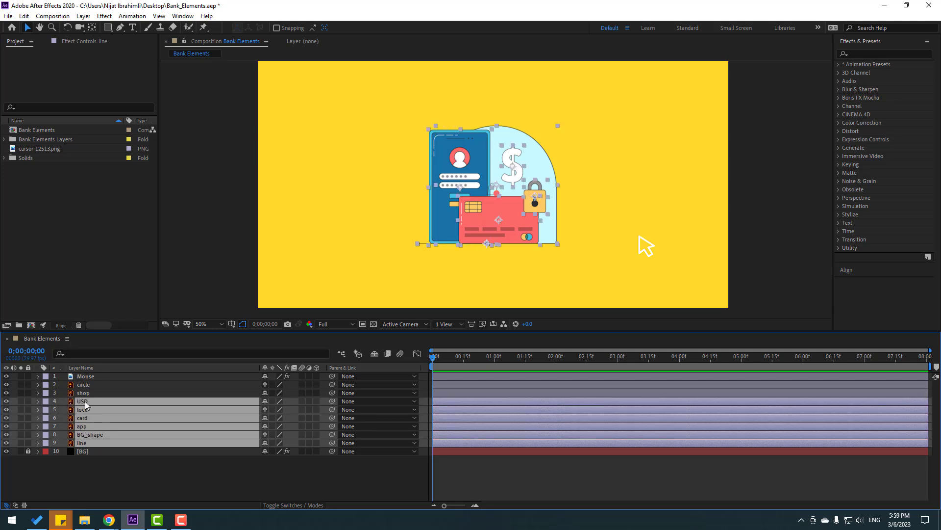
click(7, 401)
click(177, 478)
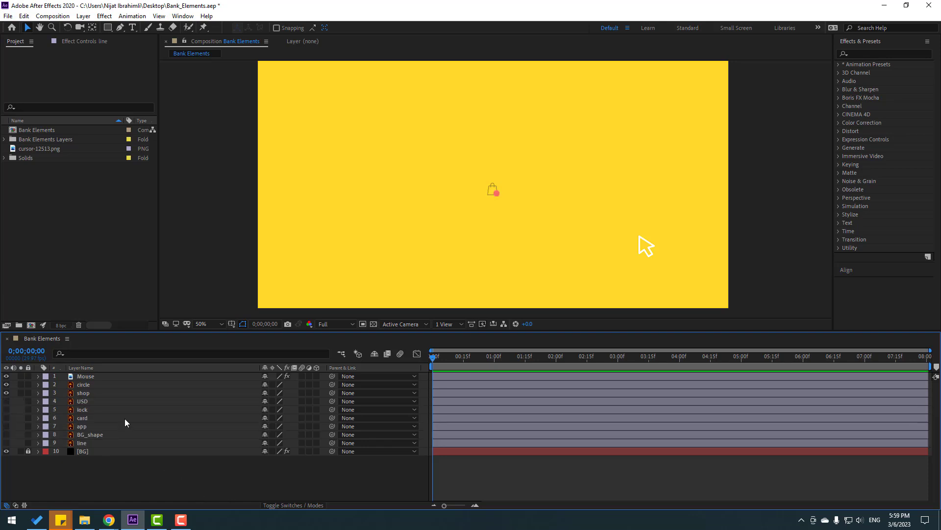
Parent the circle layer to the shop layer and scale the shop layer up to 360%
click(82, 386)
drag(331, 385, 83, 398)
click(83, 395)
key(s)
drag(277, 400, 374, 400)
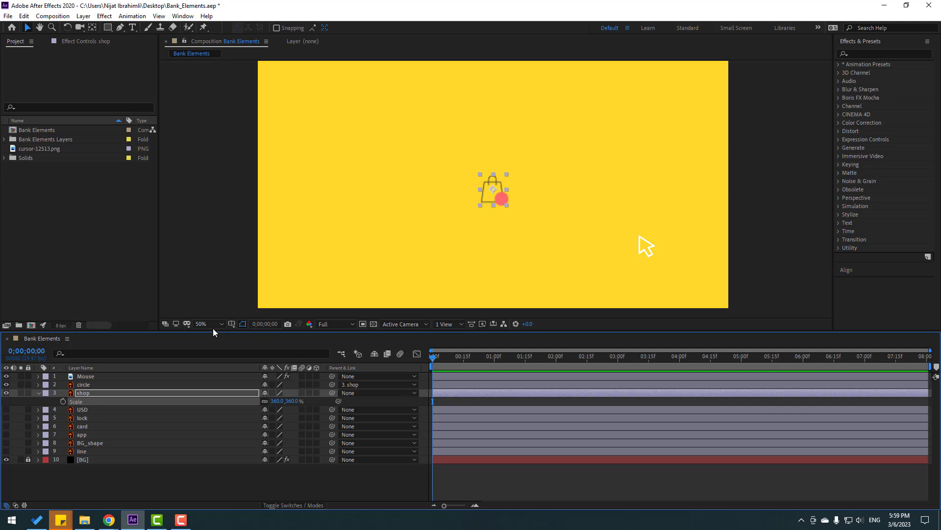
Turn on the Title/Action Safe guides in the composition view
click(231, 324)
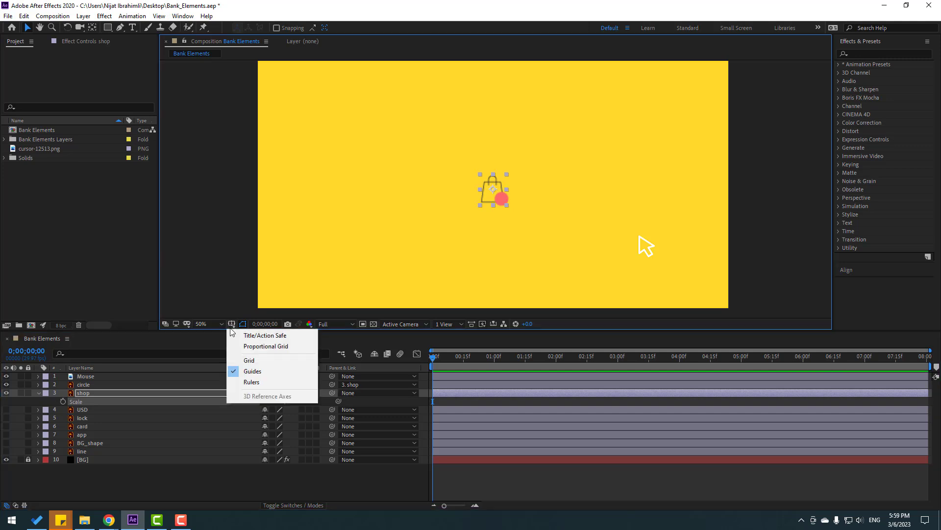
click(281, 337)
scroll(515, 207, up, 4)
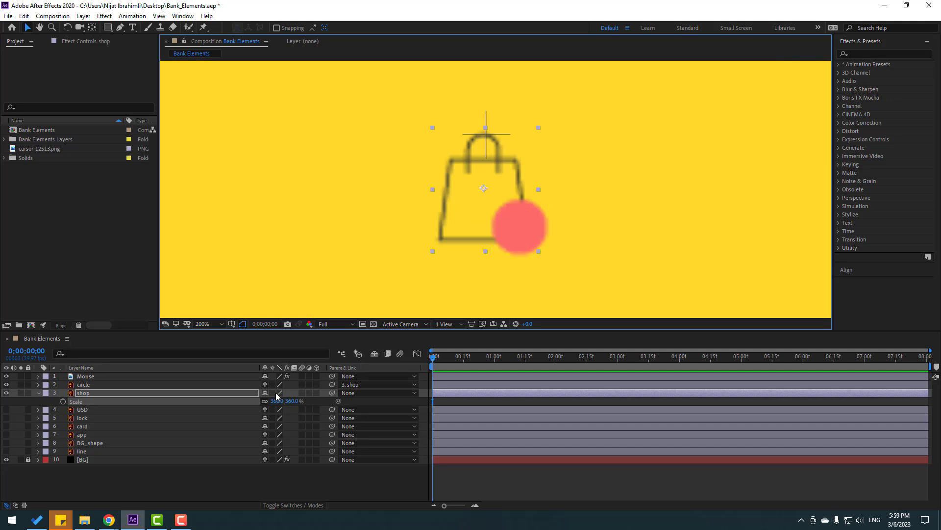
Enable continuous rasterization for all layers from circle down to line, and collapse the shop layer's properties
click(82, 451)
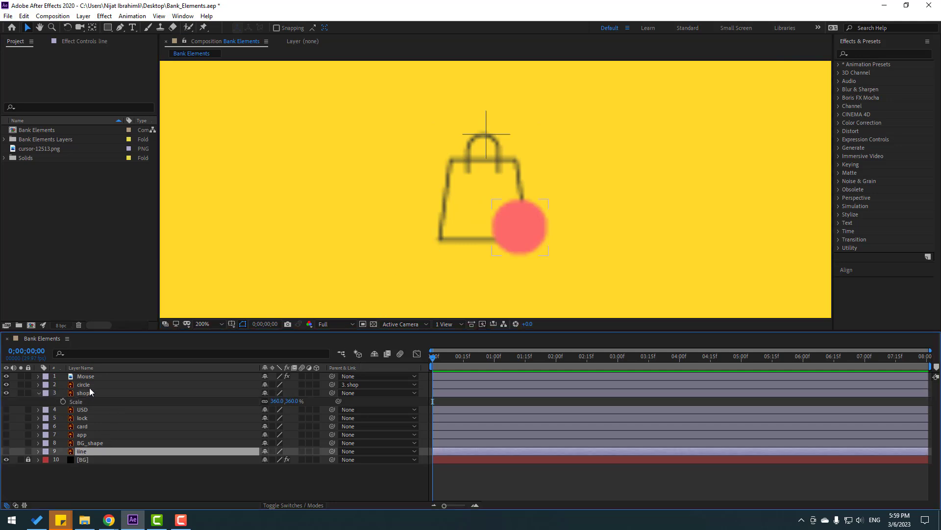
shift+click(89, 386)
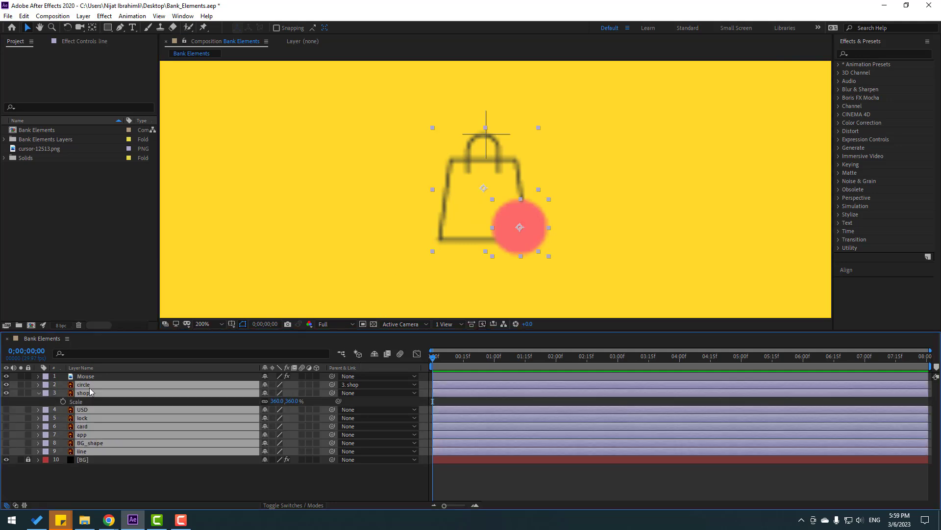
click(274, 387)
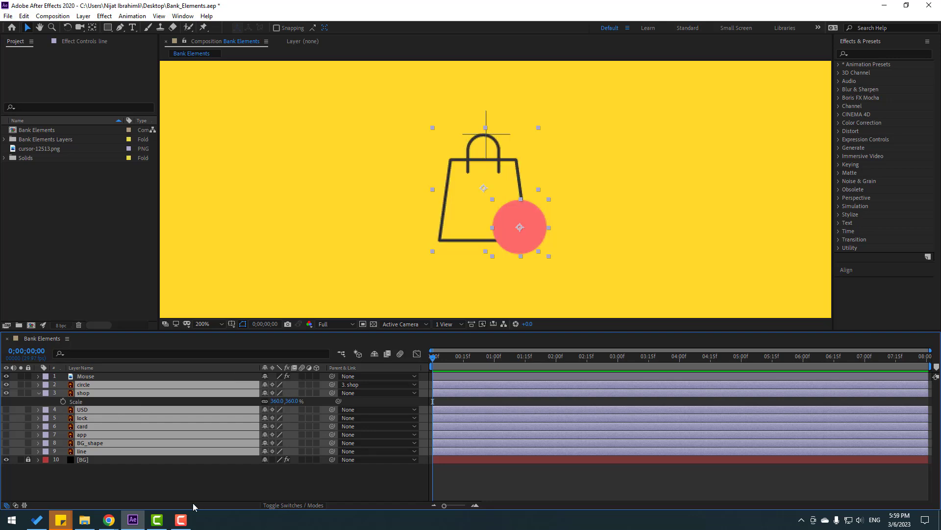
click(181, 493)
scroll(450, 254, down, 4)
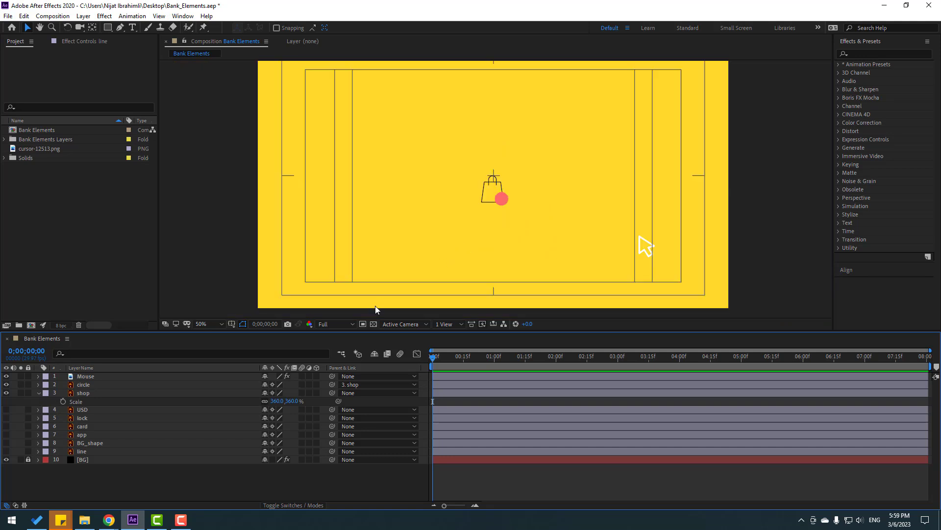
click(38, 393)
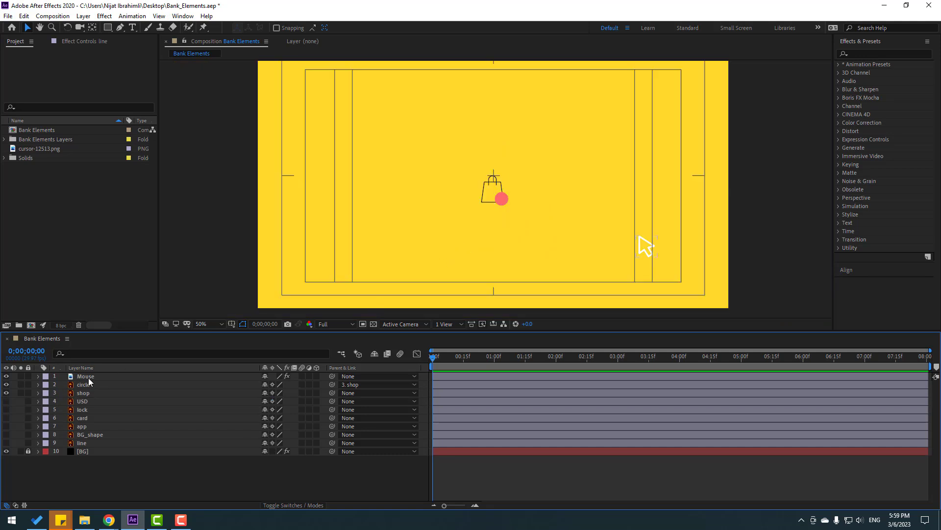
Move the Mouse layer below the lower canvas edge to about 1607, 1146 and reveal its Position property
click(88, 376)
drag(651, 252, 605, 303)
key(p)
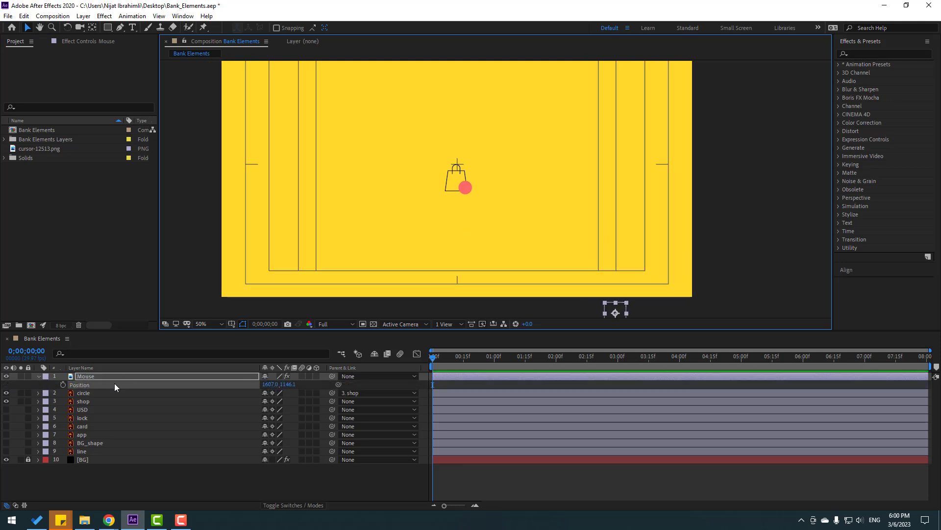
Move the shop and circle layers up together so the bag is centred on the safe-area centre mark
click(81, 394)
shift+click(83, 401)
scroll(504, 199, up, 2)
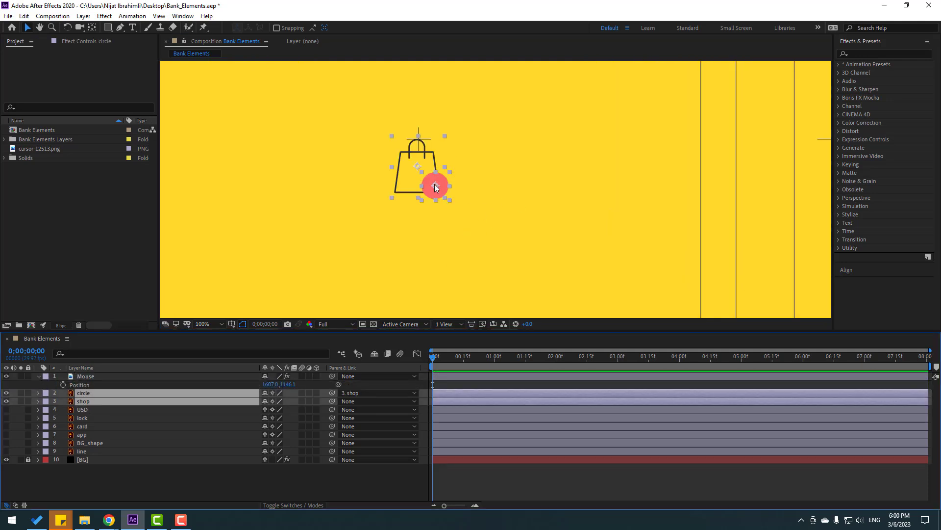
drag(432, 168, 437, 144)
click(422, 242)
scroll(422, 242, down, 2)
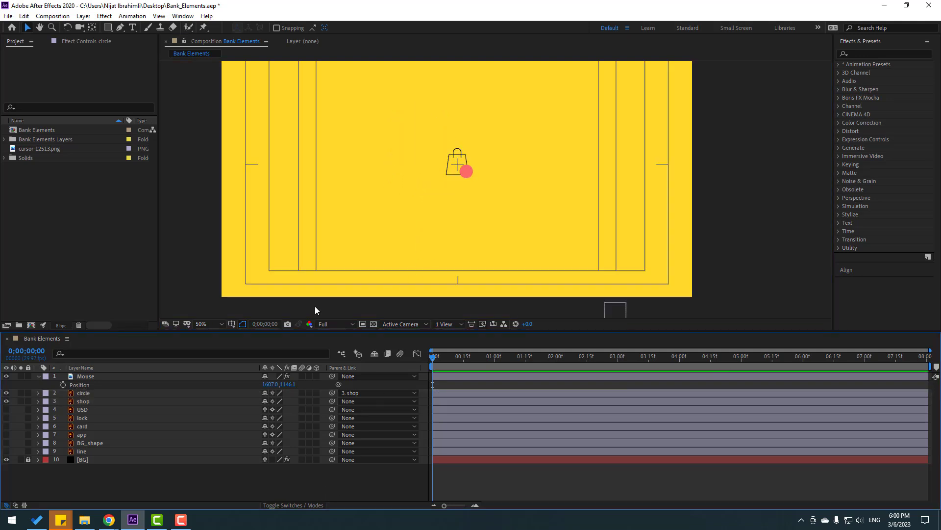
Keyframe the Mouse layer's position from off-canvas at the first frame to the red circle, about 1025, 604, at 0;00;00;22
drag(473, 239, 453, 251)
click(95, 375)
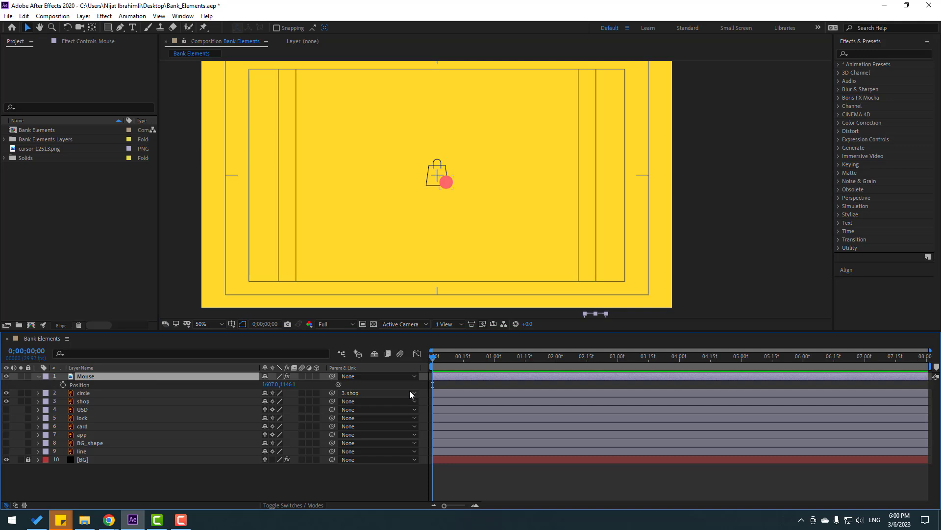
click(63, 385)
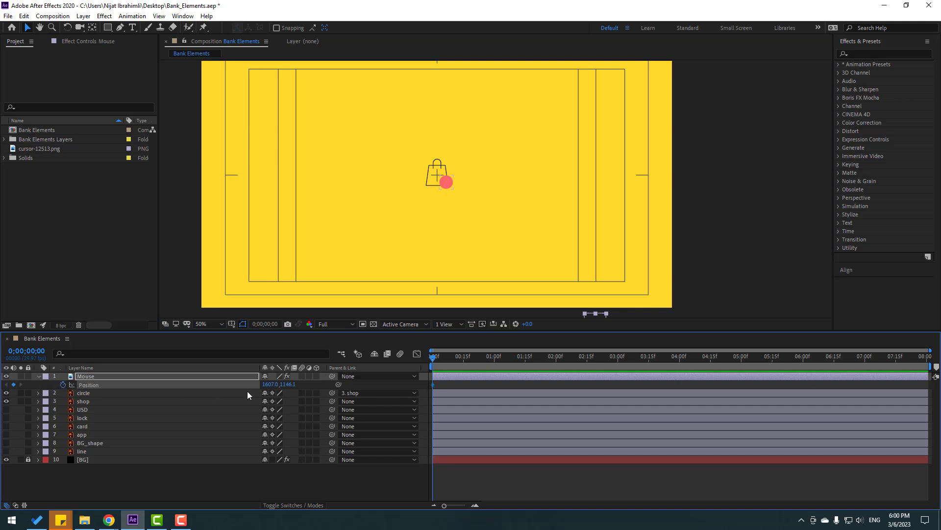
drag(440, 360, 478, 364)
scroll(603, 278, down, 1)
drag(601, 309, 458, 176)
click(220, 326)
click(218, 337)
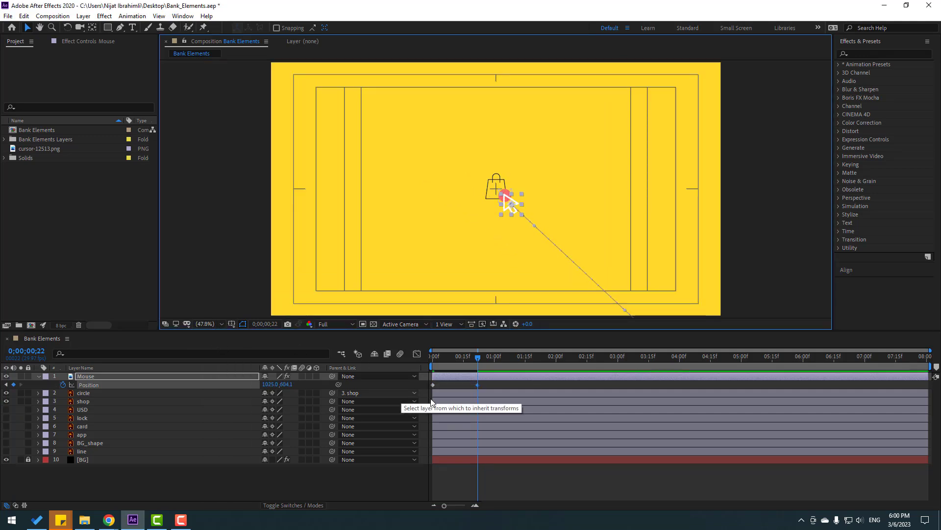
Apply Easy Ease to the Mouse layer's two position keyframes and preview the movement
right_click(432, 385)
mouse_move(490, 377)
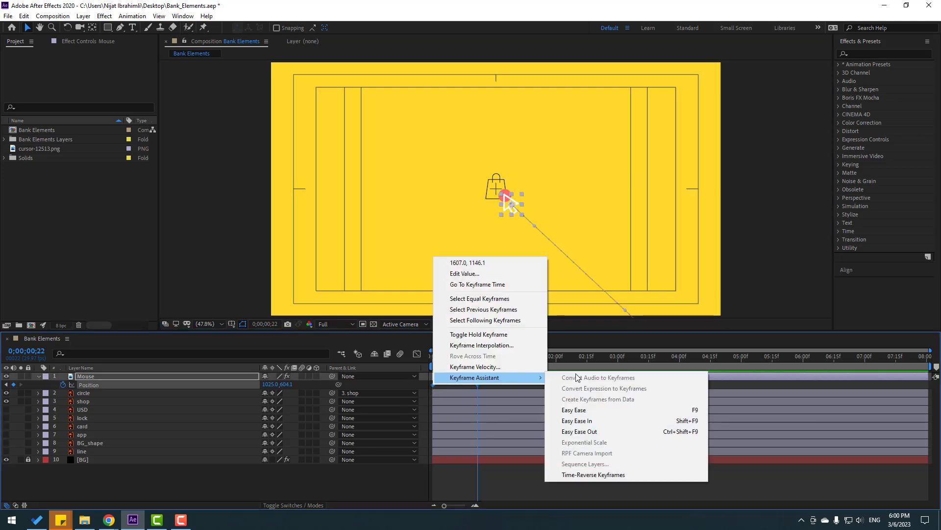
click(575, 409)
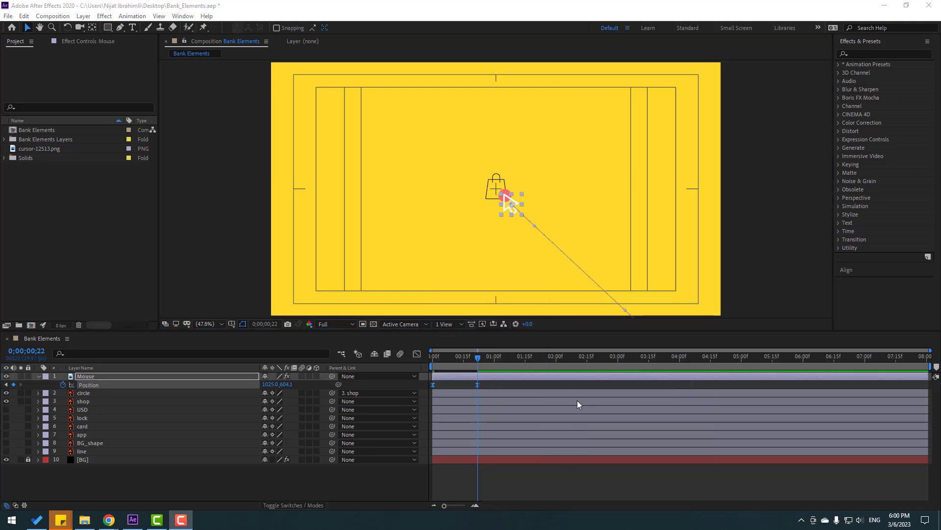
click(473, 361)
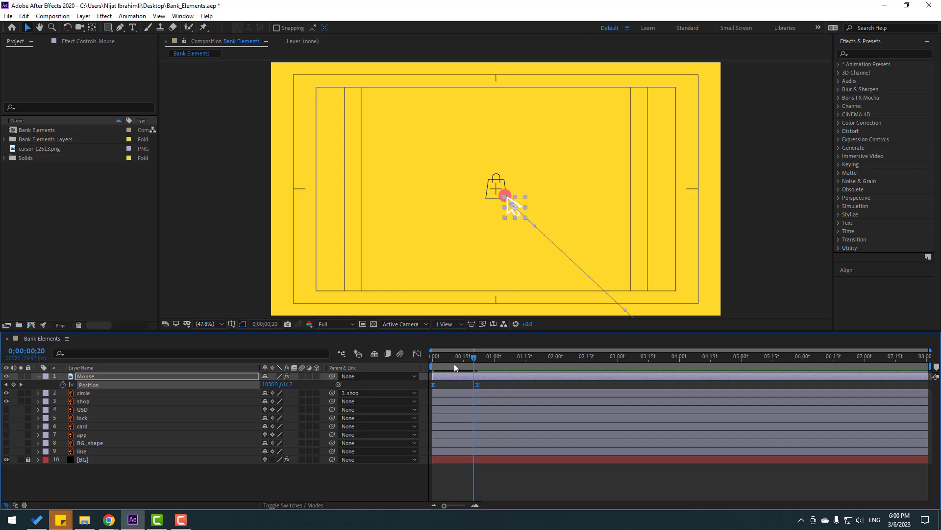
key(space)
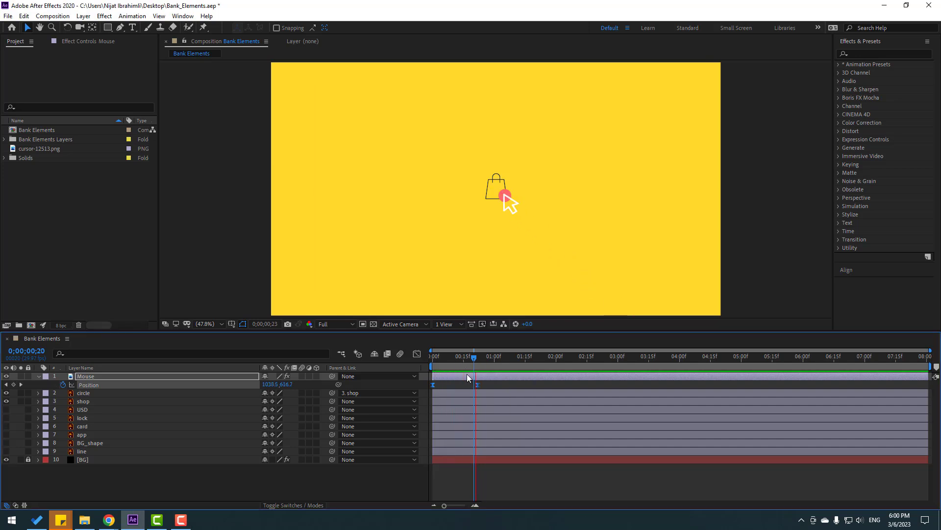
key(space)
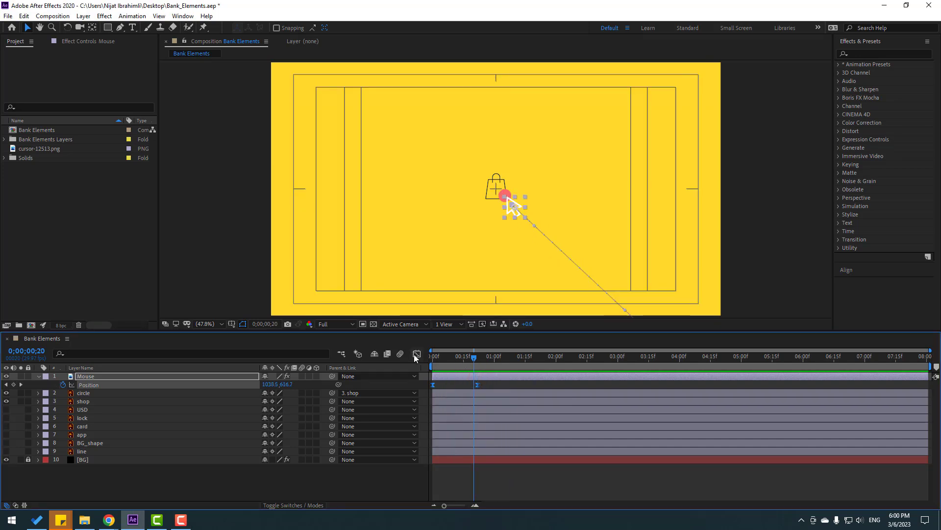
Strengthen the ease into the Mouse layer's last position keyframe in the Graph Editor and preview the motion
click(416, 354)
key(ctrl+a)
drag(470, 479, 444, 481)
key(space)
key(space)
click(416, 354)
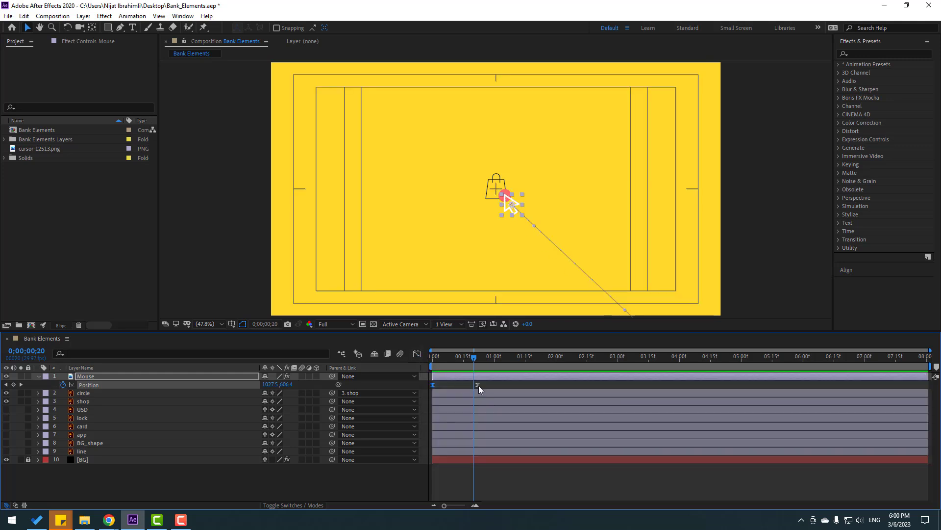
Slow the Mouse movement by shifting its last position keyframe to about 1.5 seconds, and preview the result
drag(478, 385, 525, 387)
key(space)
key(space)
key(space)
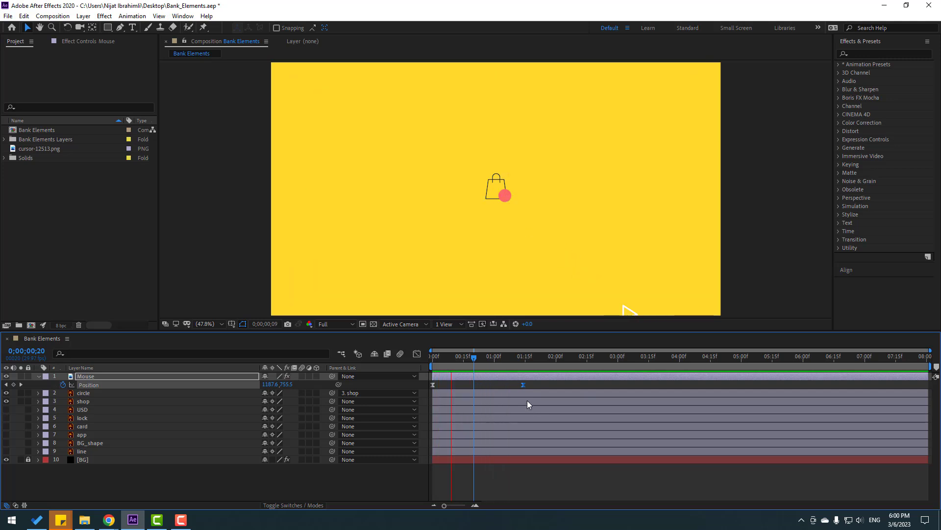
key(space)
Add a Mouse position keyframe at 0;00;00;17 around 1364, 703, bend the motion path into a smooth arc and preview it
drag(474, 361, 465, 359)
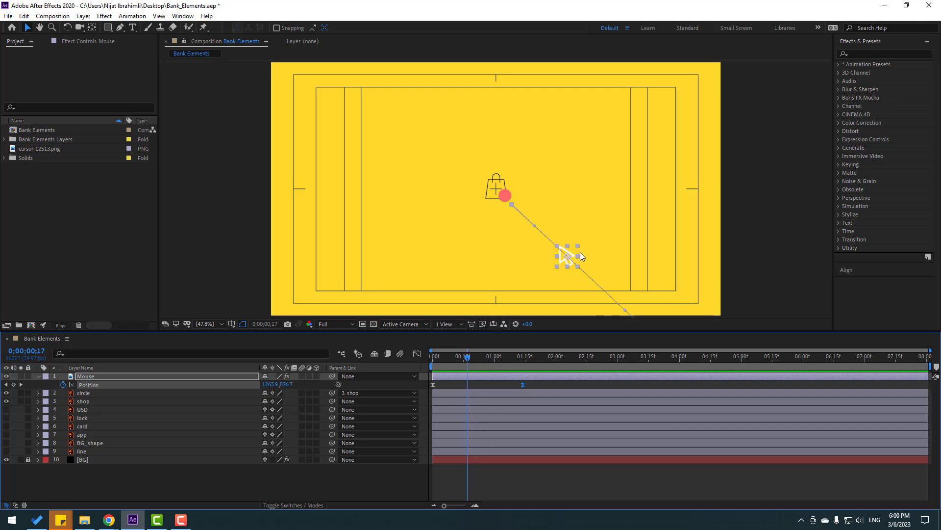
drag(569, 260, 594, 227)
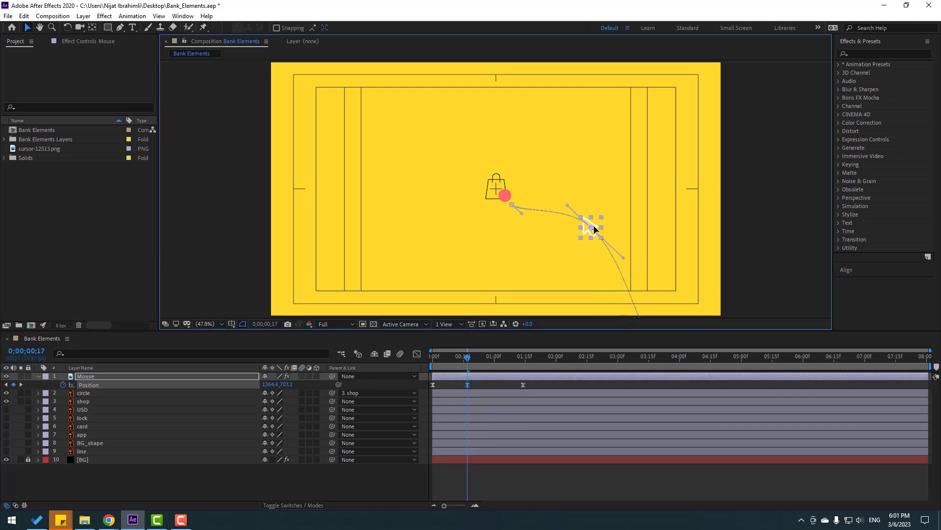
drag(522, 213, 560, 198)
drag(630, 317, 614, 209)
drag(389, 148, 390, 215)
key(space)
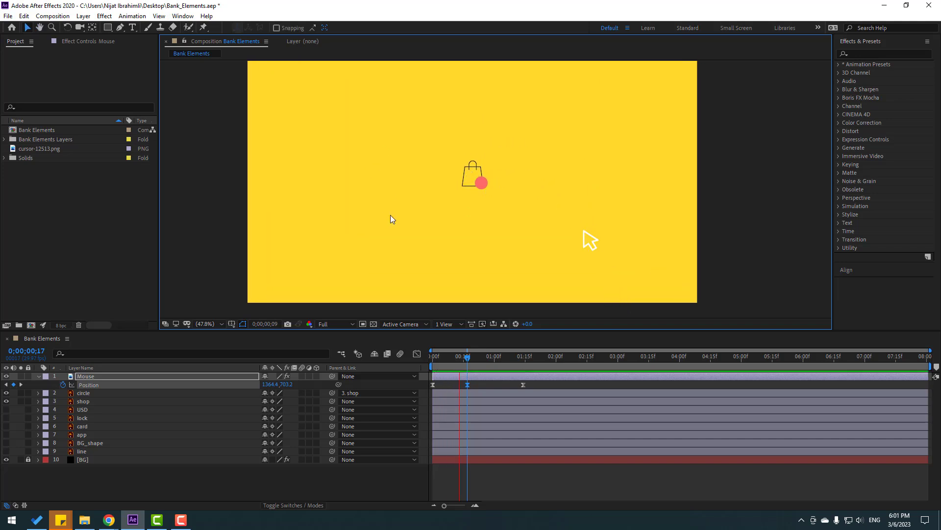
key(space)
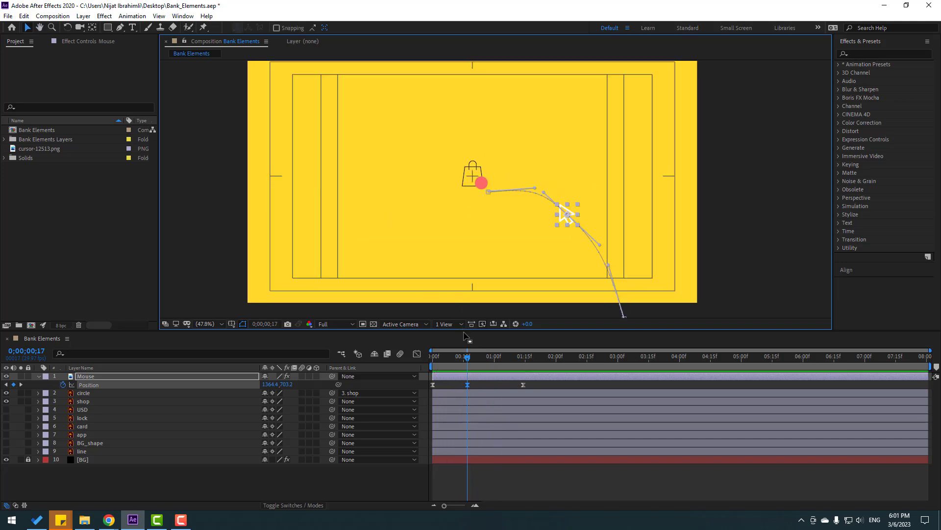
Keyframe the Mouse layer's rotation at -45° at 0;00;00;00 and -14° at 0;00;01;14
key(shift+r)
key(Home)
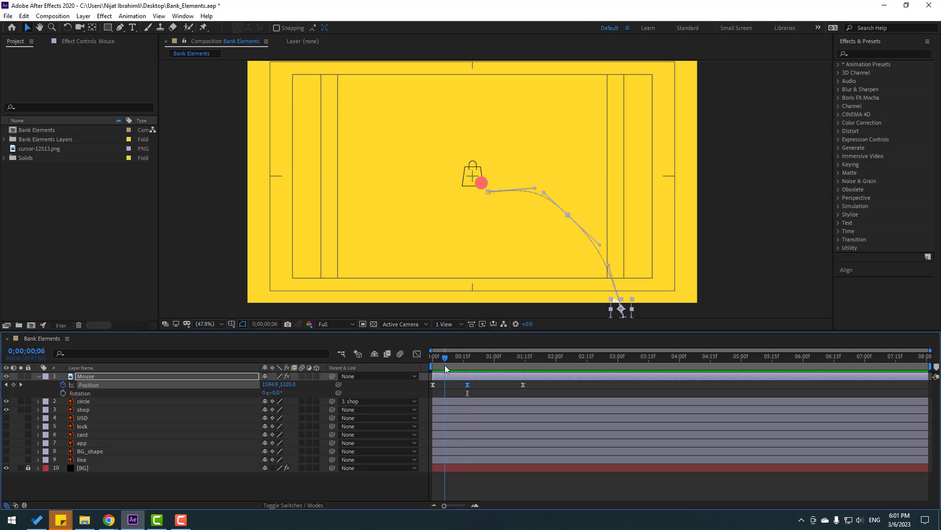
drag(278, 392, 216, 402)
click(63, 393)
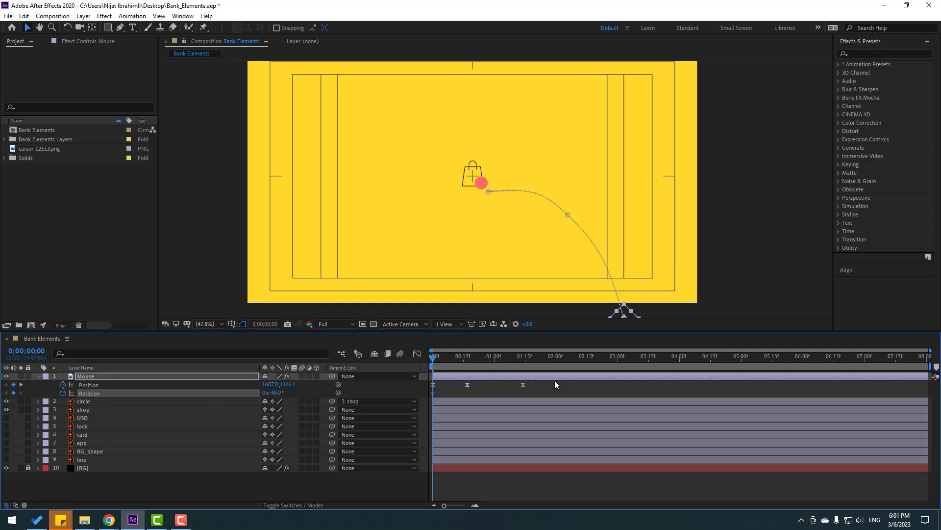
drag(438, 362, 524, 363)
drag(276, 395, 430, 399)
Apply Easy Ease to both Mouse rotation keyframes, shift the last one to about 1 second and preview the motion
right_click(434, 393)
mouse_move(443, 388)
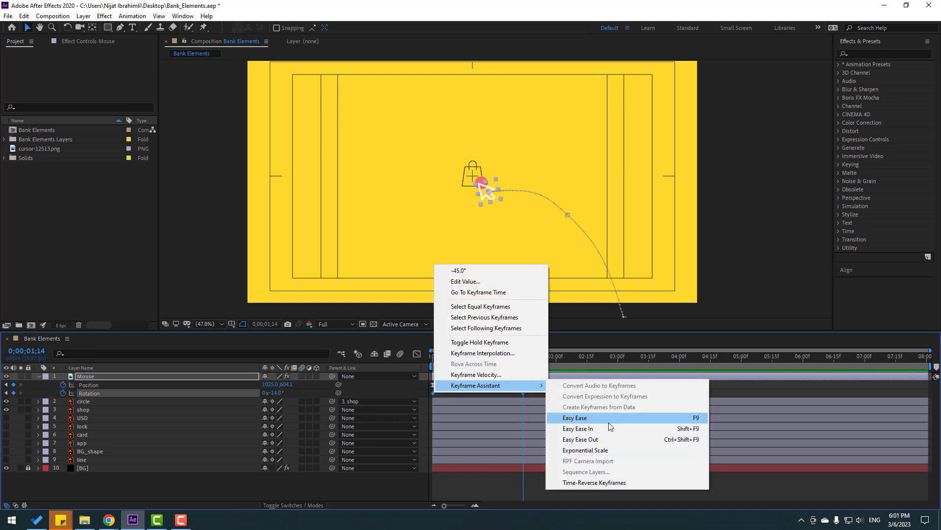
click(608, 421)
key(space)
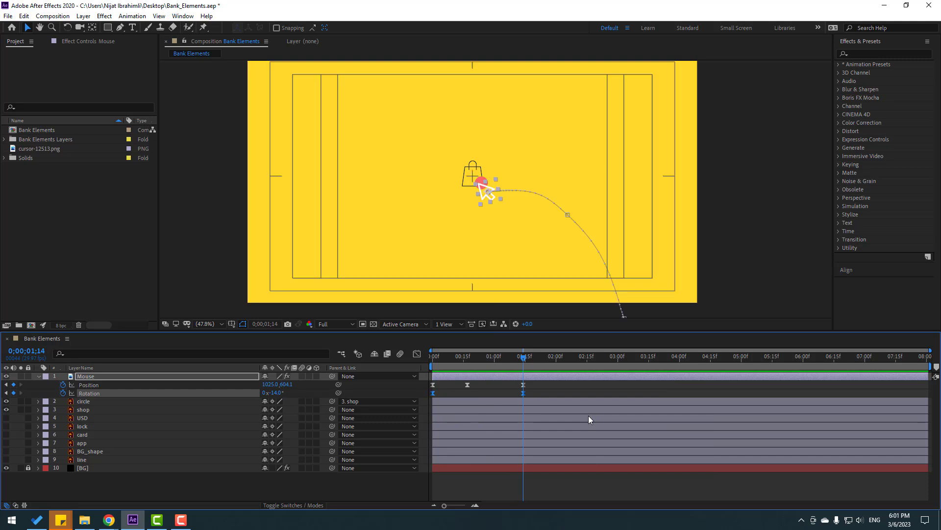
key(space)
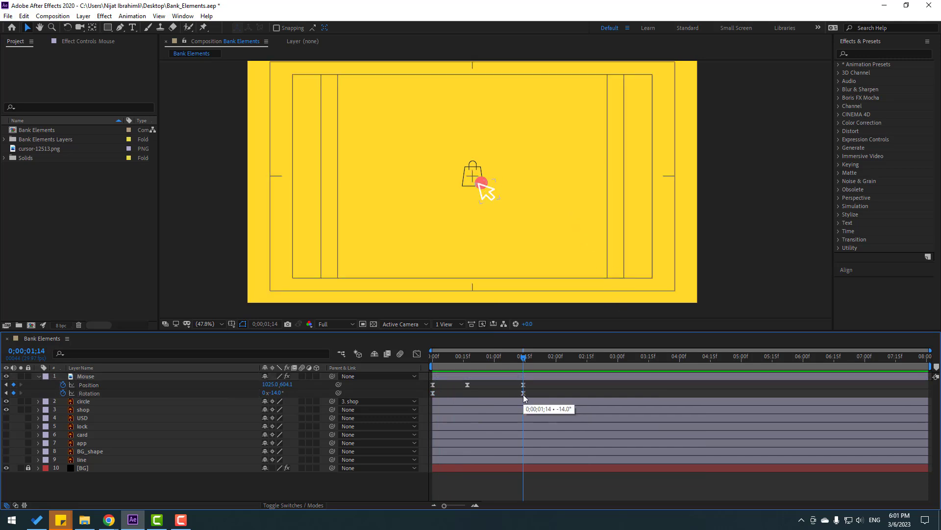
drag(523, 393, 494, 392)
key(space)
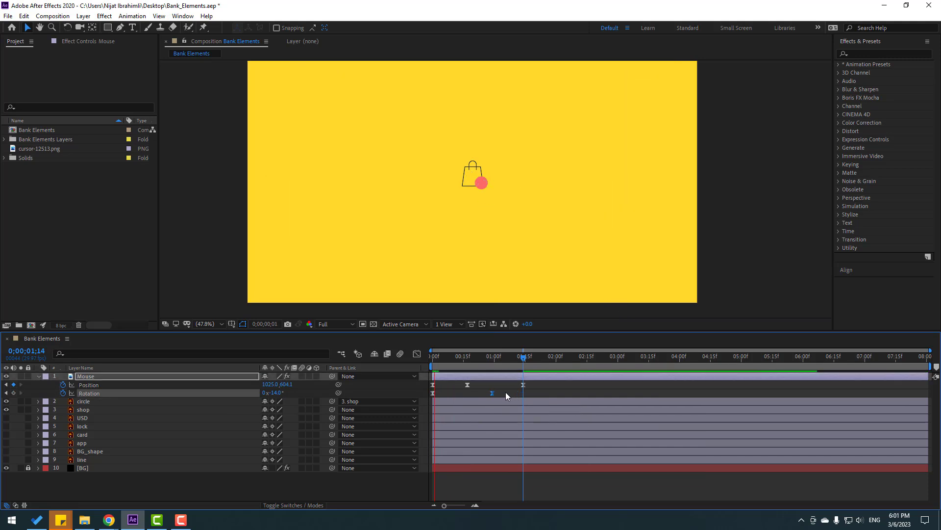
Add a scale keyframe to the Mouse layer at 0;00;01;17, just after it reaches the shop icon
drag(507, 359, 526, 361)
key(Page_Down)
key(Page_Down)
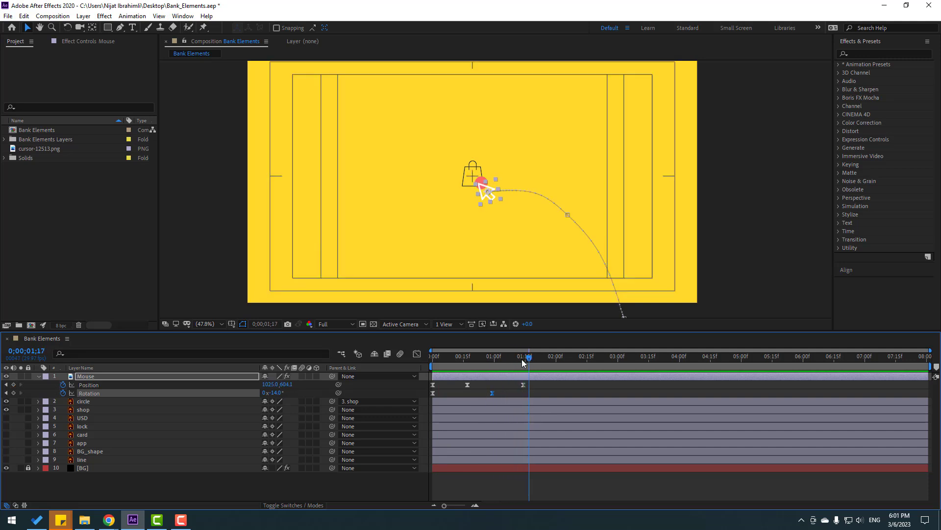
key(shift+s)
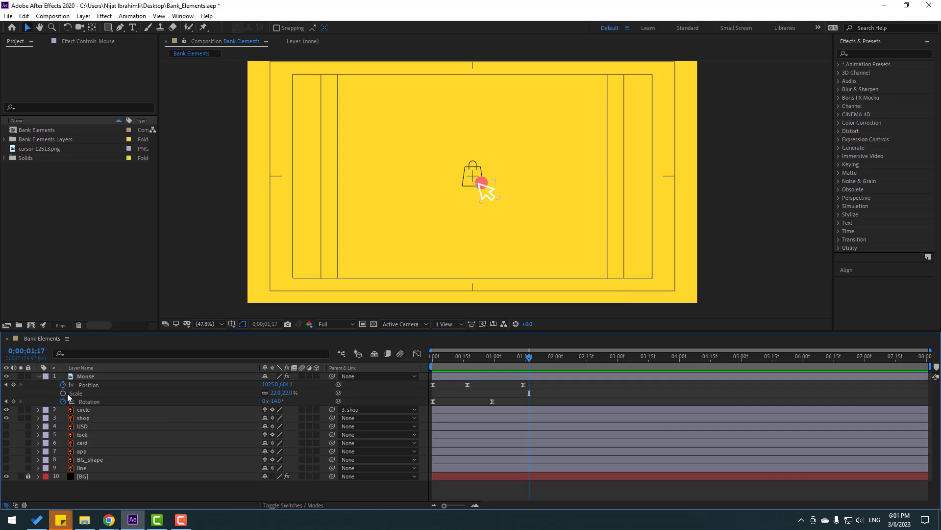
click(63, 393)
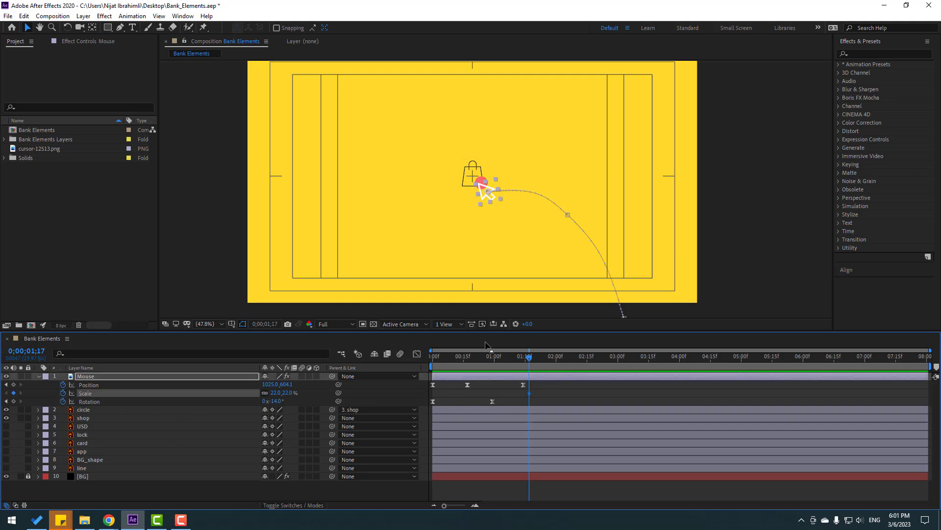
Add Mouse scale keyframes of 18% at 0;00;01;23 and 22% at 0;00;01;29
click(272, 325)
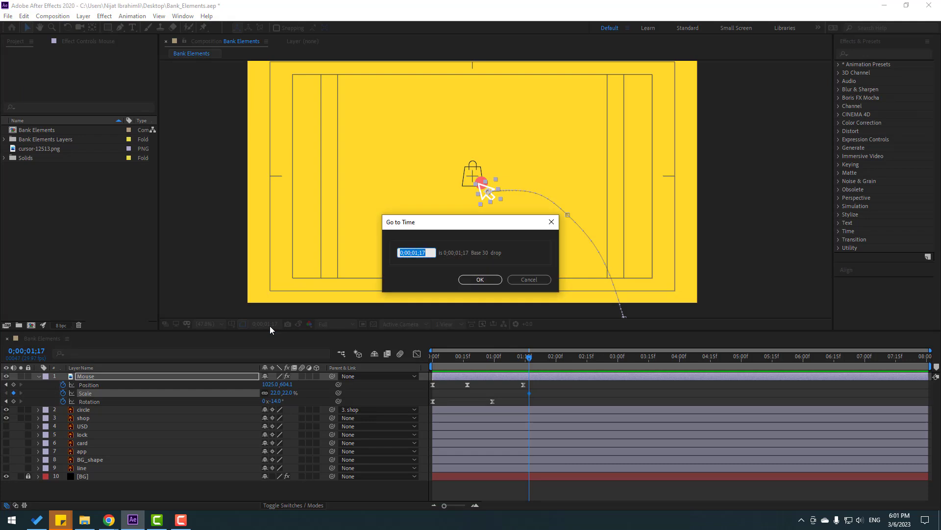
text(+)
click(481, 280)
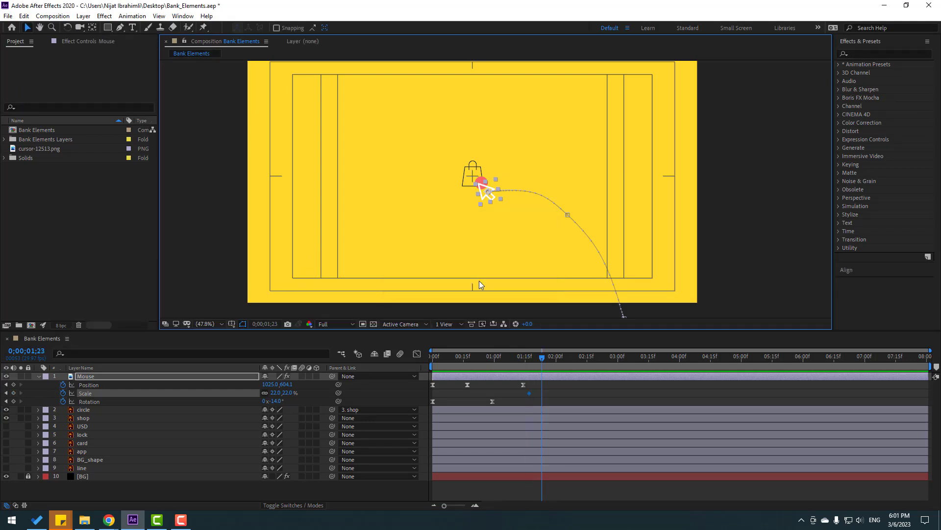
key(/)
click(276, 393)
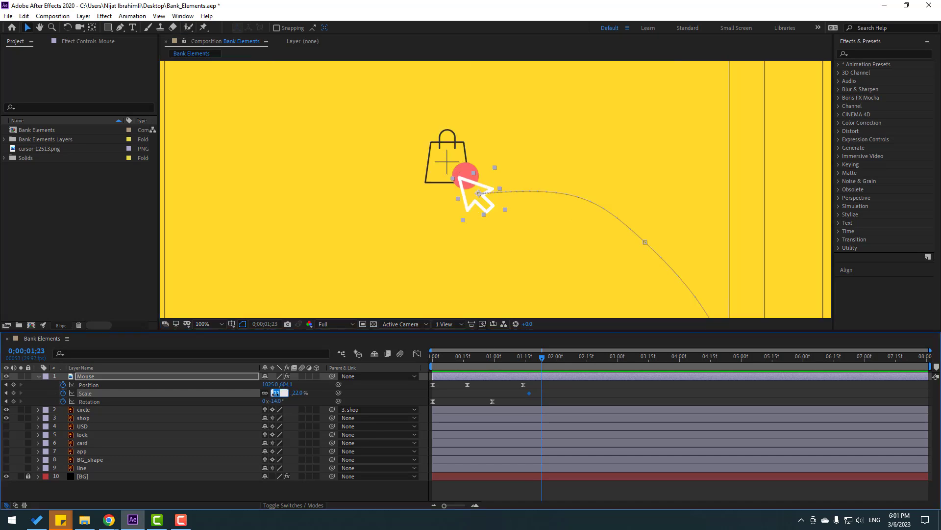
key(Return)
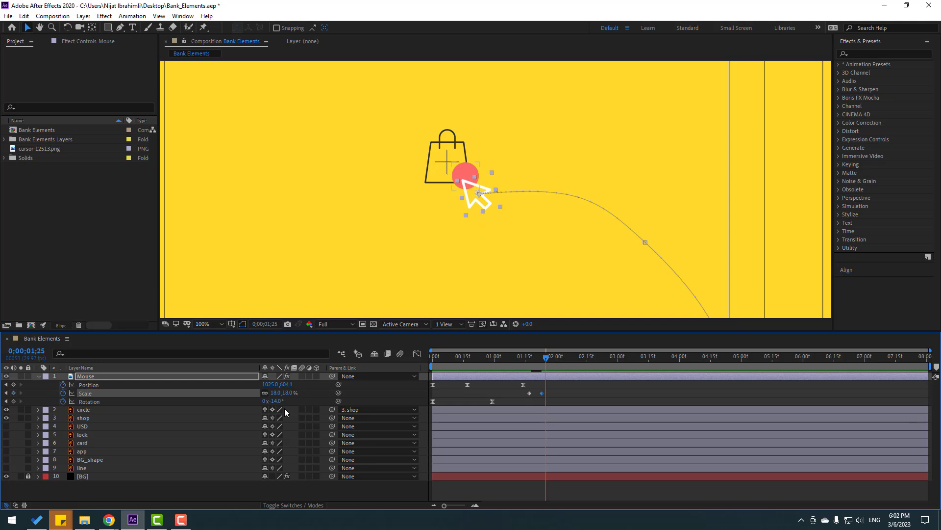
key(F2)
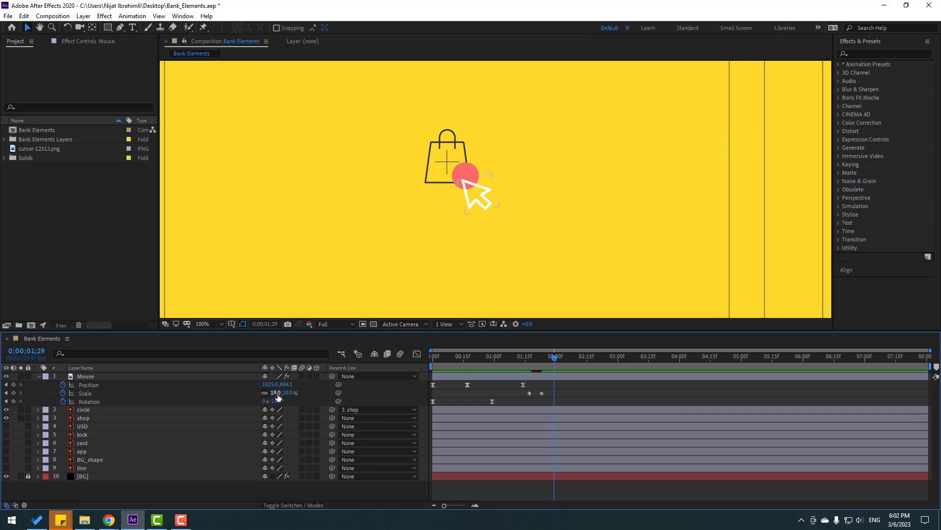
drag(278, 396, 311, 399)
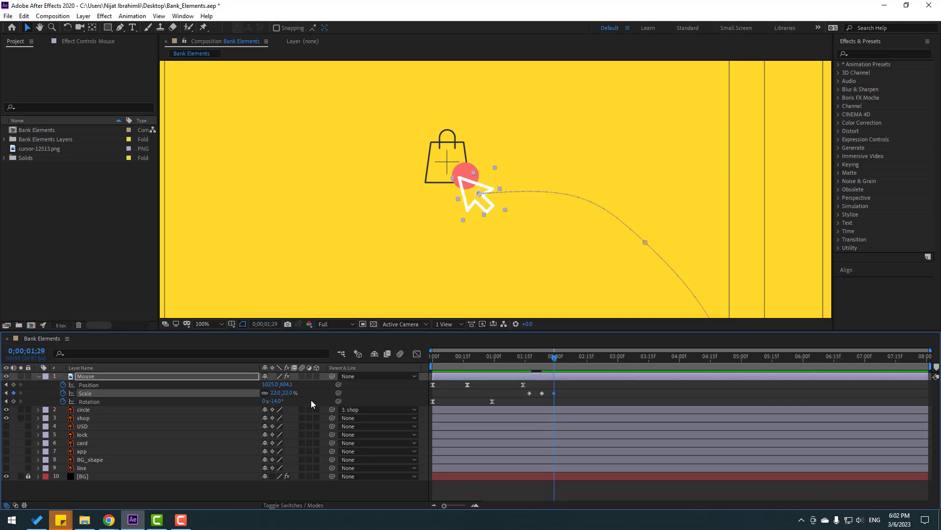
Apply Easy Ease to the three Mouse scale keyframes, start the work area shortly before them and preview the click
drag(567, 391, 522, 398)
right_click(529, 392)
mouse_move(538, 389)
click(657, 411)
drag(434, 366, 514, 367)
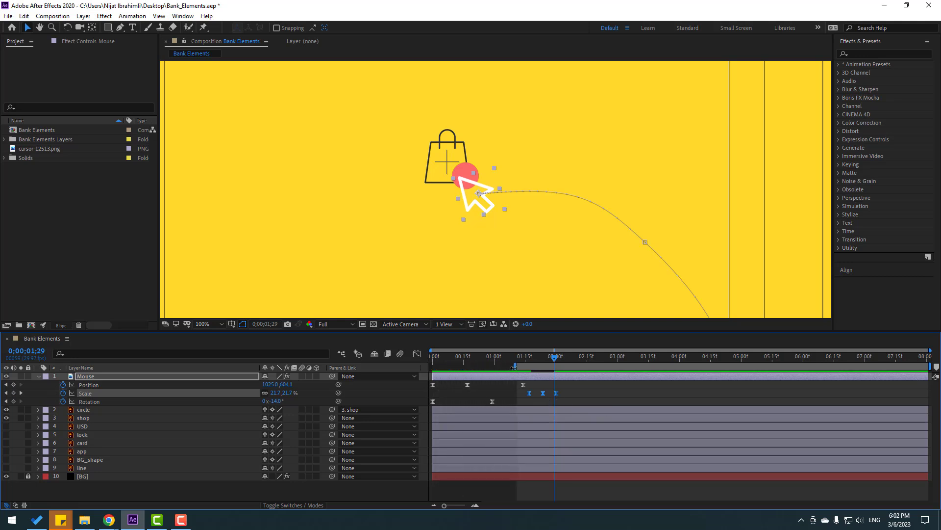
key(space)
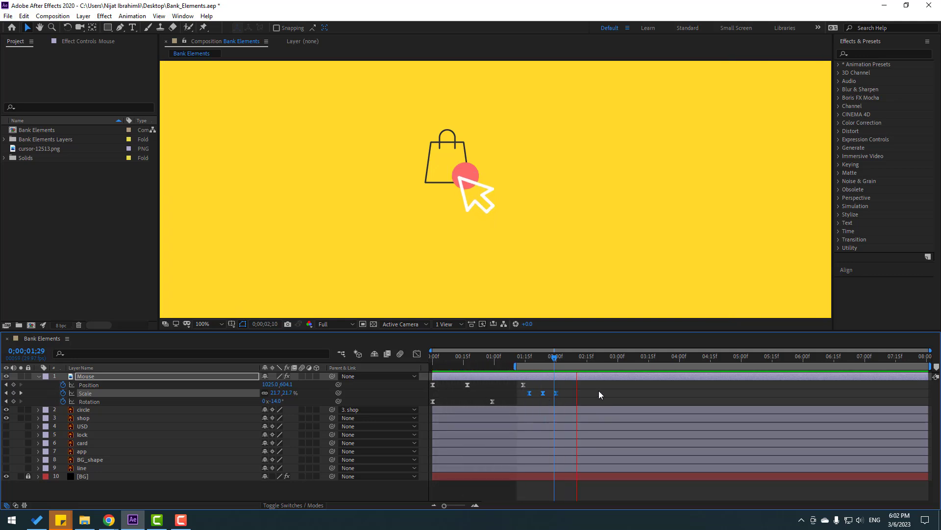
key(space)
Add a scale keyframe to the shop layer at 0;00;01;17
drag(529, 357, 534, 361)
key(Page_Up)
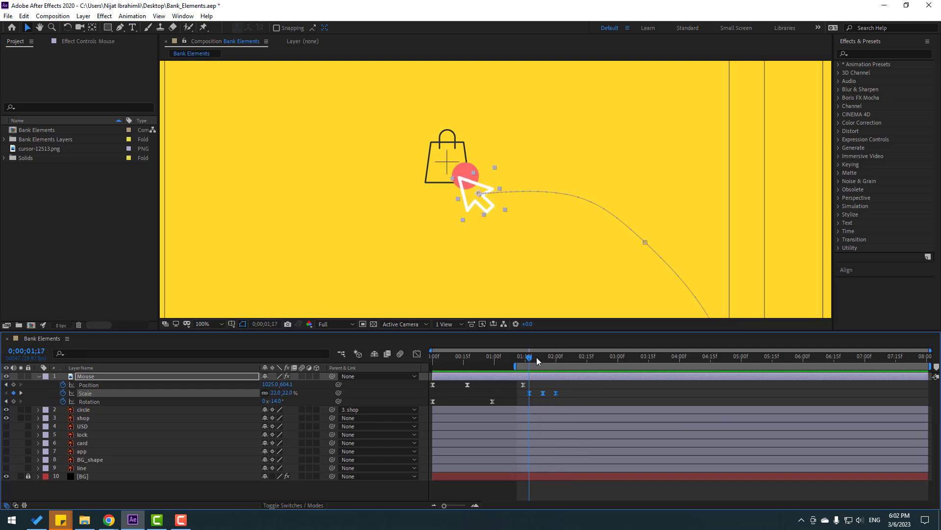
click(86, 418)
key(s)
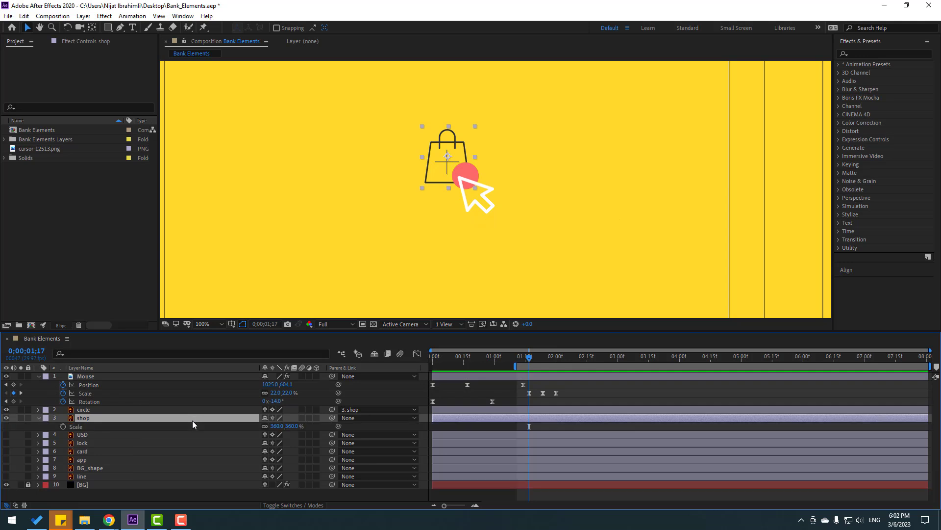
click(63, 426)
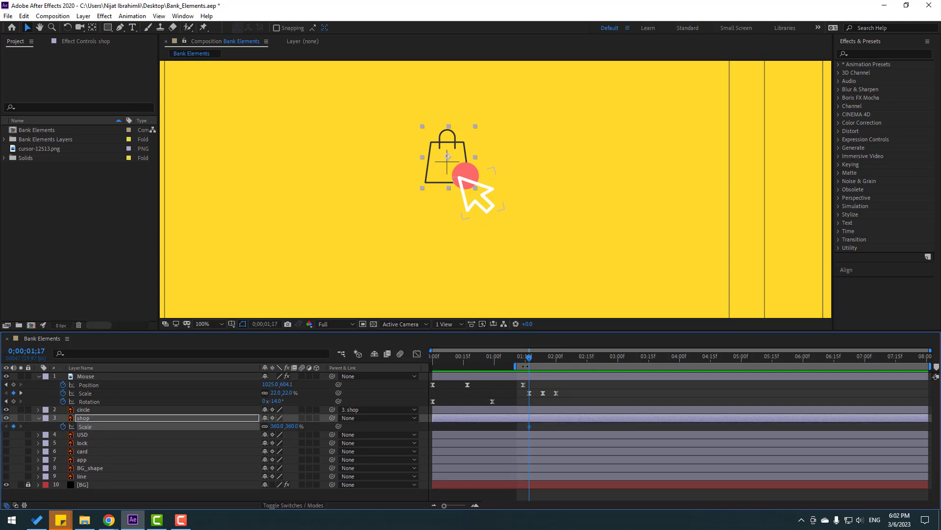
Set the shop layer's scale to 323% at 0;00;01;24 and copy its first scale keyframe to 0;00;02;00
drag(531, 360, 544, 355)
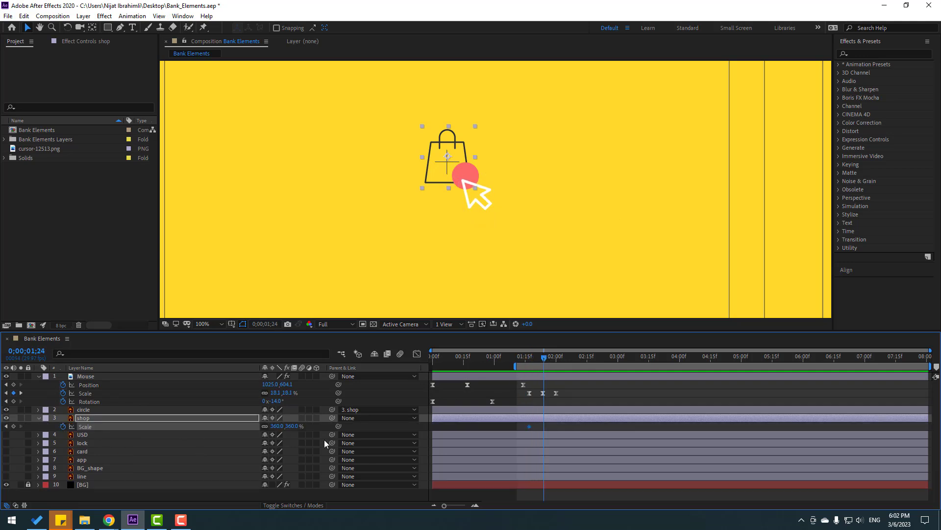
key(F2)
drag(274, 426, 259, 431)
drag(548, 358, 556, 358)
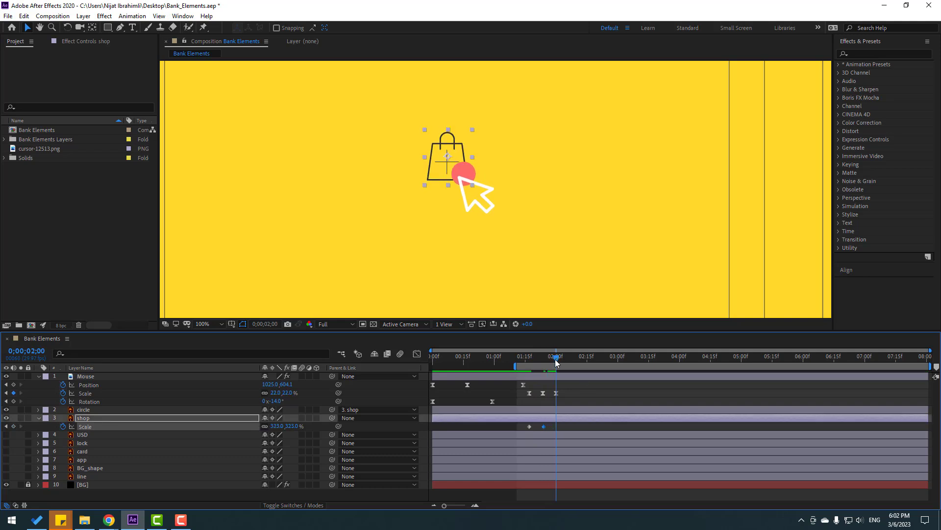
click(530, 426)
key(ctrl+c)
key(ctrl+v)
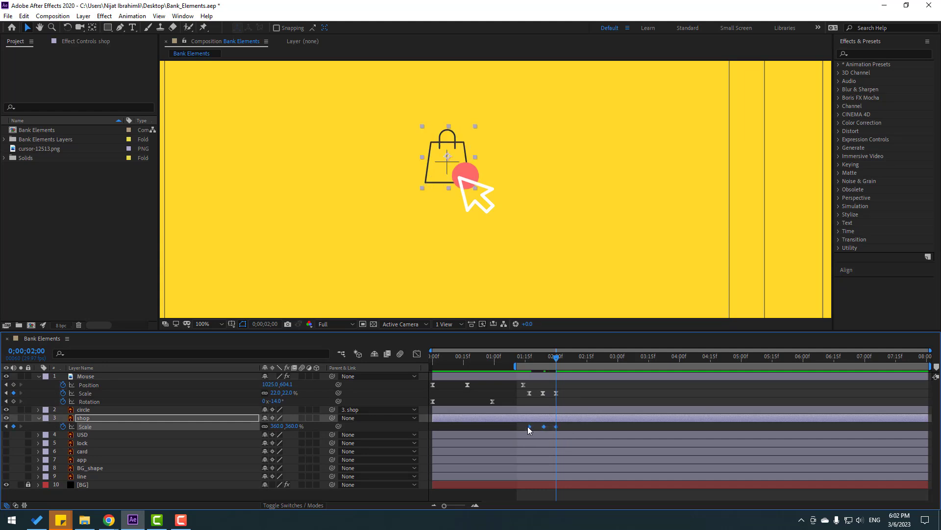
Apply Easy Ease to the shop layer's three scale keyframes, shift them about three frames later and preview the whole animation
right_click(529, 425)
mouse_move(584, 420)
click(656, 444)
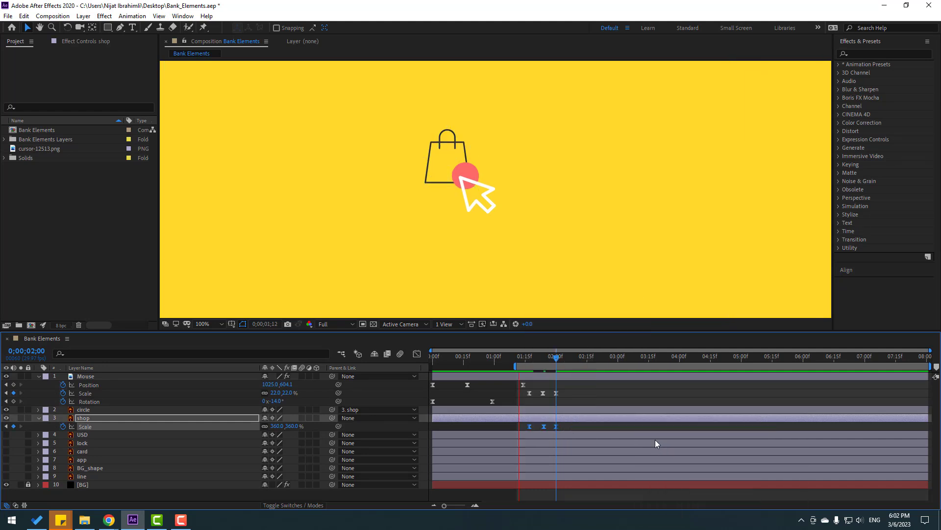
drag(563, 424, 535, 430)
key(space)
scroll(522, 219, down, 2)
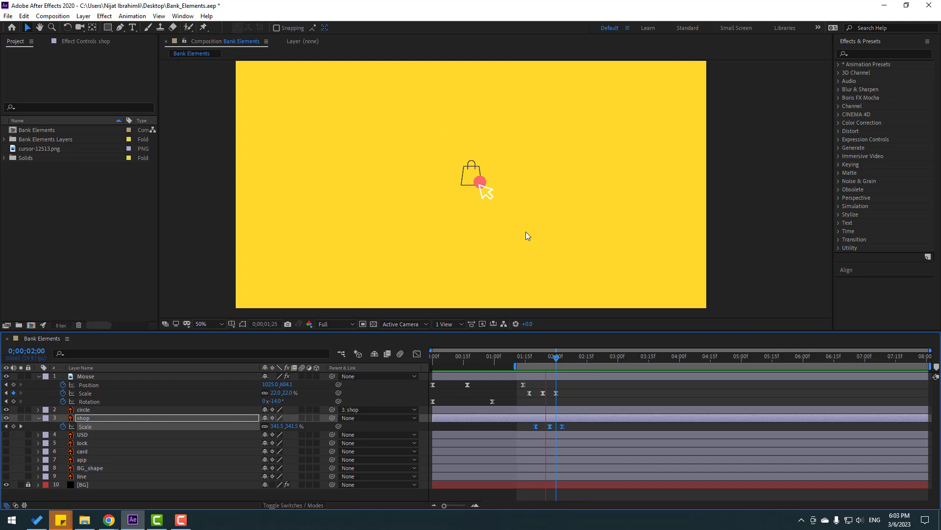
key(space)
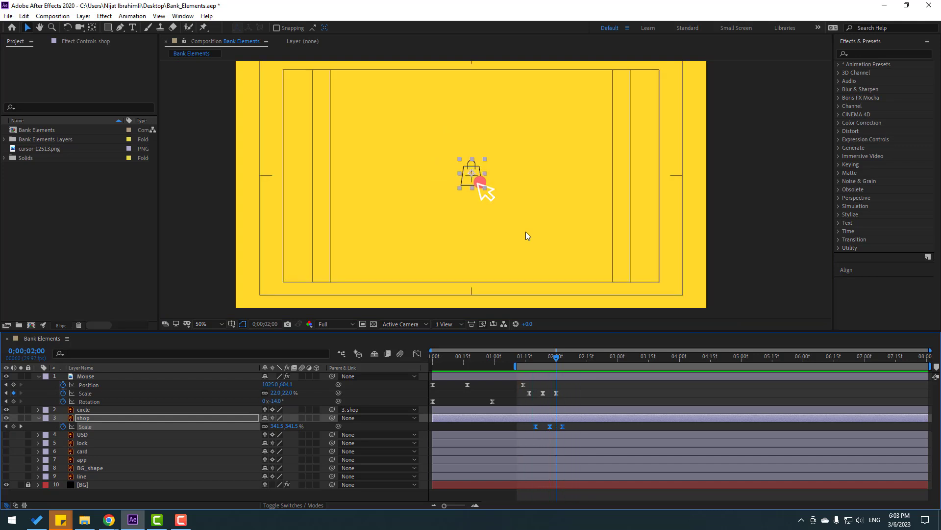
click(221, 324)
click(214, 343)
key(space)
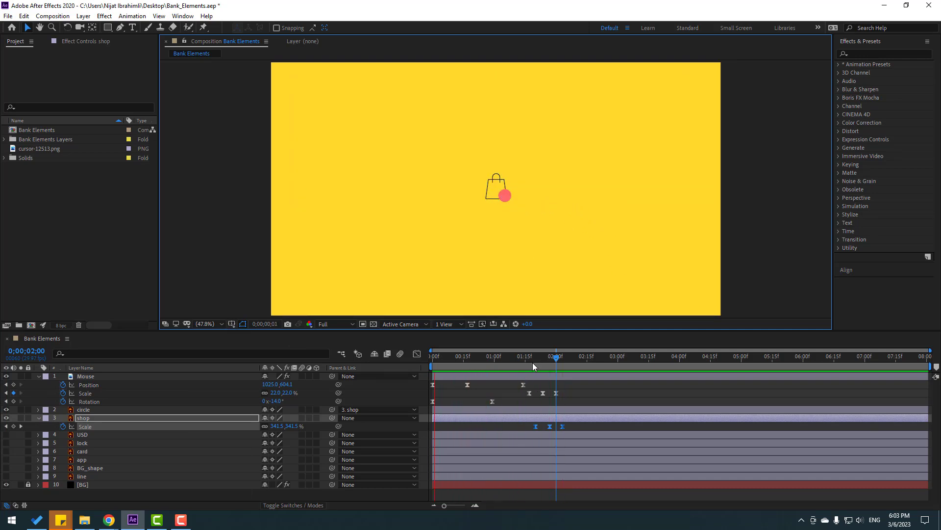
key(space)
Add a Mouse position keyframe at 0;00;02;05, and at 0;00;02;19 move the cursor straight down below the frame to about 1027, 1169
drag(555, 361, 565, 366)
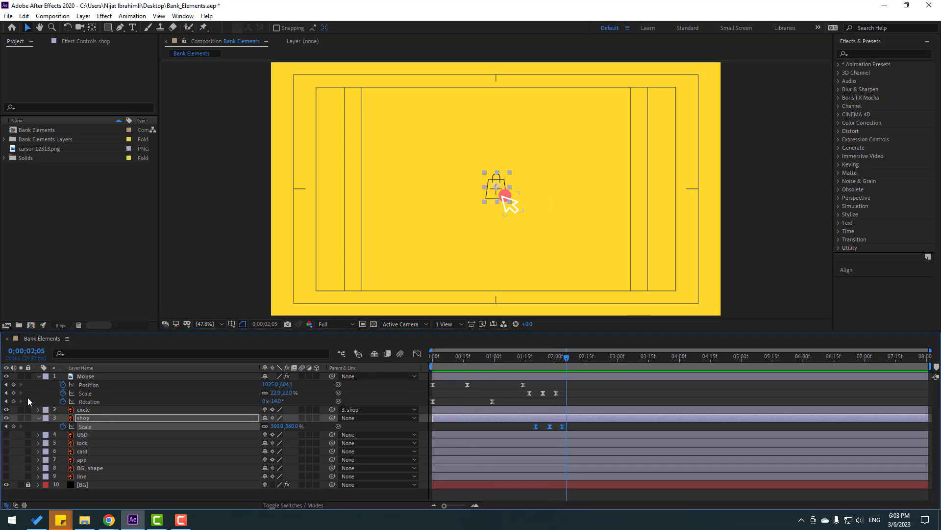
click(13, 385)
drag(576, 358, 596, 361)
drag(581, 272, 541, 237)
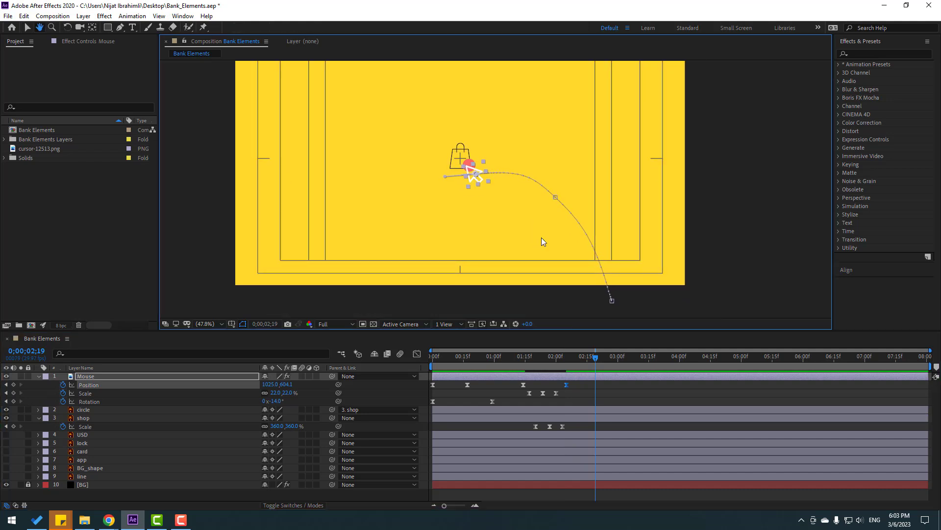
drag(479, 181, 480, 229)
drag(483, 286, 482, 314)
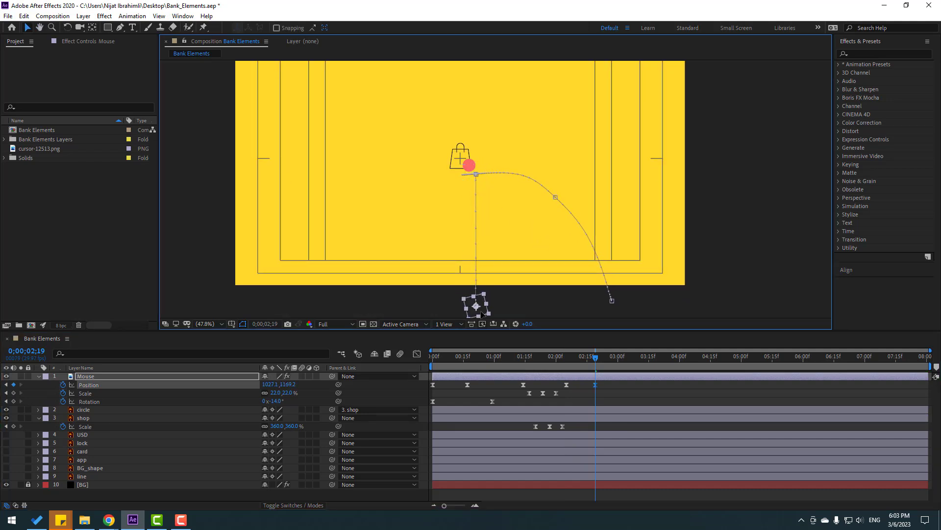
Set the spatial interpolation of the Mouse layer's last three position keyframes to Linear and preview the exit movement
drag(525, 361, 561, 364)
drag(608, 387, 514, 383)
right_click(523, 385)
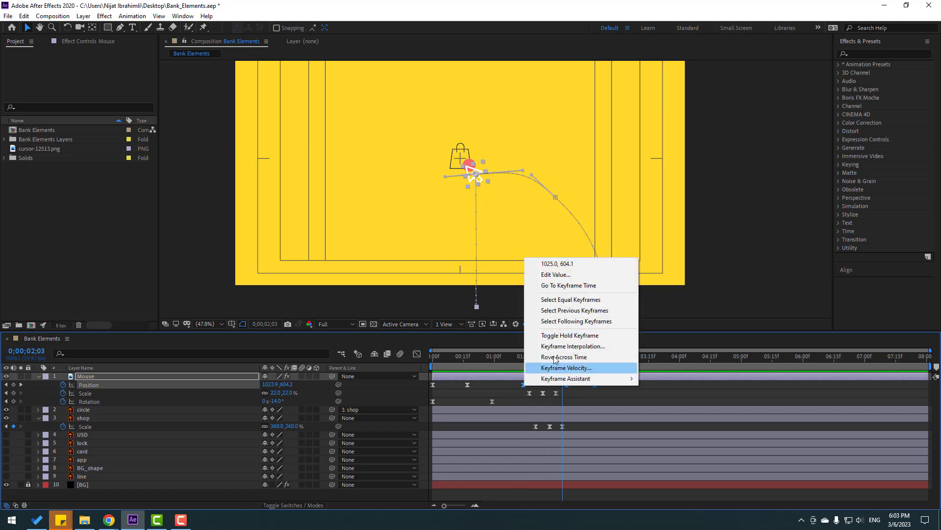
click(602, 347)
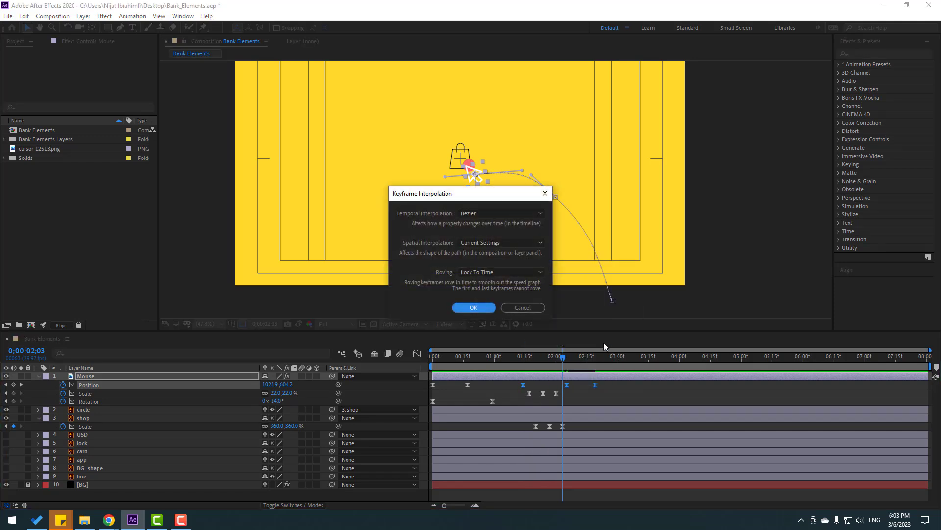
drag(490, 191, 531, 285)
click(519, 335)
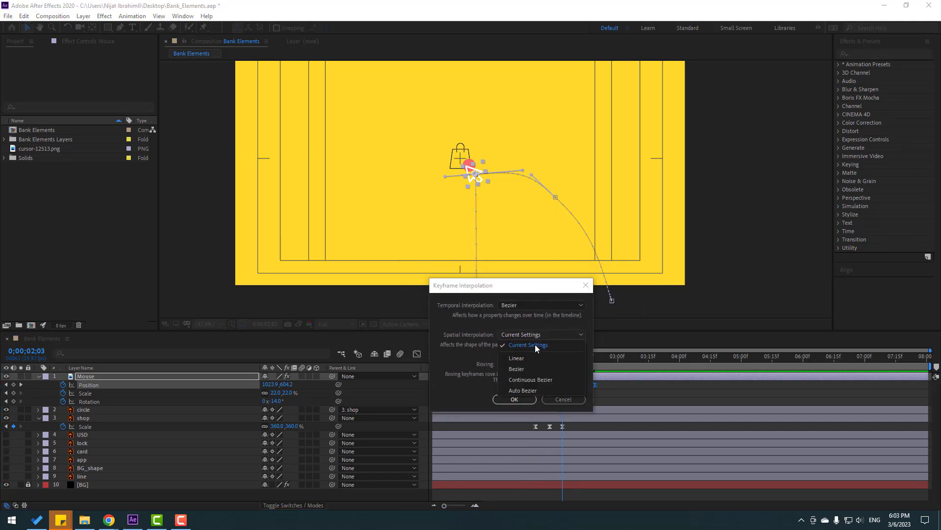
click(522, 356)
click(522, 399)
key(space)
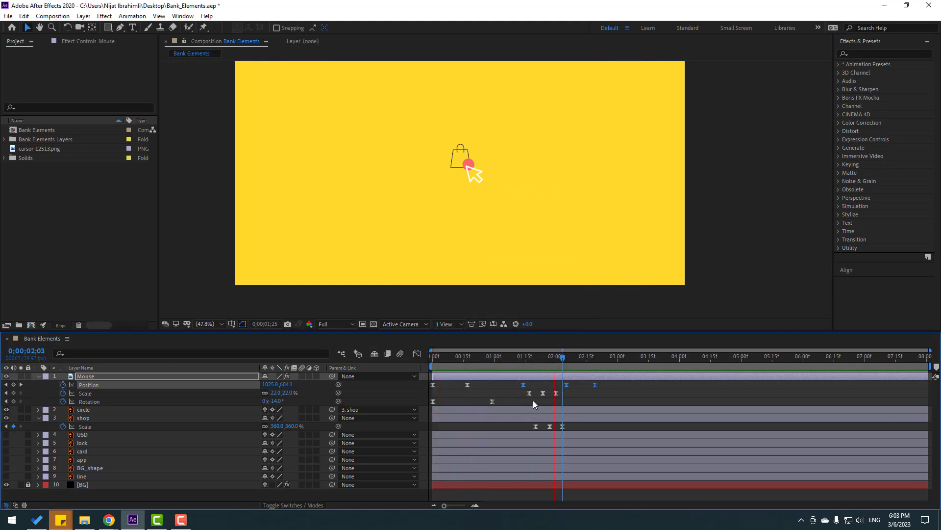
Slow the Mouse's exit by shifting its last position keyframe to about 3 seconds
drag(542, 356, 617, 384)
click(596, 385)
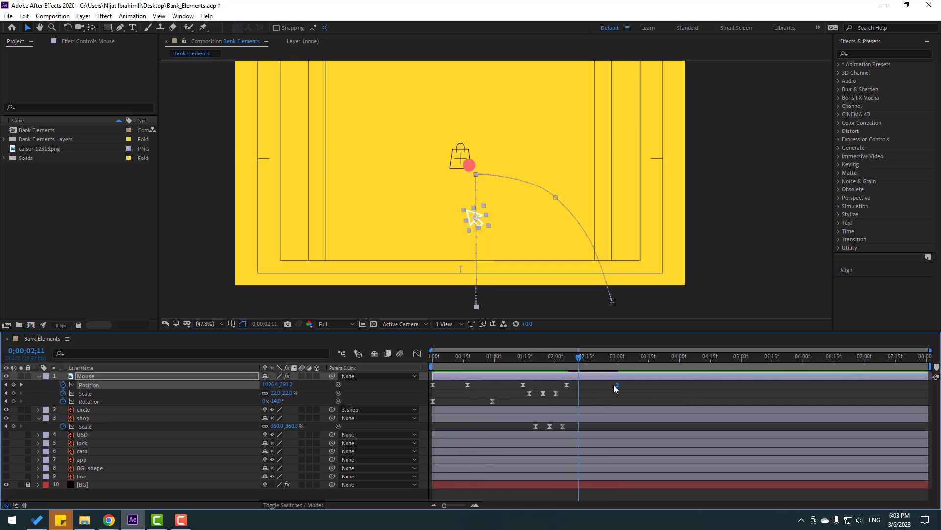
Reshape the Mouse position speed graph so the exit starts slowly and peaks closer to the last keyframe, and preview it
click(417, 354)
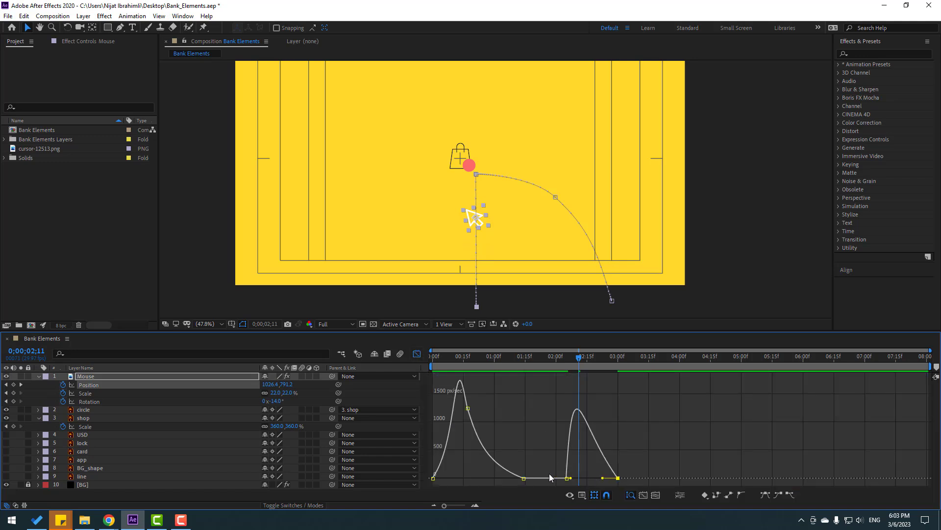
drag(581, 477, 584, 478)
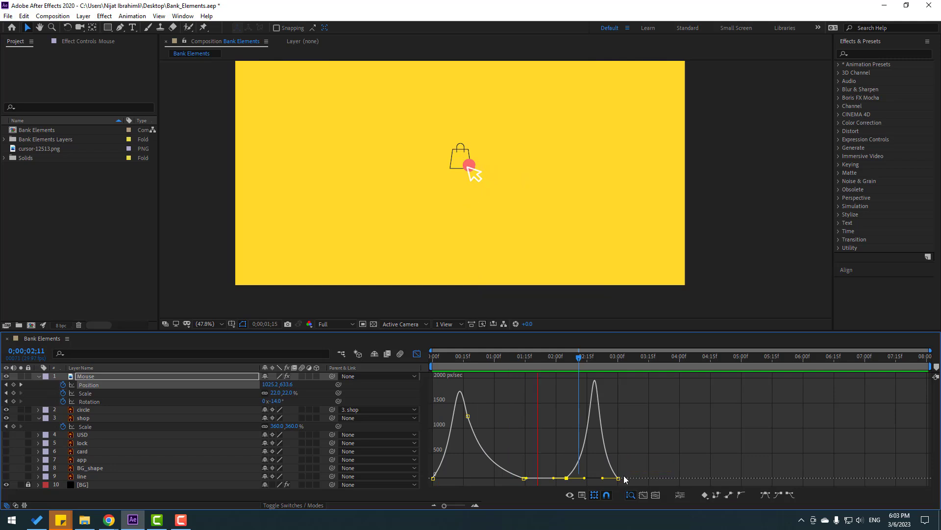
key(space)
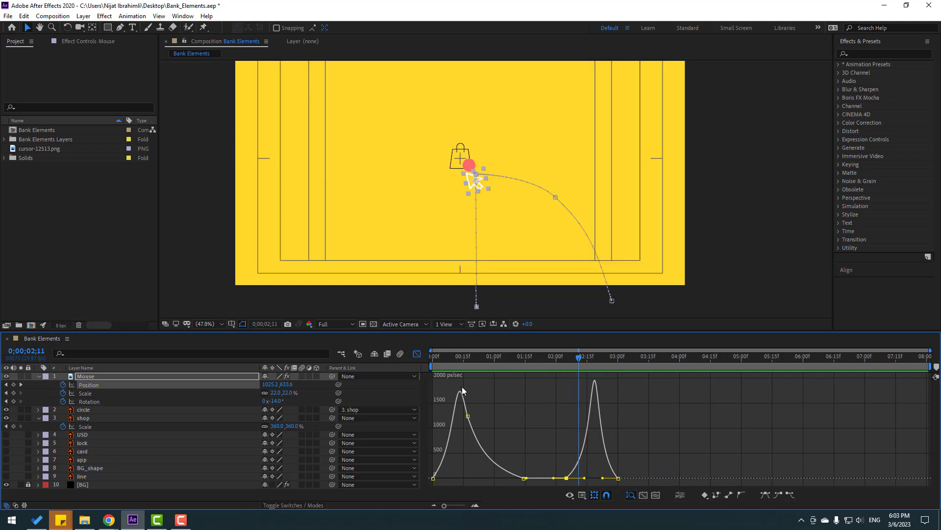
click(417, 353)
Add a Mouse rotation keyframe at 0;00;02;05 and one at 0;00;02;20 turned to about -96°, then shift the latter about five frames later
drag(572, 361, 567, 362)
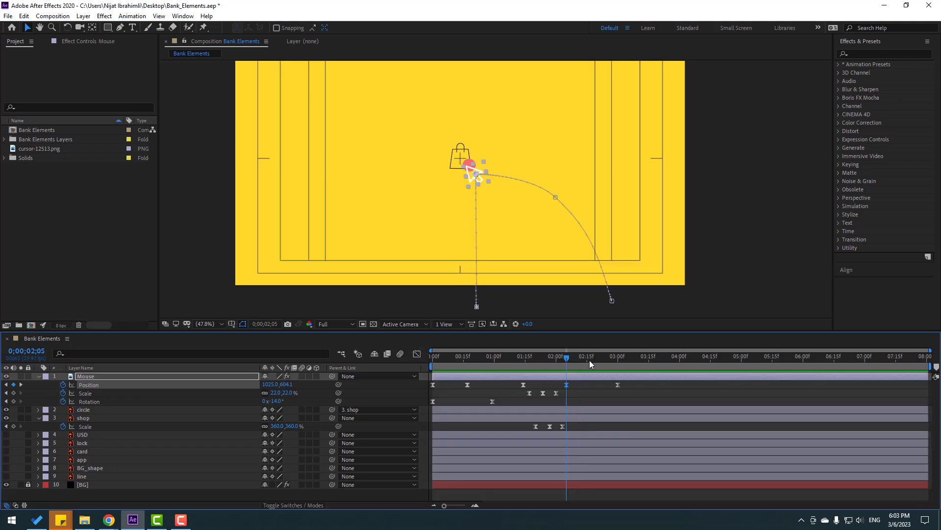
click(14, 401)
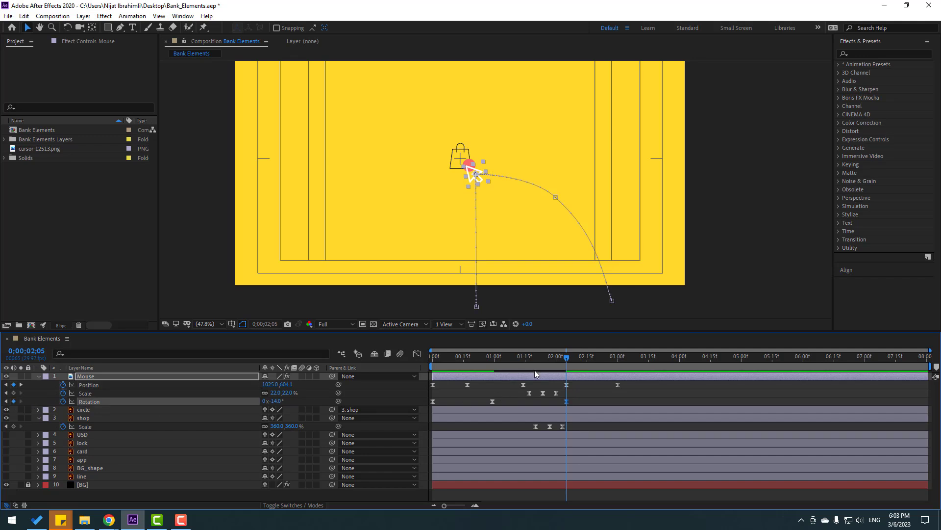
key(space)
drag(284, 402, 543, 417)
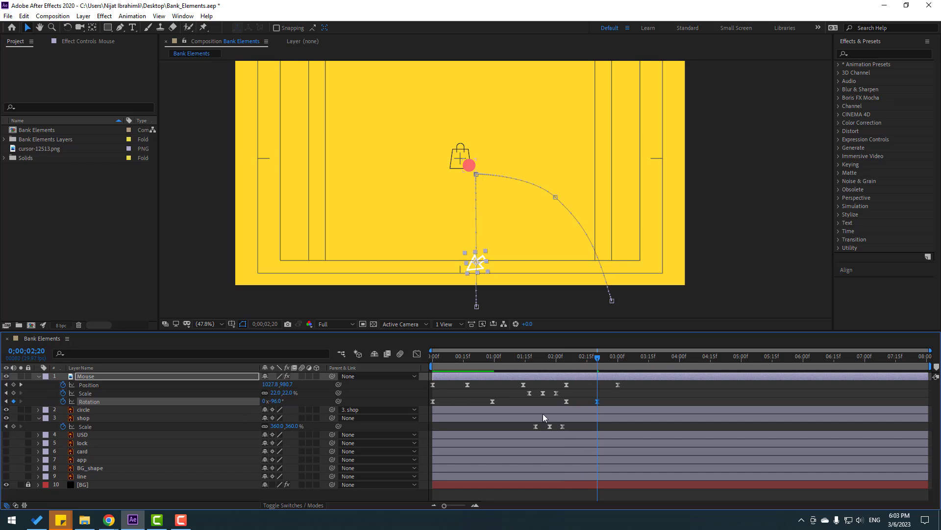
drag(602, 402, 608, 402)
Reshape the Mouse rotation speed graph so the exit turn starts gently and peaks near its last keyframe, and preview the animation
click(417, 353)
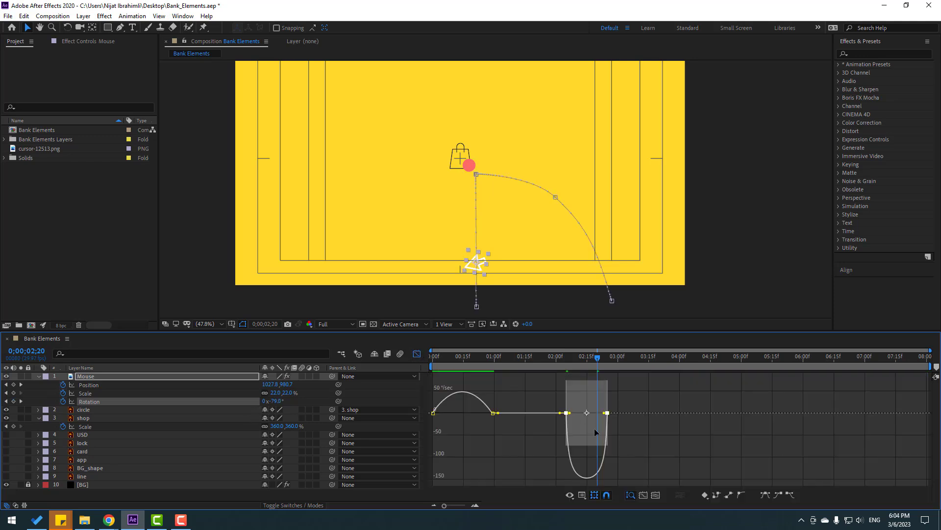
click(547, 399)
drag(587, 413, 581, 404)
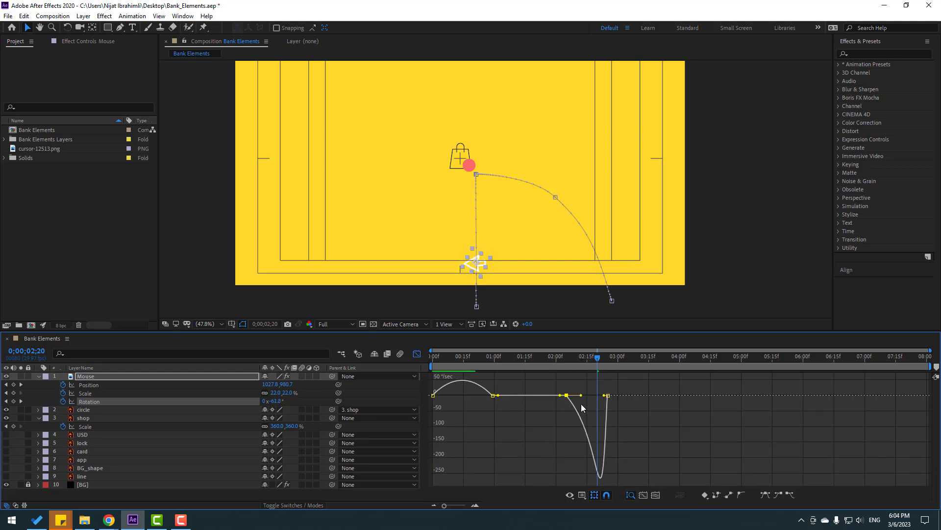
key(space)
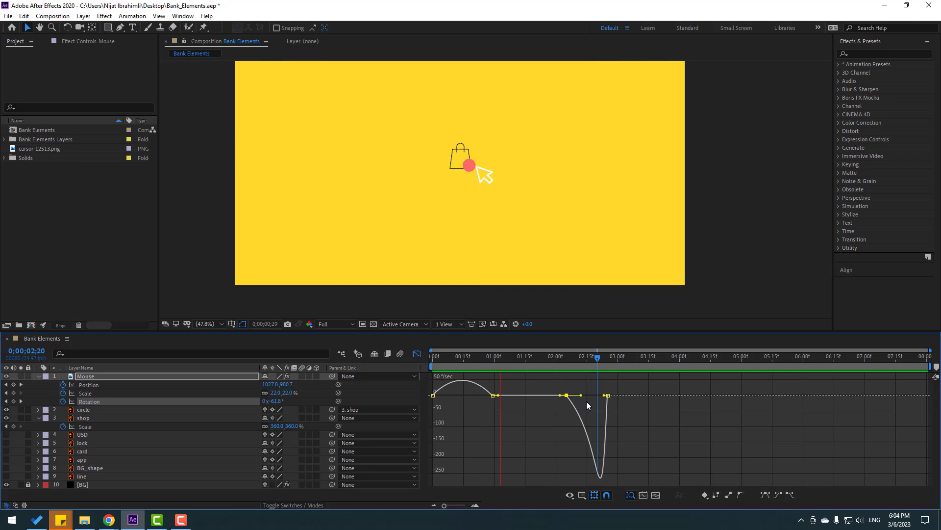
key(space)
key(space)
key(space)
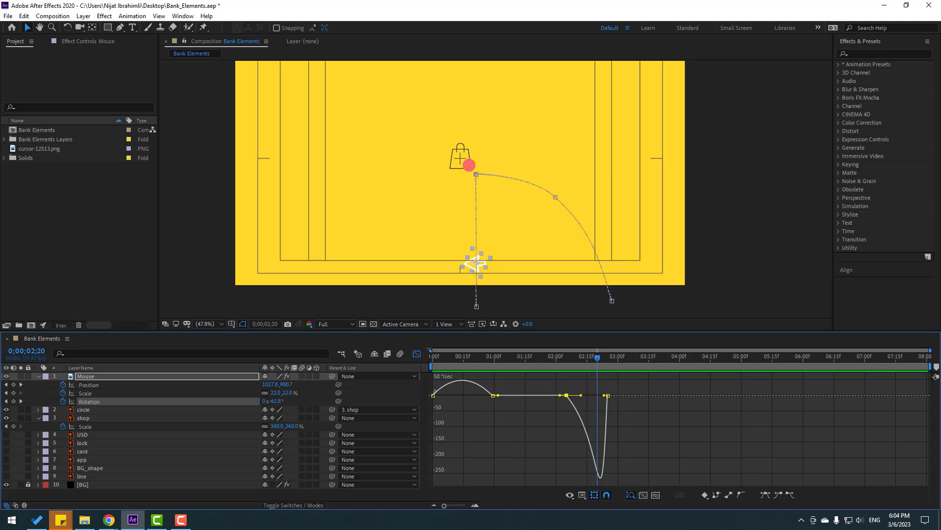
key(shift+F3)
Collapse the Mouse and shop layers and make the hidden illustration layers from USD down to line visible
click(604, 357)
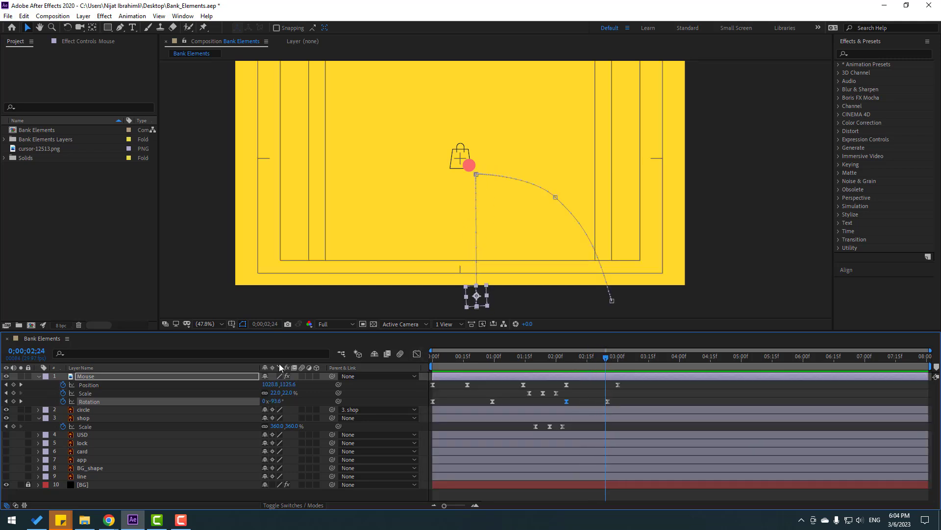
click(37, 376)
click(38, 394)
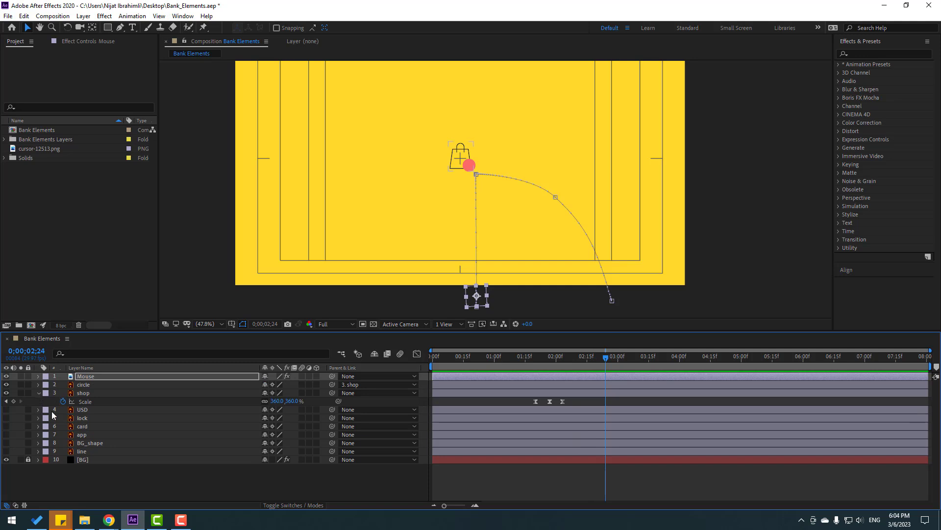
click(101, 471)
drag(7, 447, 7, 402)
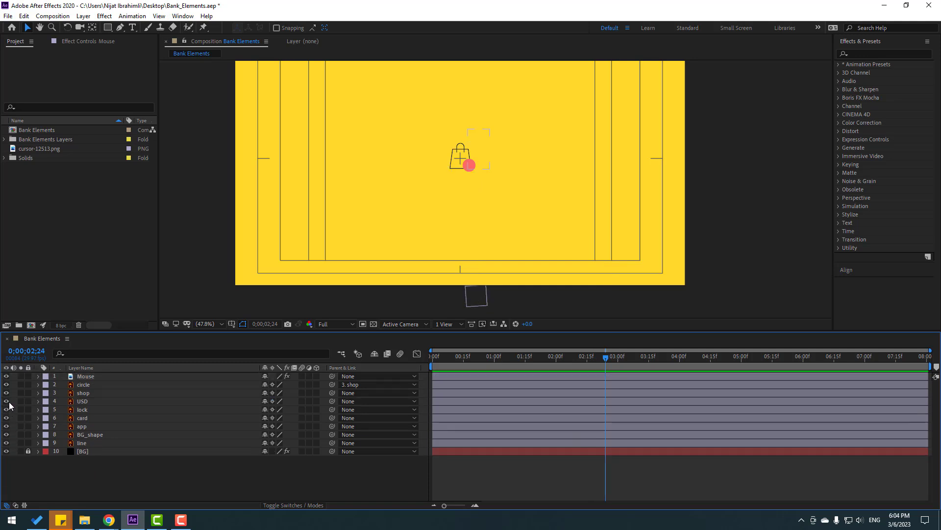
Solo the card, shop and circle layers and return to the start of the timeline
click(86, 418)
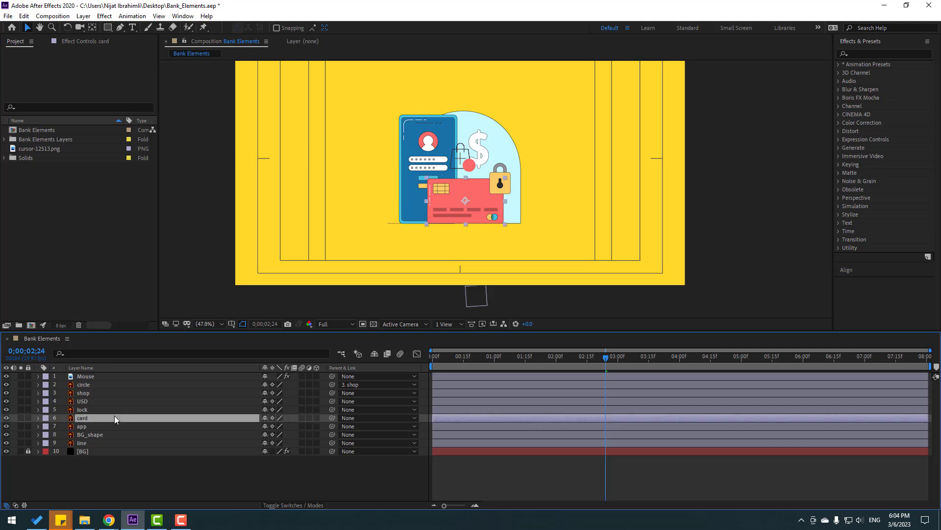
click(21, 417)
drag(610, 357, 399, 368)
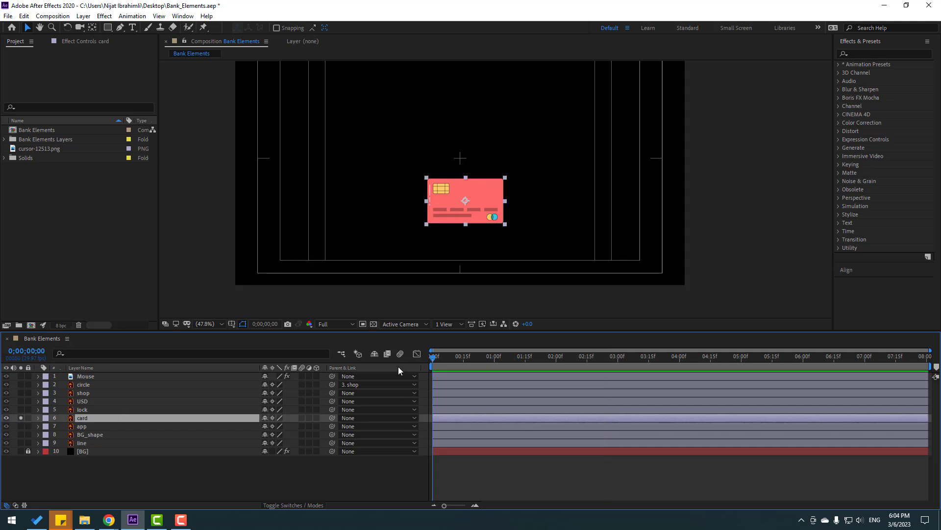
click(20, 393)
click(21, 384)
Add a position keyframe to the card layer at 0;00;00;00 and raise the card to about 982.6, 420.4
key(p)
click(63, 426)
drag(282, 426, 142, 428)
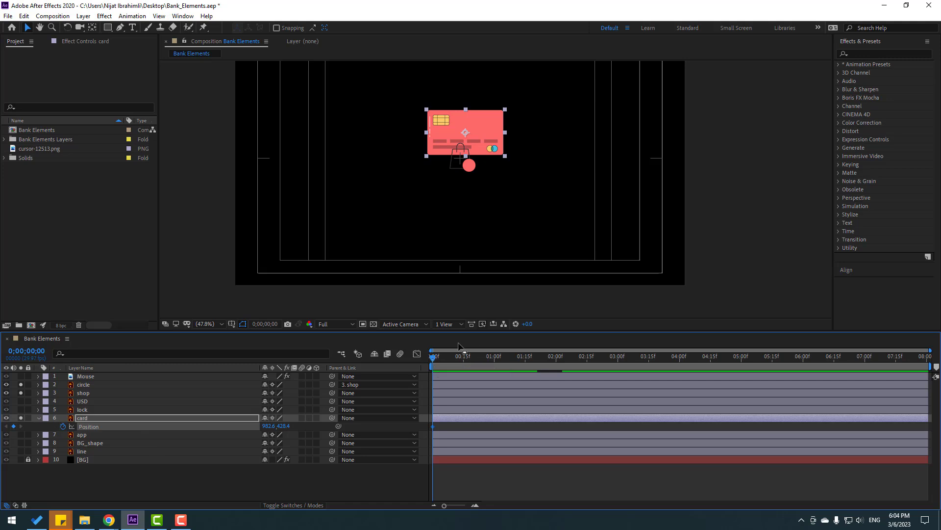
Go ten frames forward to 0;00;00;10 and lower the card to about 982.6, 574.4 to set a second position keyframe
key(alt+shift+j)
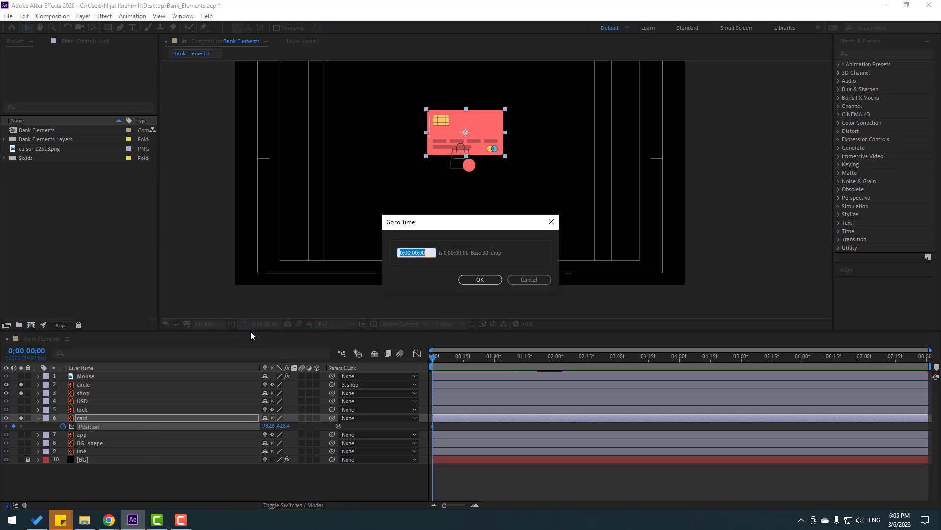
text(+10)
click(496, 280)
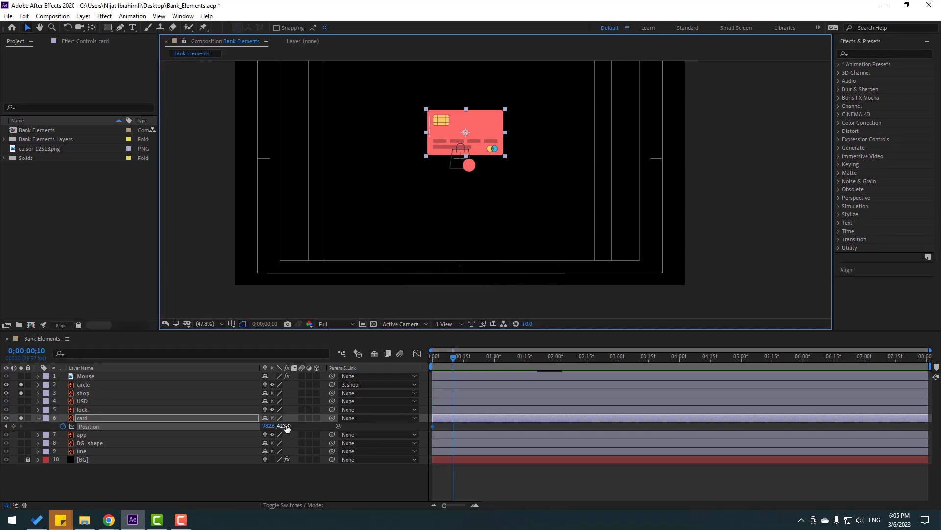
drag(286, 426, 359, 424)
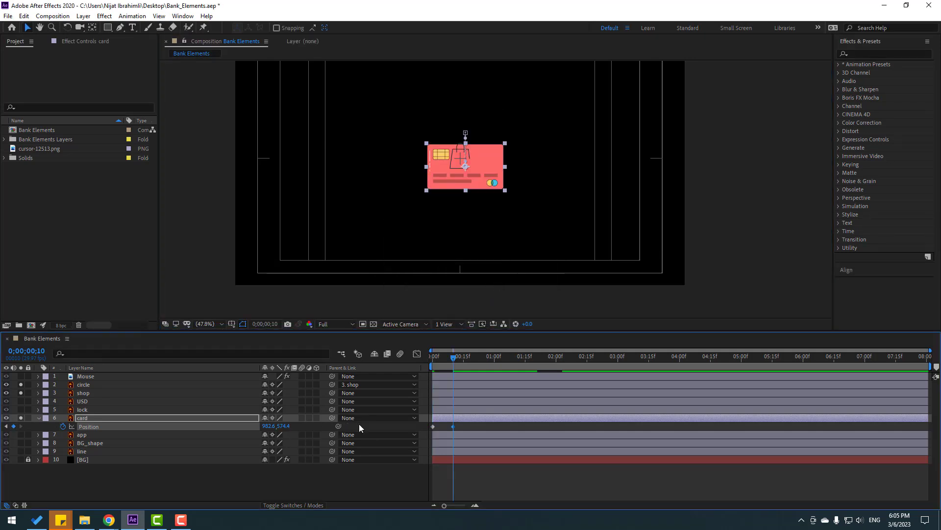
Solo the line layer as well and show the composition on a transparency grid, viewed at 0;00;00;10
click(83, 452)
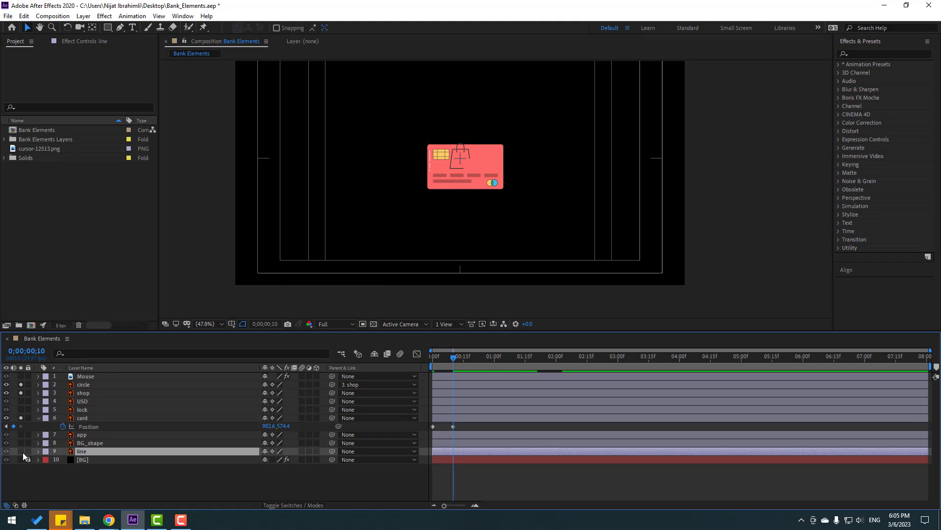
click(371, 325)
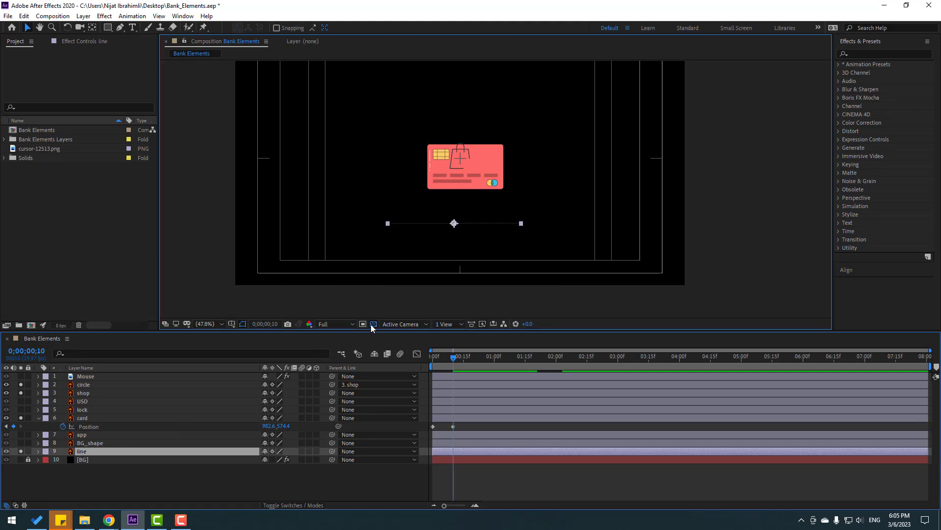
key(period)
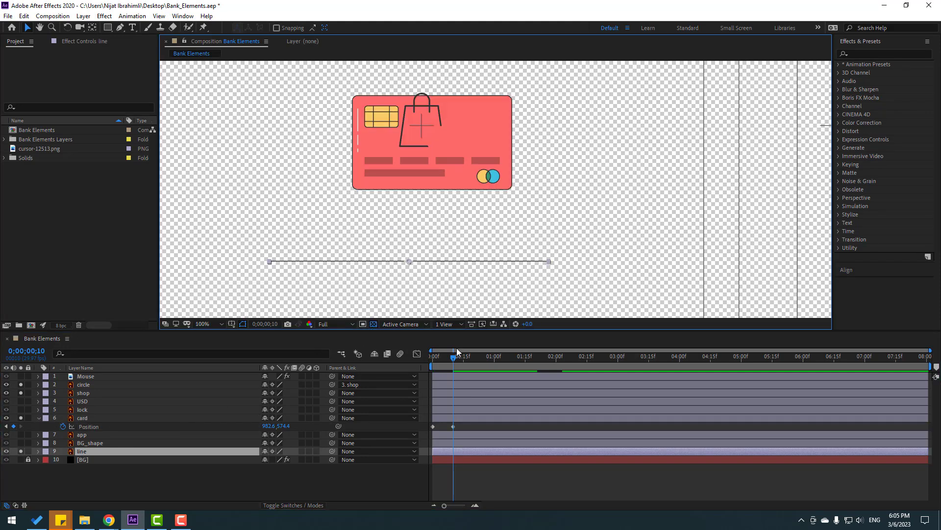
drag(439, 359, 454, 358)
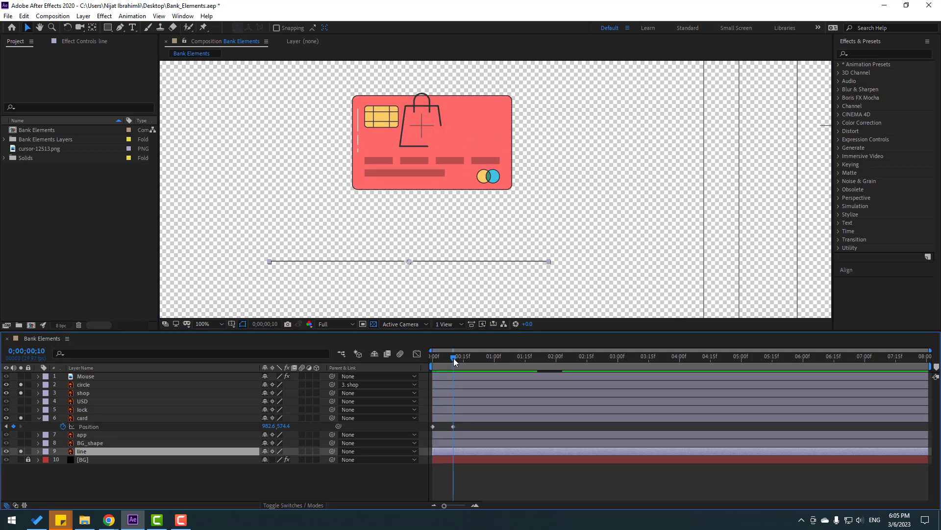
Lower the card's position at 0;00;00;10 to 982.6, 719.3 so its lower edge rests exactly on the line
click(454, 426)
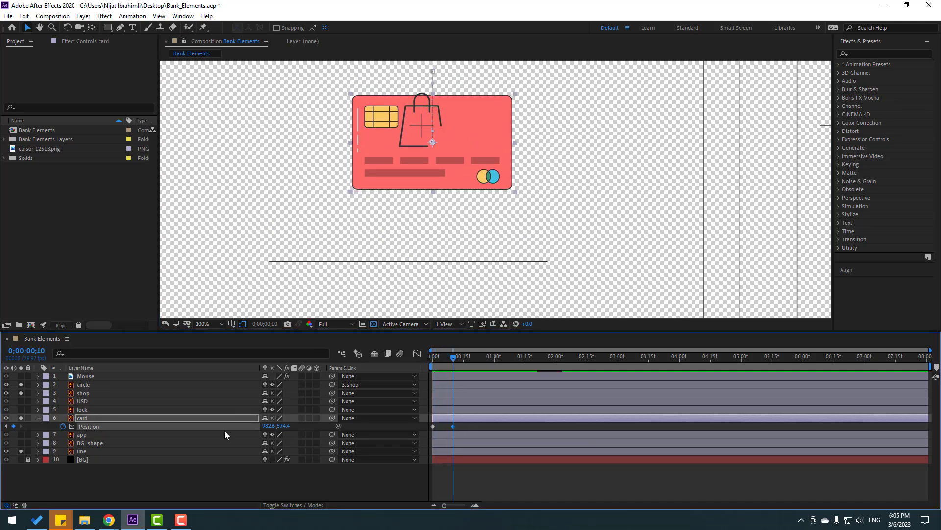
drag(286, 431, 359, 425)
scroll(533, 234, up, 3)
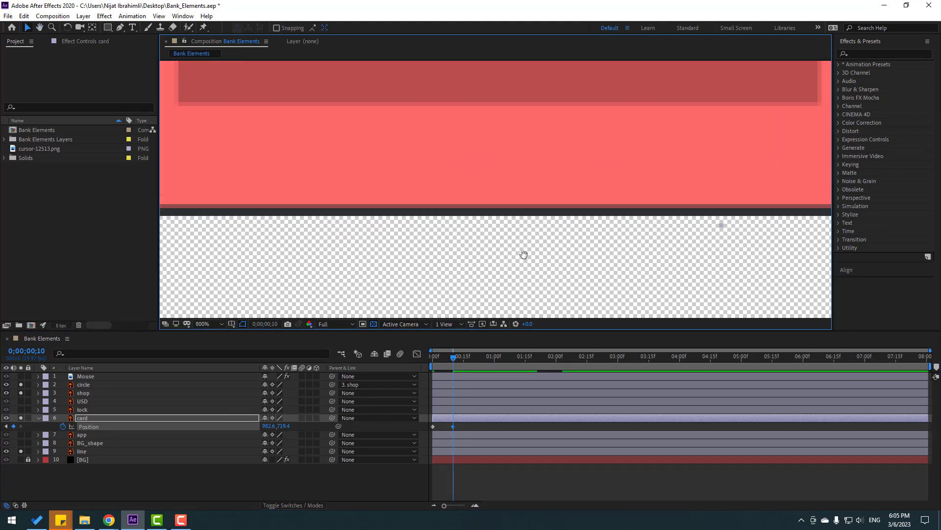
key(Up)
key(Up)
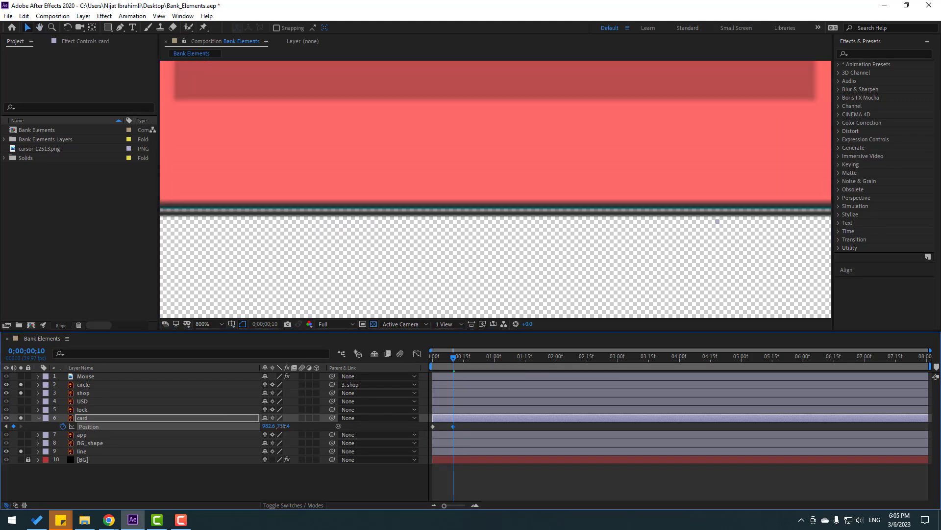
key(Down)
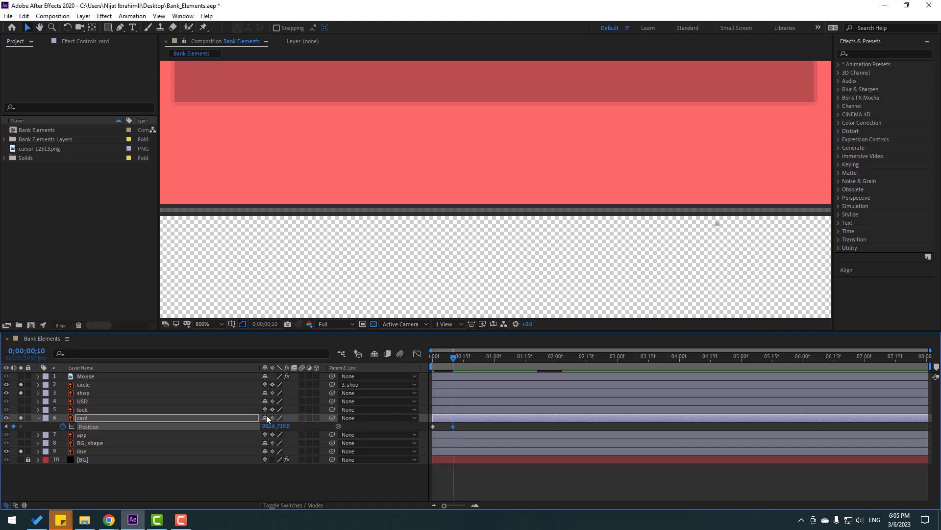
key(Up)
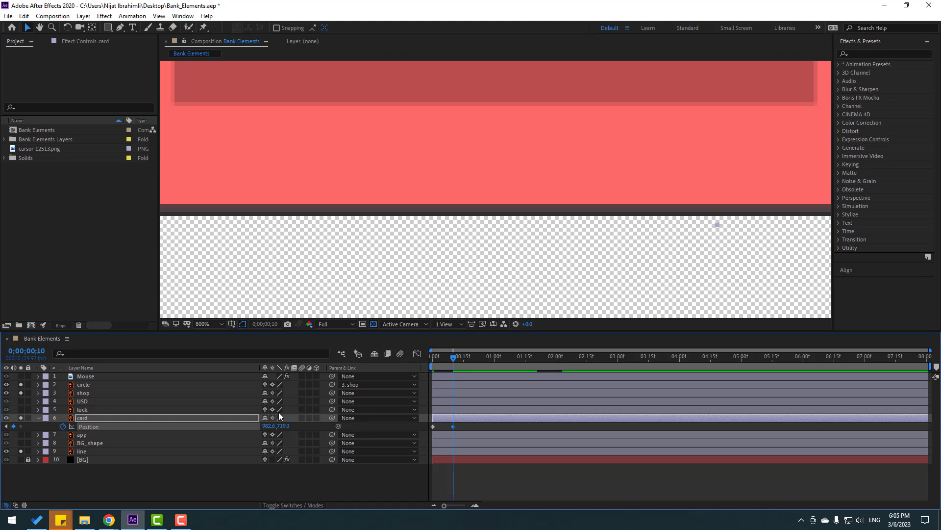
Three frames later, at 0;00;00;13, raise the card slightly off the line to 982.6, 715.5 for a small bounce
key(Page_Down)
key(Page_Down)
key(Page_Down)
key(Up)
key(Up)
key(Up)
key(Up)
key(Up)
key(Up)
key(Up)
key(Up)
key(Up)
key(Up)
key(Up)
key(Up)
key(Up)
key(Up)
scroll(435, 254, down, 1)
key(Up)
key(Up)
key(Up)
key(Up)
key(Up)
key(Up)
key(Up)
key(Up)
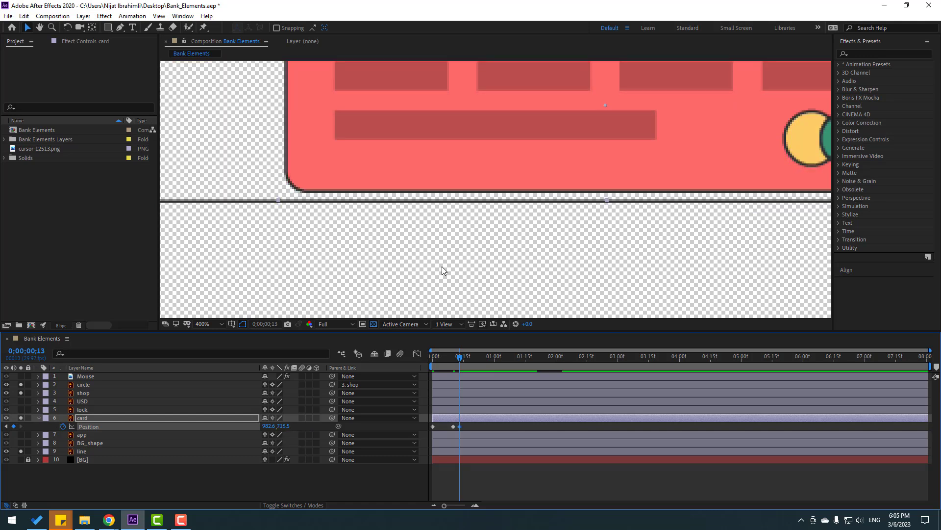
At 0;00;00;16, lower the card back onto the line at 982.6, 719.3
key(Page_Down)
key(Page_Down)
key(Page_Down)
key(Down)
key(Down)
key(Down)
key(Down)
key(Down)
key(Down)
key(Down)
key(Down)
key(Down)
key(Down)
key(Down)
key(Down)
key(Down)
key(Down)
key(Down)
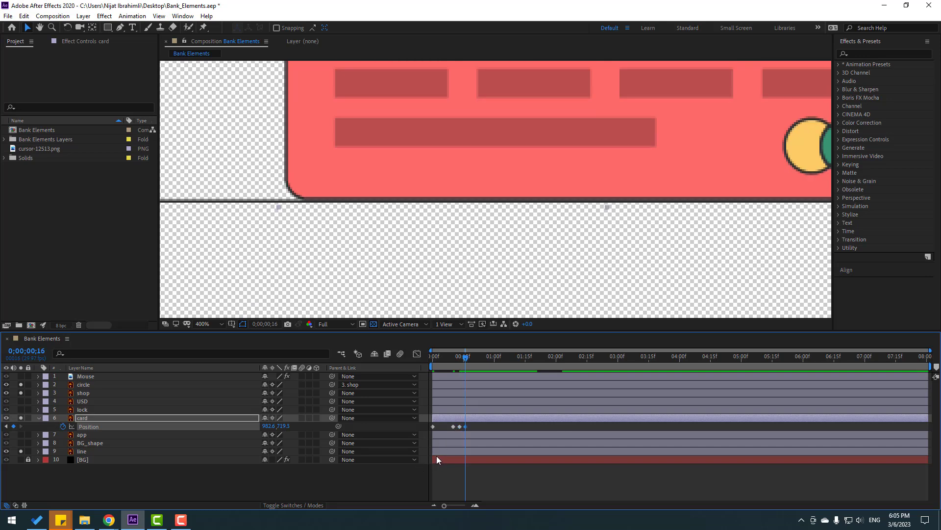
Apply Easy Ease to all four card position keyframes and preview the drop and bounce
drag(434, 425, 435, 425)
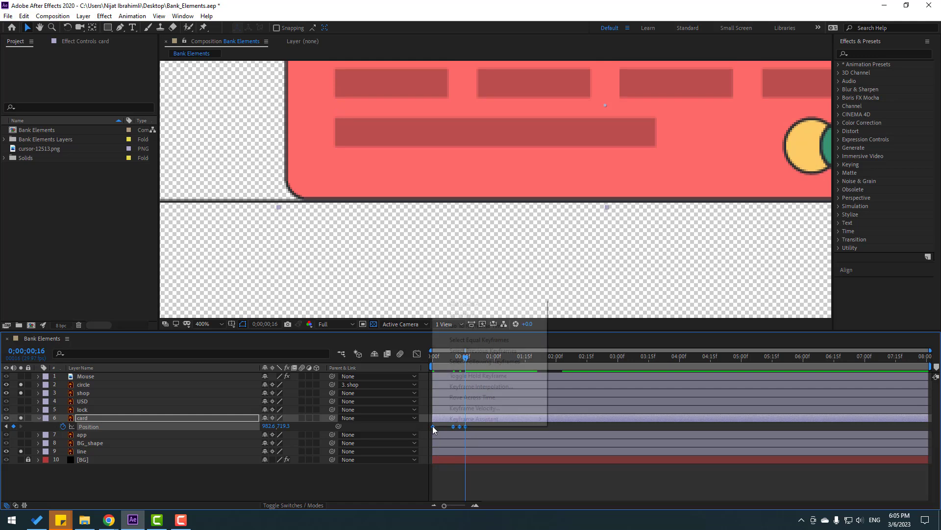
click(574, 451)
scroll(610, 255, down, 4)
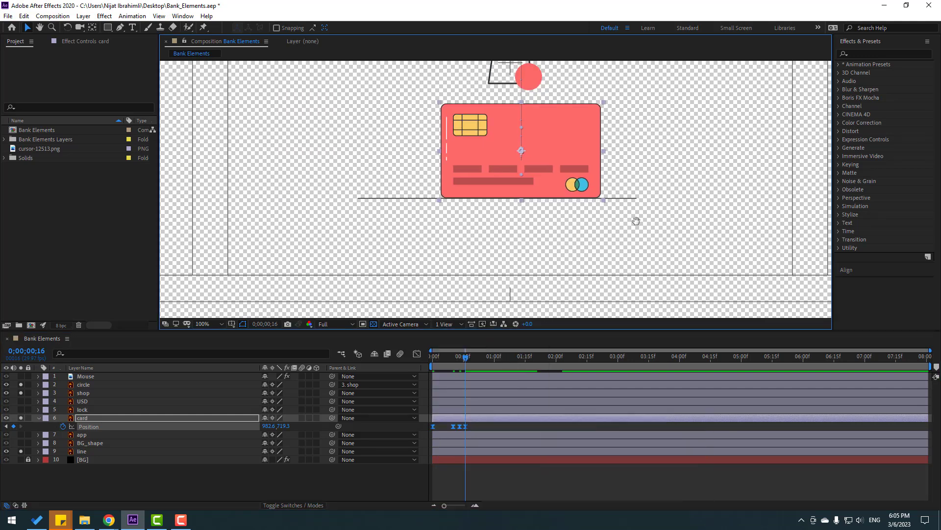
key(space)
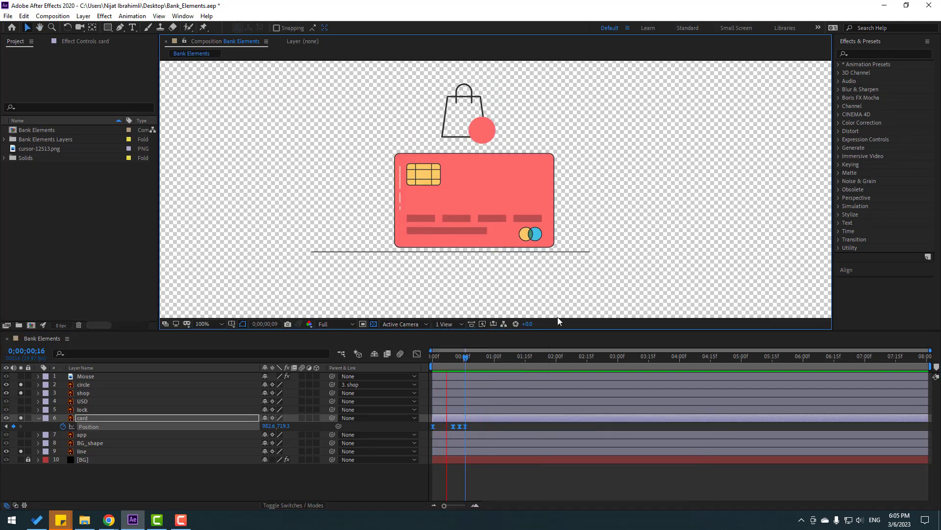
Change the spatial interpolation of the card's last three position keyframes in Keyframe Interpolation and preview the bounce
drag(443, 357, 451, 357)
key(Page_Down)
drag(478, 425, 445, 430)
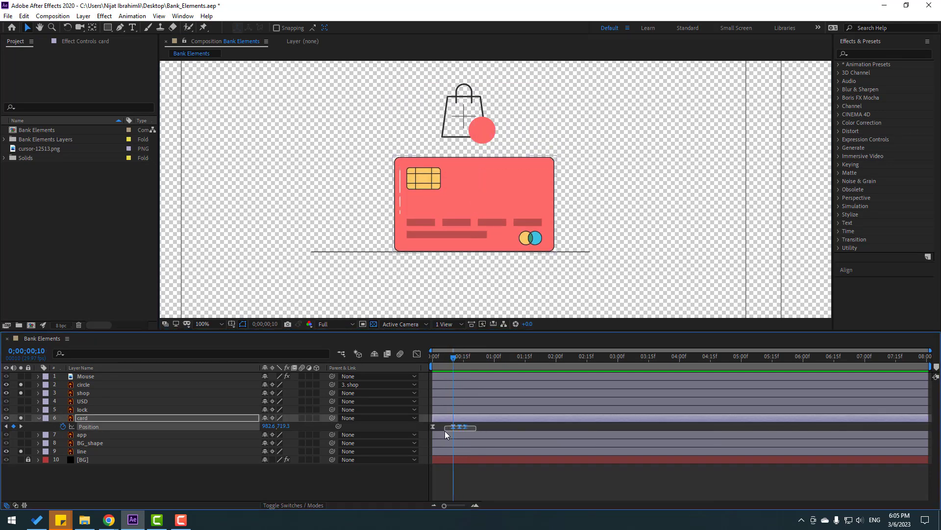
right_click(460, 429)
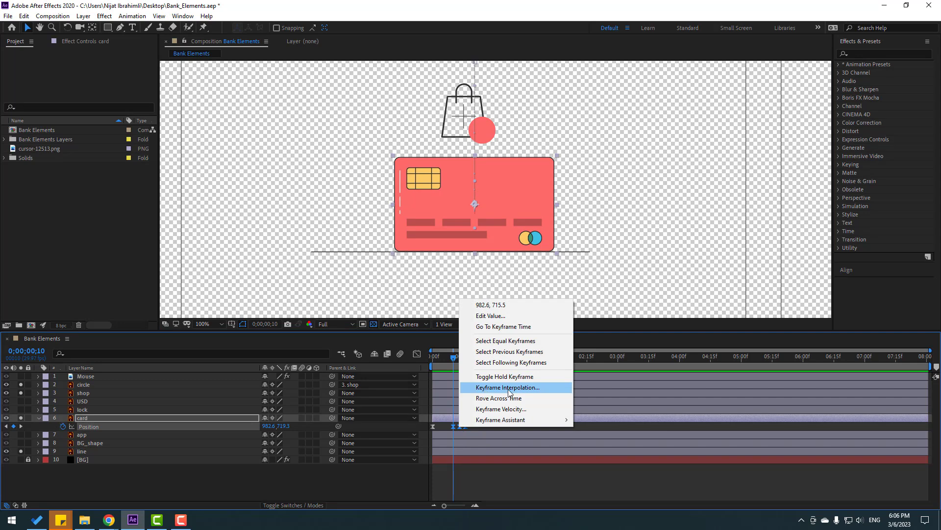
click(529, 388)
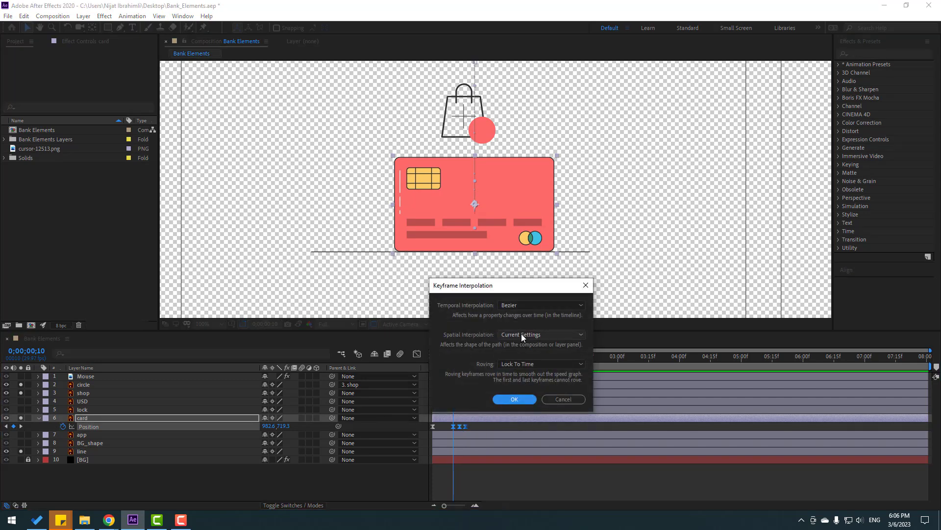
click(522, 334)
click(519, 358)
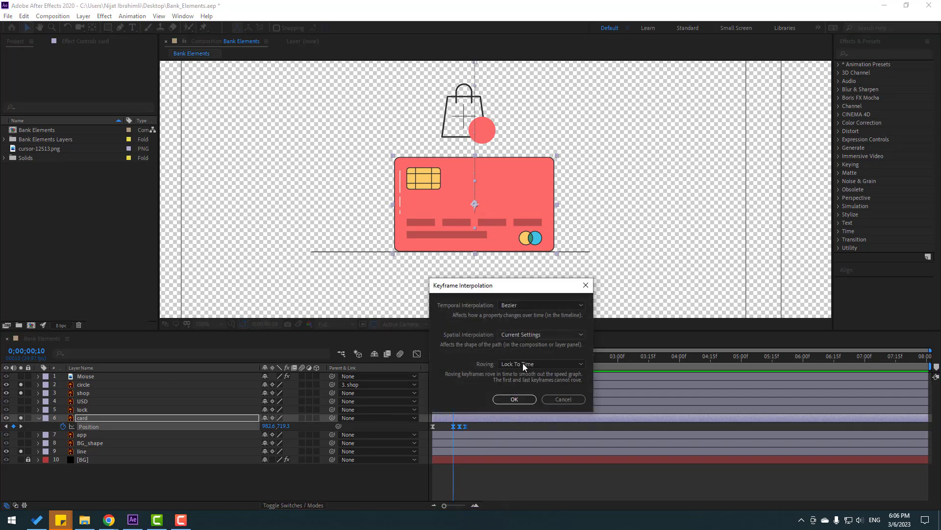
click(519, 400)
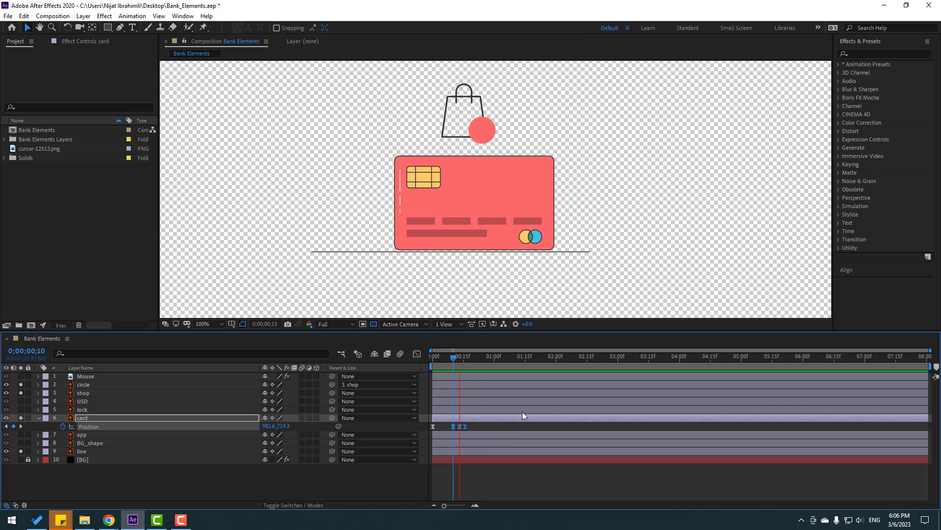
key(space)
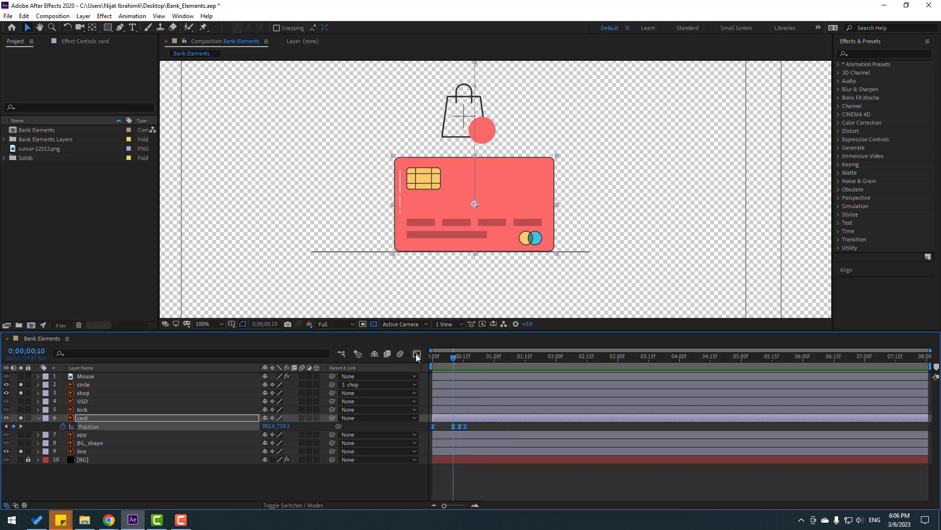
Reshape the card's position speed curve so the drop accelerates sharply to about 3000 px/sec just before 0;00;00;10, and preview it
click(417, 354)
key(equal)
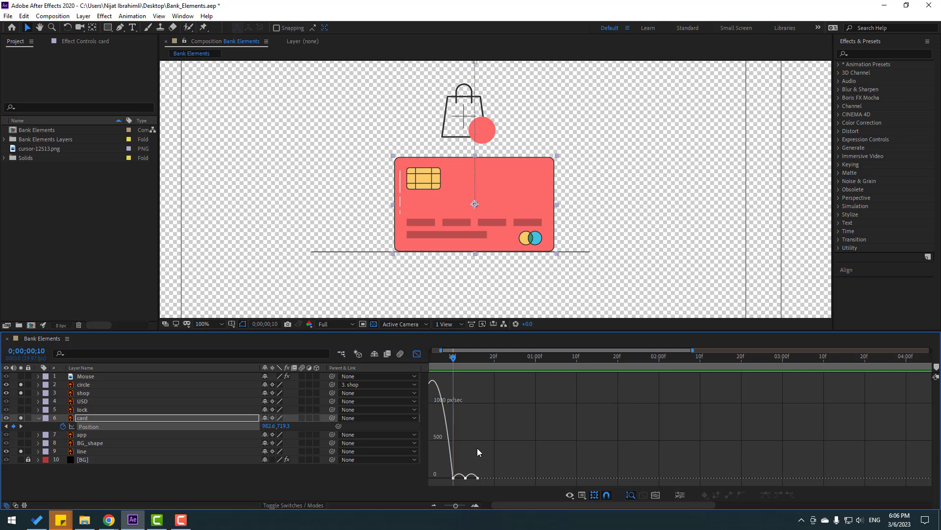
scroll(507, 466, left, 2)
drag(448, 468, 474, 479)
key(space)
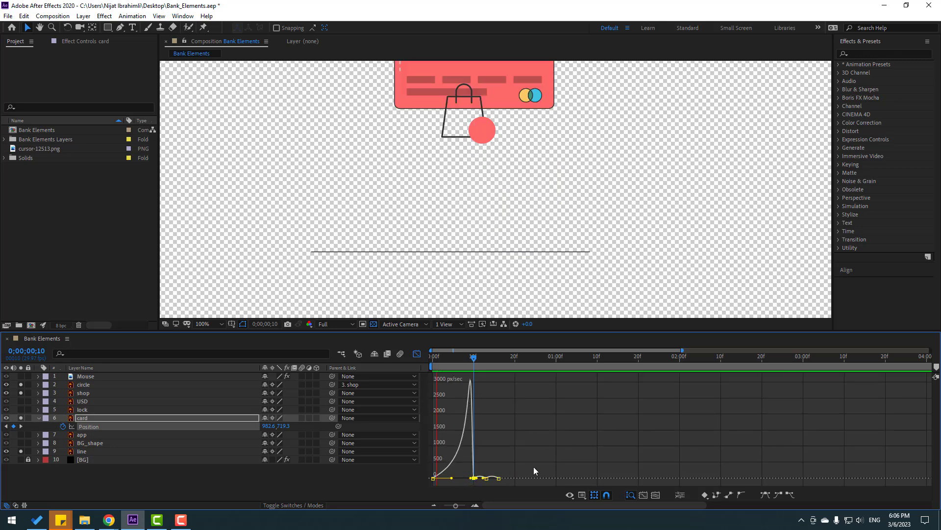
scroll(488, 201, down, 2)
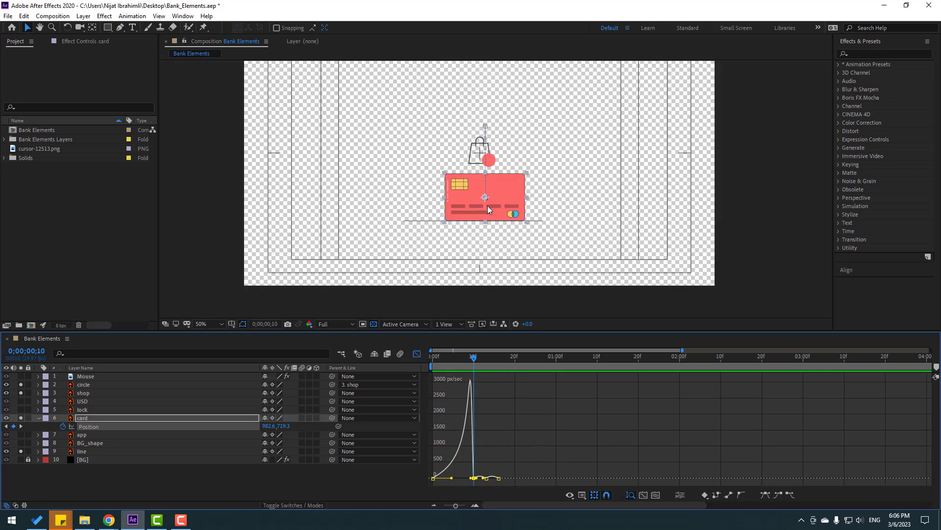
key(space)
Return to the keyframe bars and shift all four card position keyframes three frames later, starting at 0;00;00;03
click(417, 353)
drag(470, 357, 433, 359)
drag(432, 426, 445, 428)
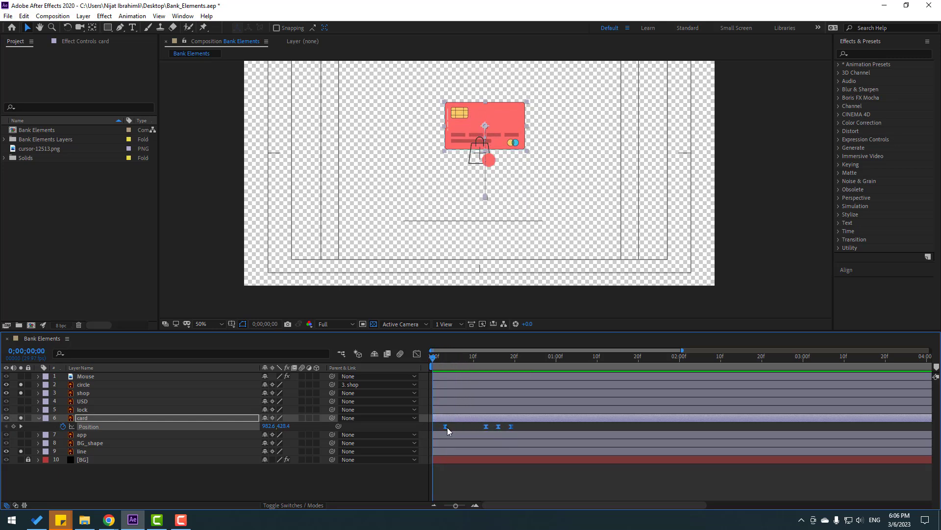
Animate the card's scale from 0% at 0;00;00;00 to 161% at 0;00;00;03
key(shift+s)
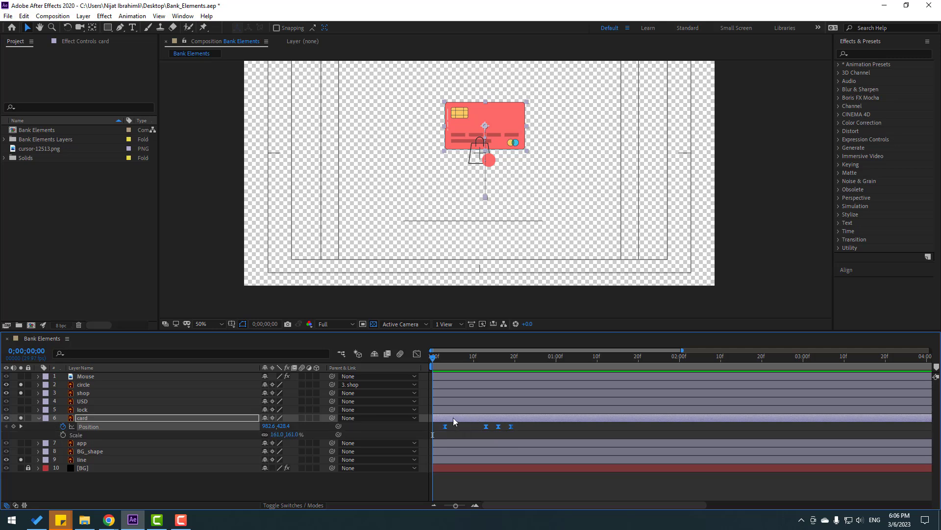
click(63, 434)
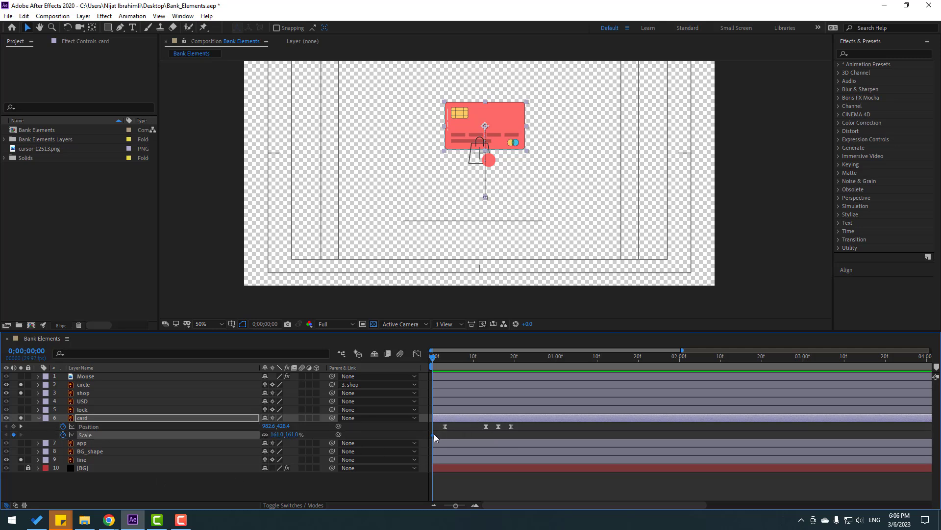
drag(433, 436, 443, 437)
click(279, 435)
text(0)
key(Return)
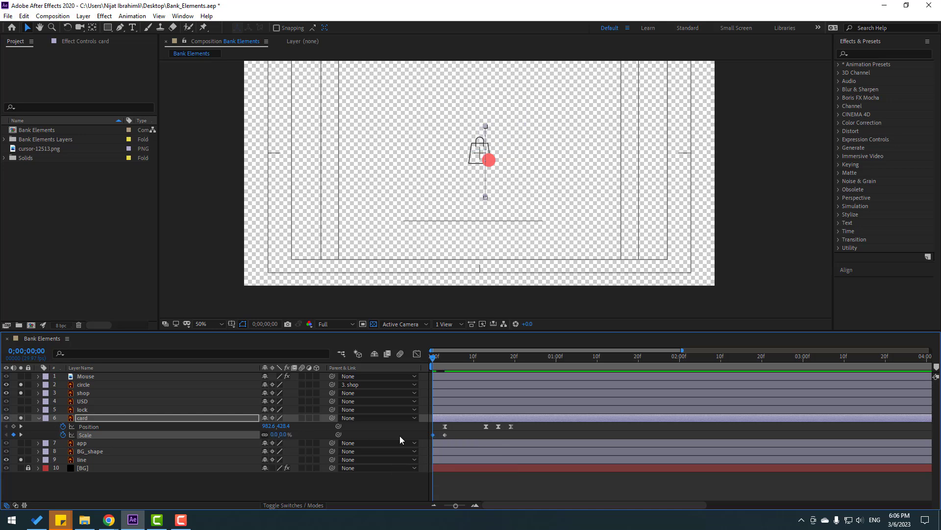
Apply Easy Ease to both card scale keyframes and preview the card's entrance
right_click(434, 435)
right_click(445, 434)
mouse_move(490, 428)
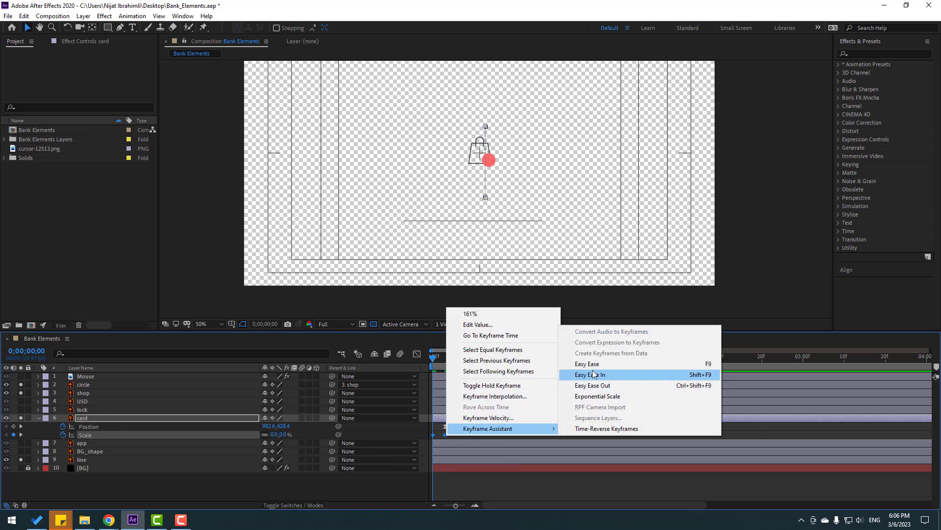
click(593, 375)
key(space)
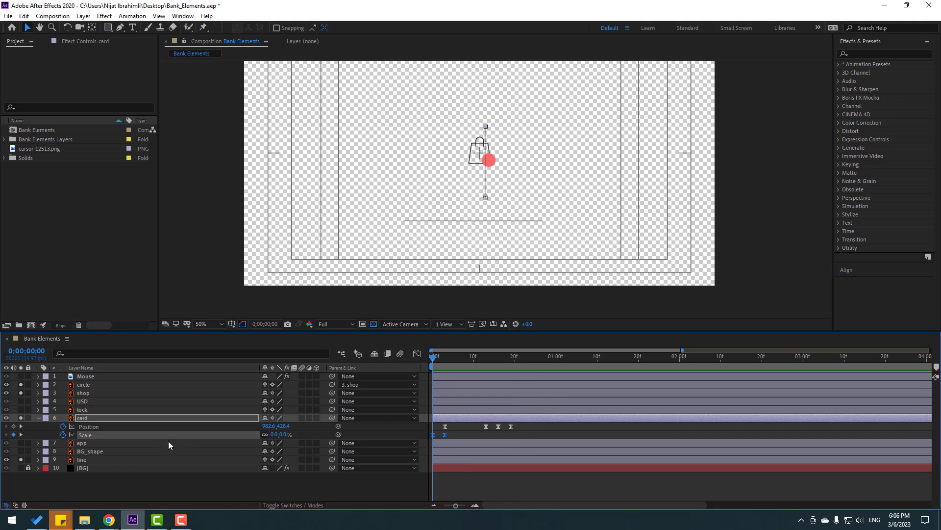
Keyframe the card's rotation at 0;00;00;00, trying -25° and settling on -10°
key(alt+shift+r)
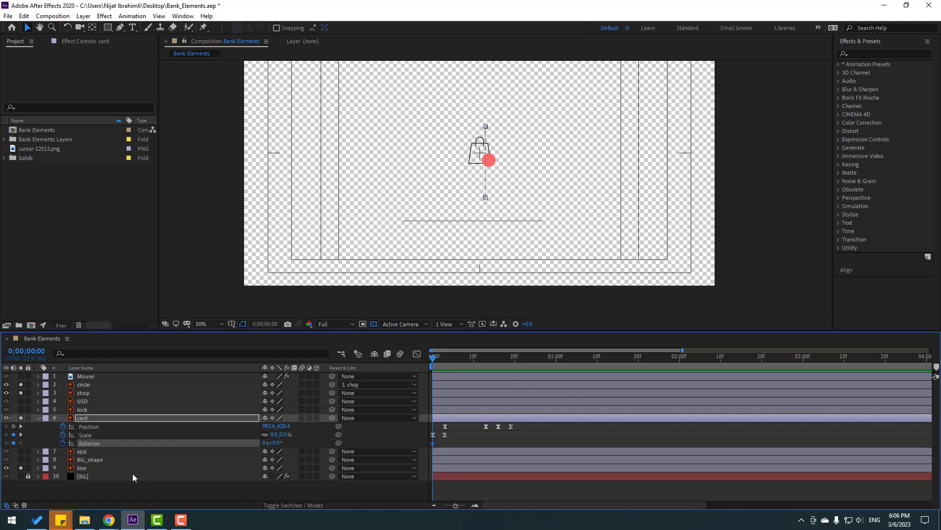
click(279, 443)
text(-25)
key(Return)
mouse_move(436, 358)
mouse_down()
mouse_move(447, 360)
mouse_move(434, 360)
mouse_up()
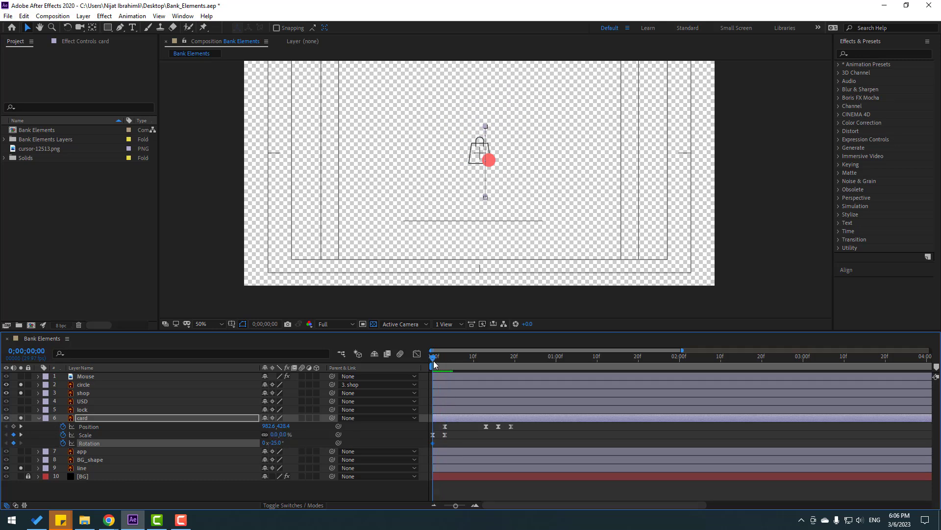
click(276, 443)
key(Return)
Keyframe a clockwise card tilt at 0;00;00;05 and a rotation of -2° at 0;00;00;10
drag(434, 358, 453, 358)
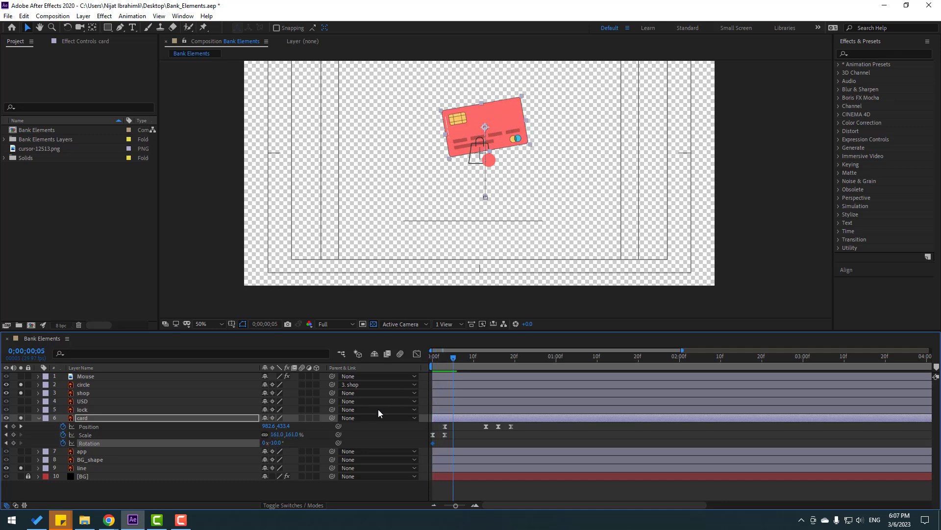
drag(280, 443, 287, 442)
drag(455, 360, 474, 362)
click(274, 442)
text(-2)
key(Return)
Add card rotation keyframes of 1° at 0;00;00;17 and 0° at 0;00;00;19, and preview the wobble
drag(479, 363, 513, 362)
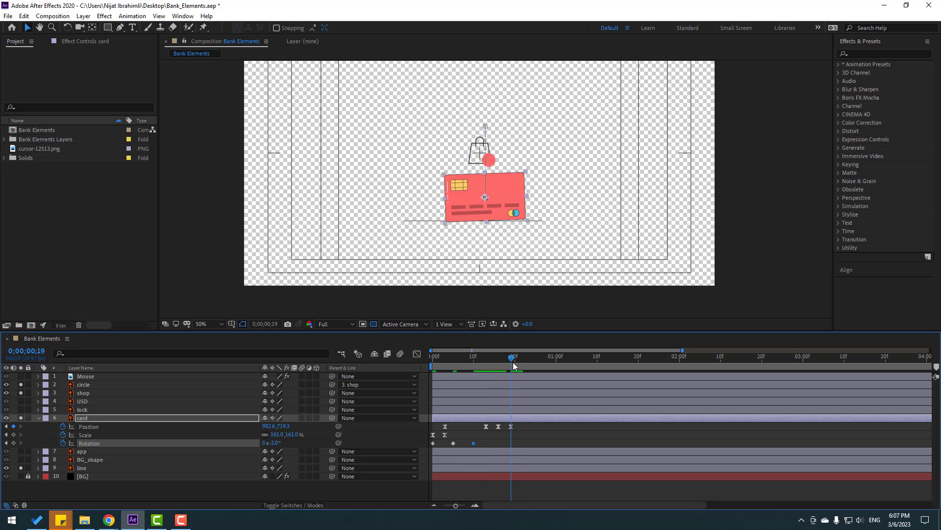
click(275, 442)
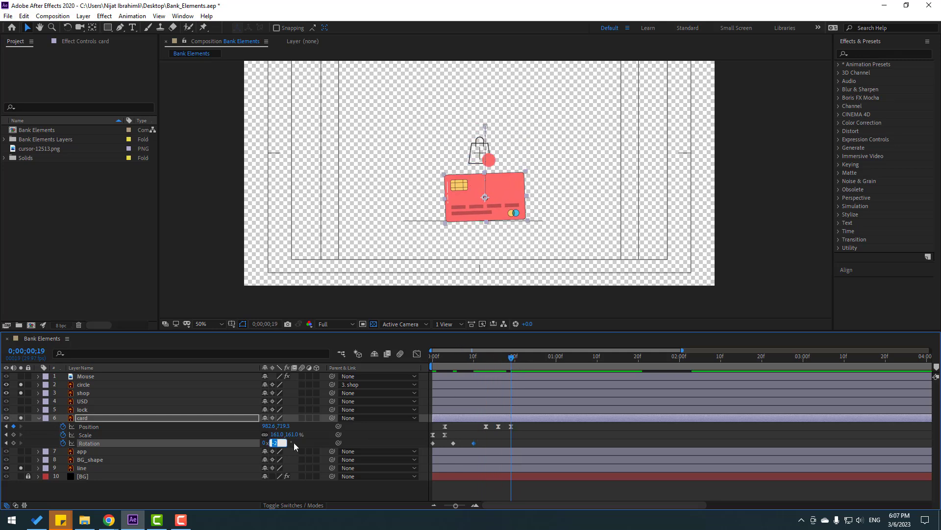
text(1)
key(Return)
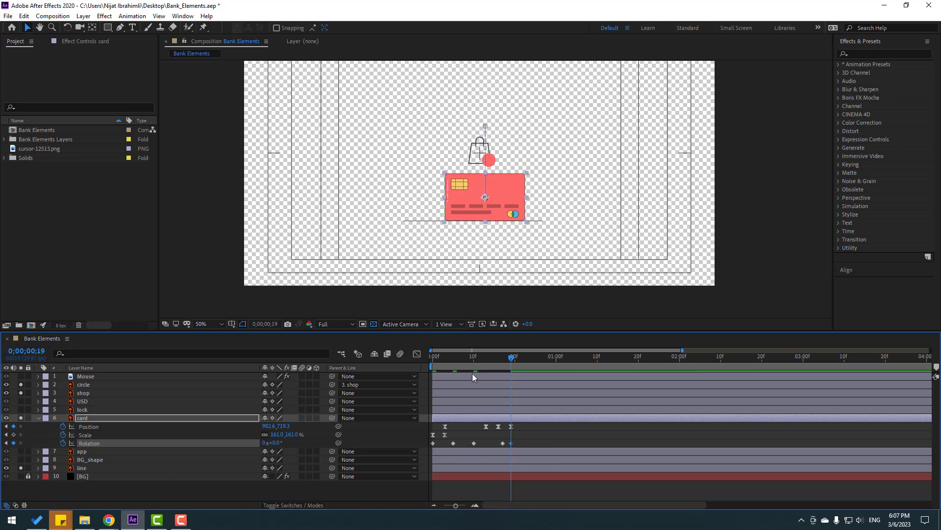
click(449, 357)
key(space)
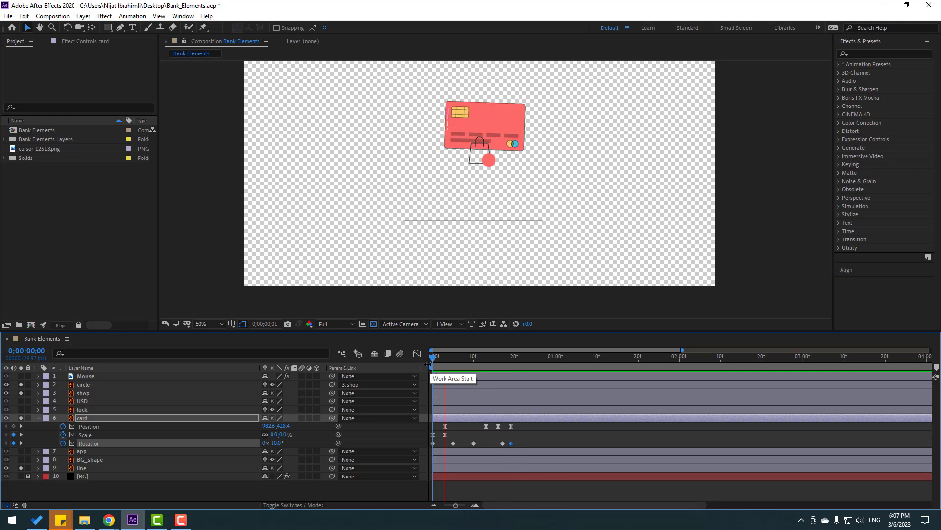
key(space)
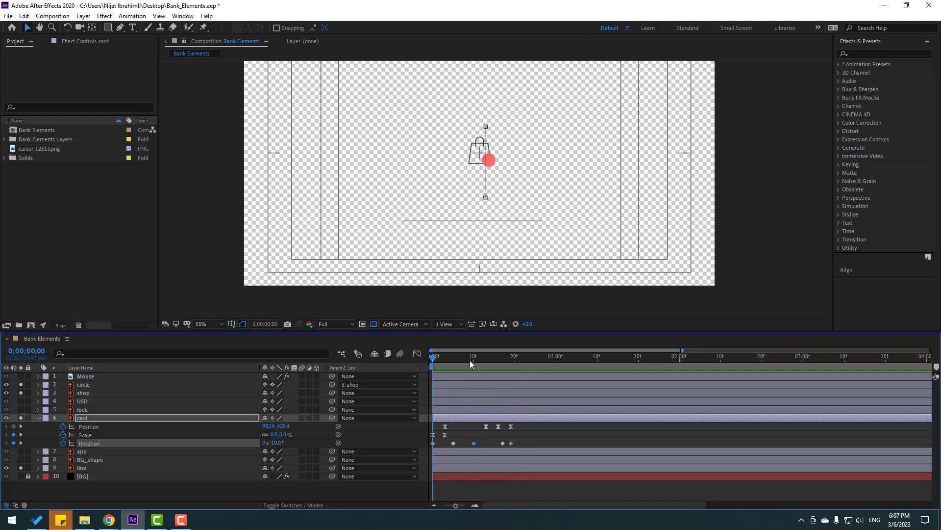
Move the second and third rotation keyframes to 0;00;00;06 and 0;00;00;13, and apply Easy Ease to all card rotation keyframes
click(471, 359)
mouse_move(472, 444)
mouse_down()
mouse_move(486, 443)
mouse_move(457, 443)
mouse_up()
drag(521, 444, 432, 444)
right_click(432, 445)
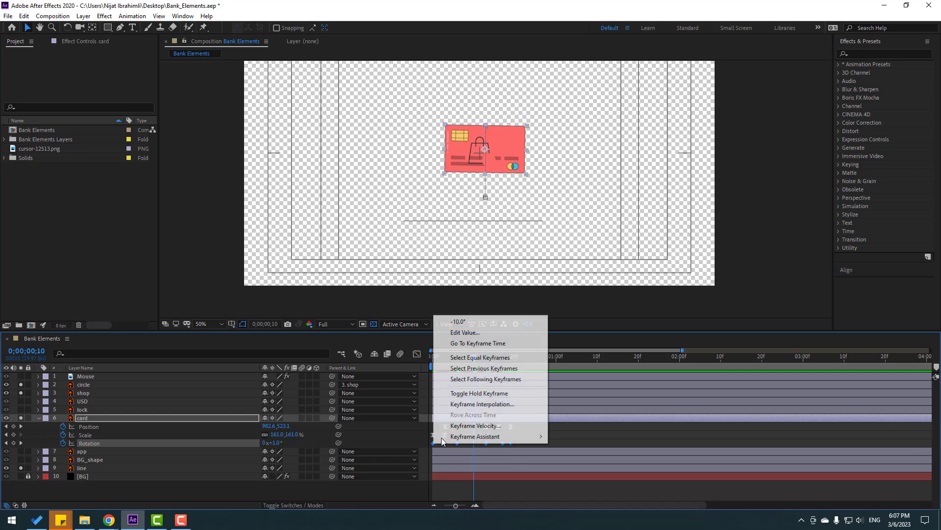
mouse_move(483, 426)
click(581, 368)
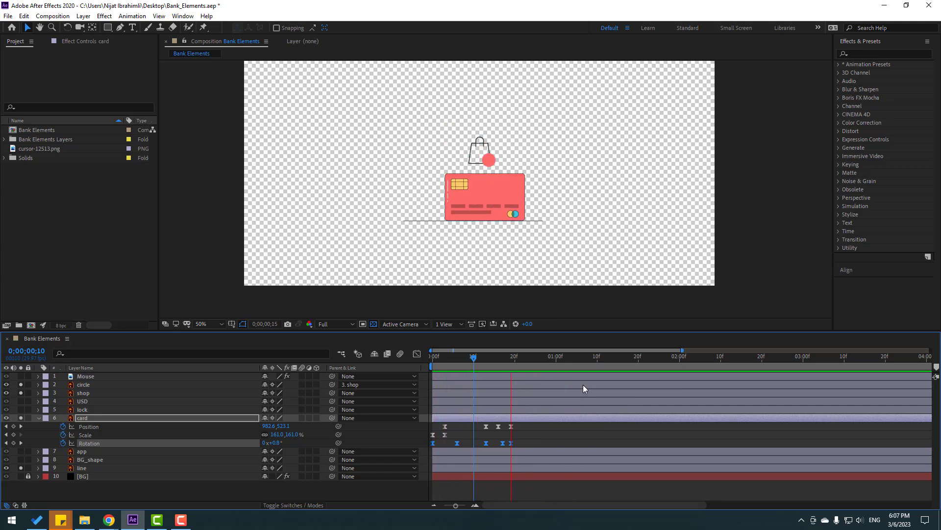
Copy all of the card's position, scale and rotation keyframes and collapse the card layer
click(532, 432)
drag(532, 428, 429, 449)
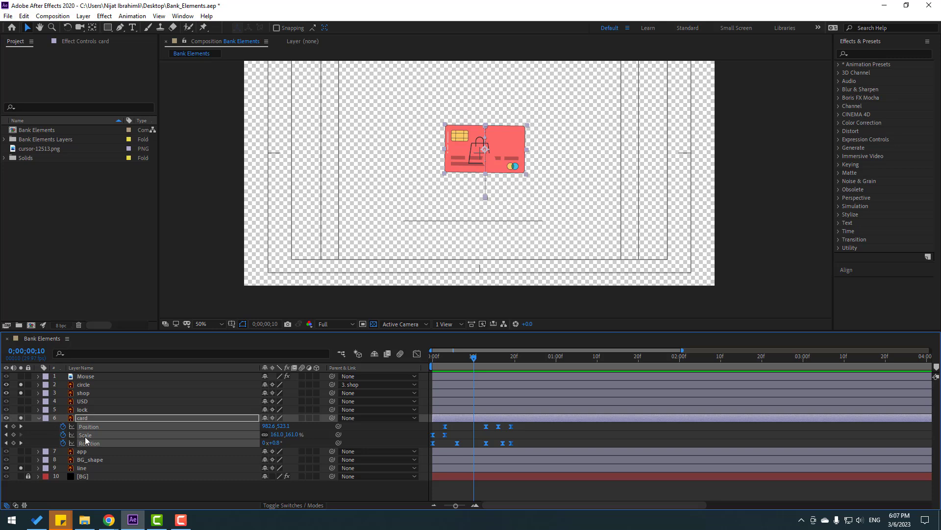
click(39, 419)
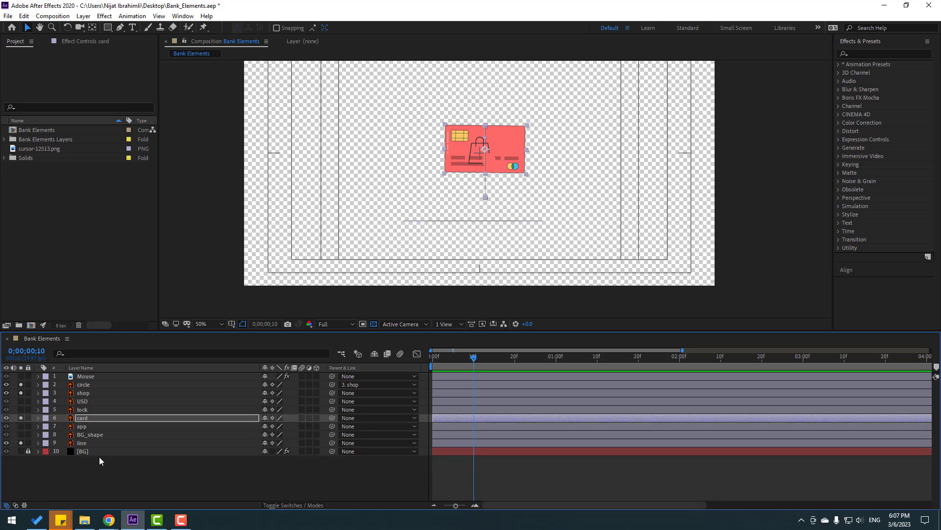
Solo the lock layer, paste the card's keyframes onto it at 0;00;00;00, and preview the result
click(84, 411)
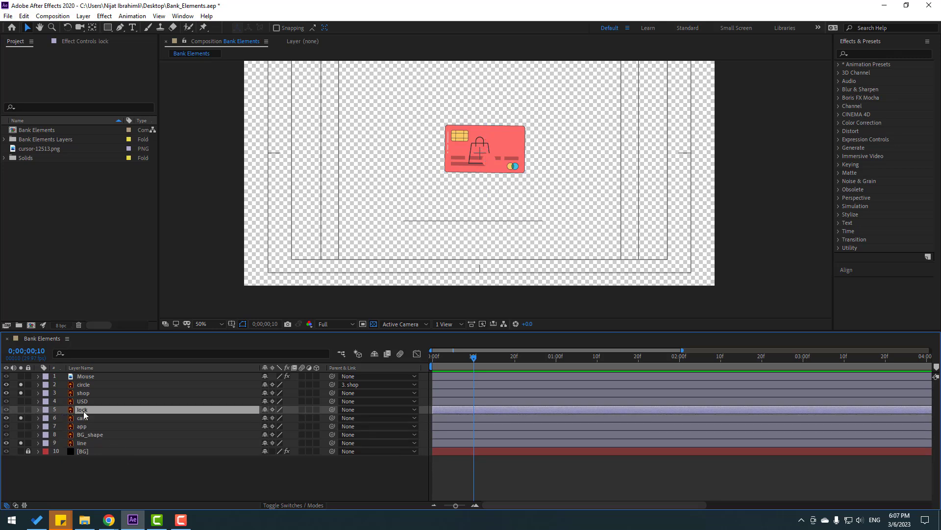
click(21, 410)
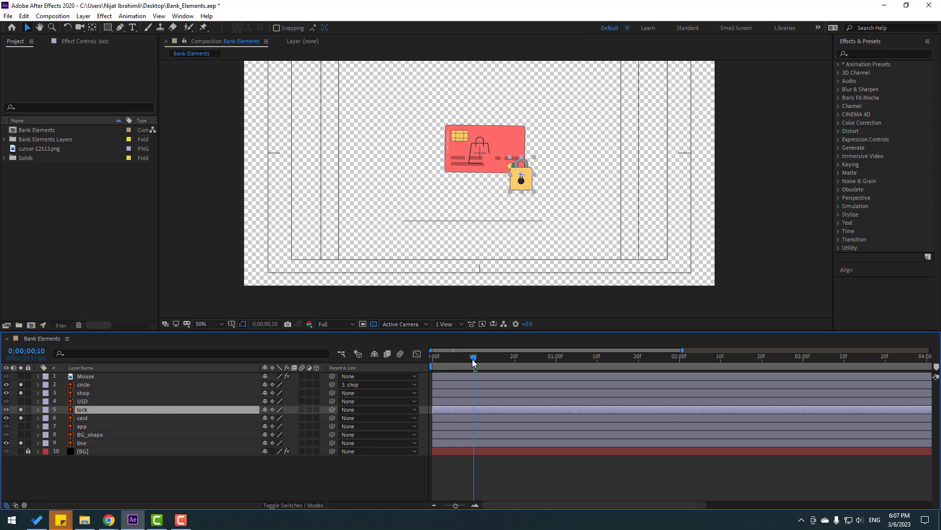
drag(473, 362, 416, 361)
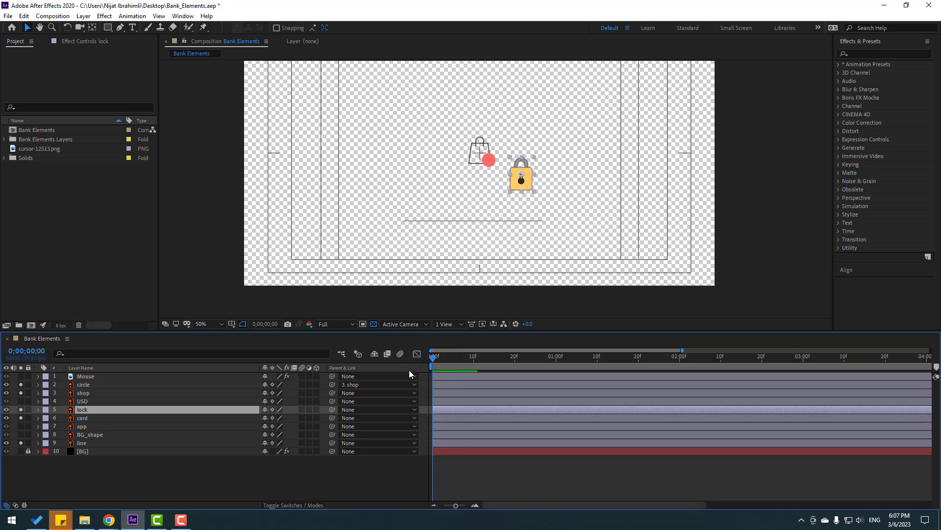
key(space)
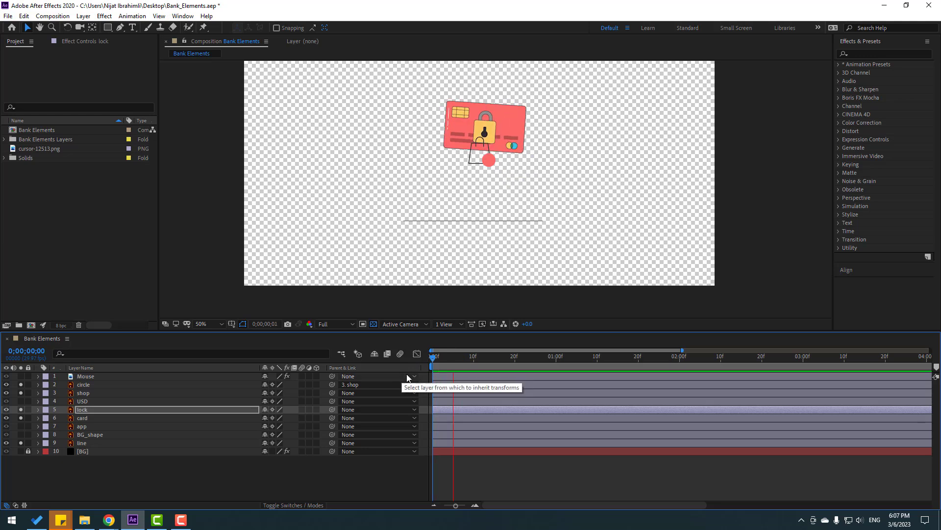
key(space)
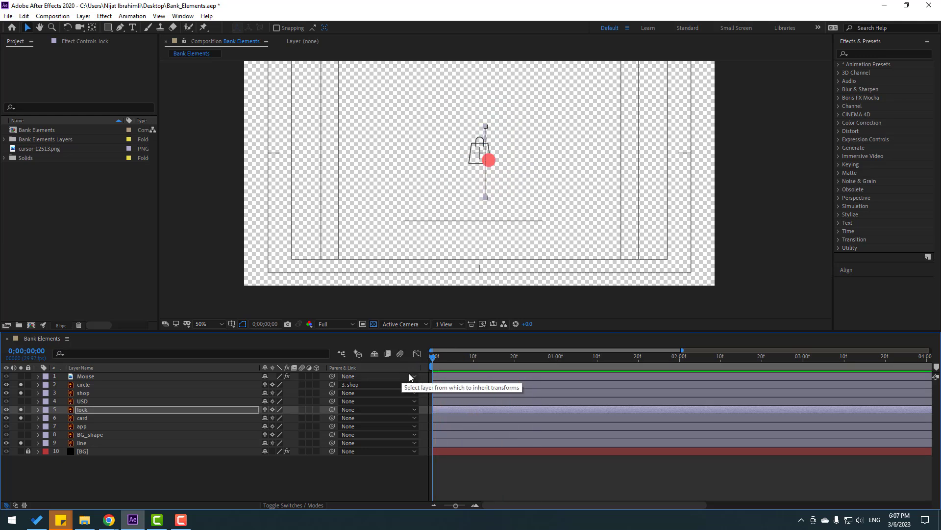
Solo the USD layer and paste the card's copied keyframes onto it at 0;00;00;00
click(82, 401)
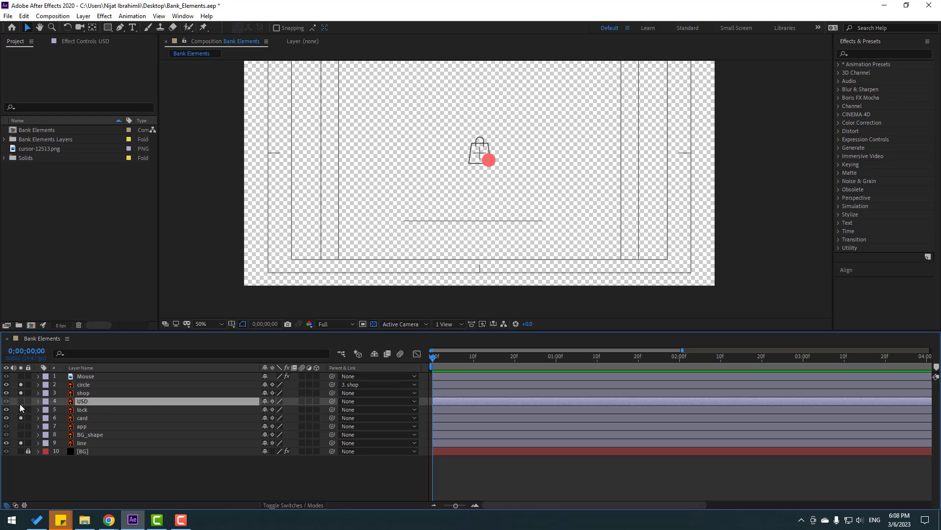
click(21, 401)
key(Return)
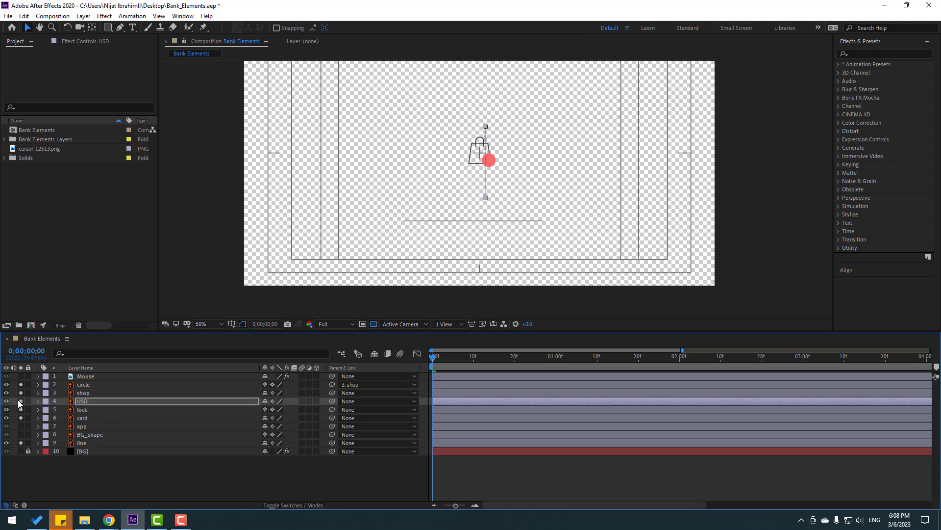
key(space)
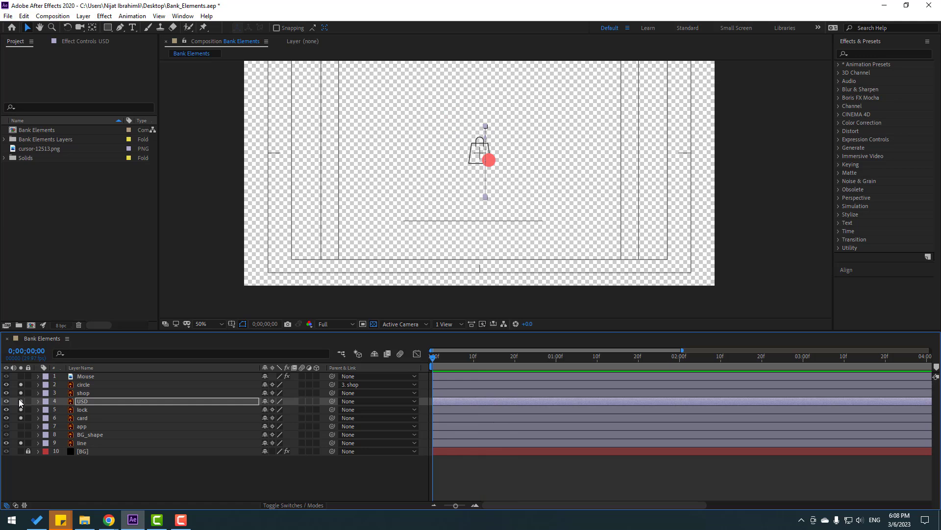
Solo the app layer, paste the card's keyframes onto it at 0;00;00;00, and preview the animation
click(84, 427)
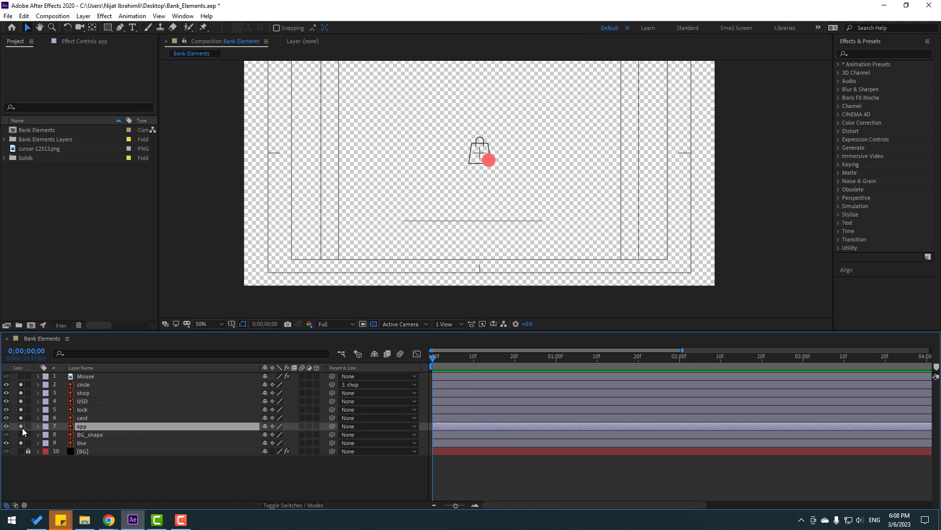
click(21, 426)
key(Return)
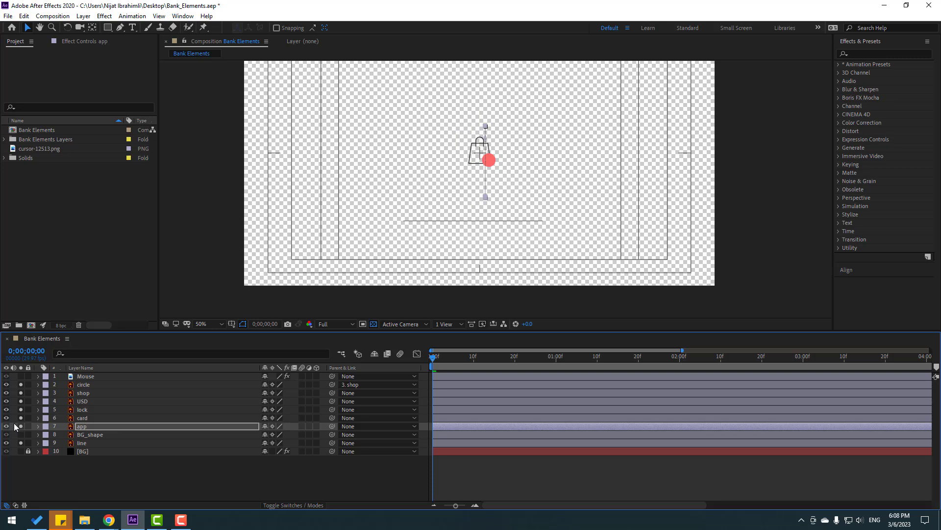
key(space)
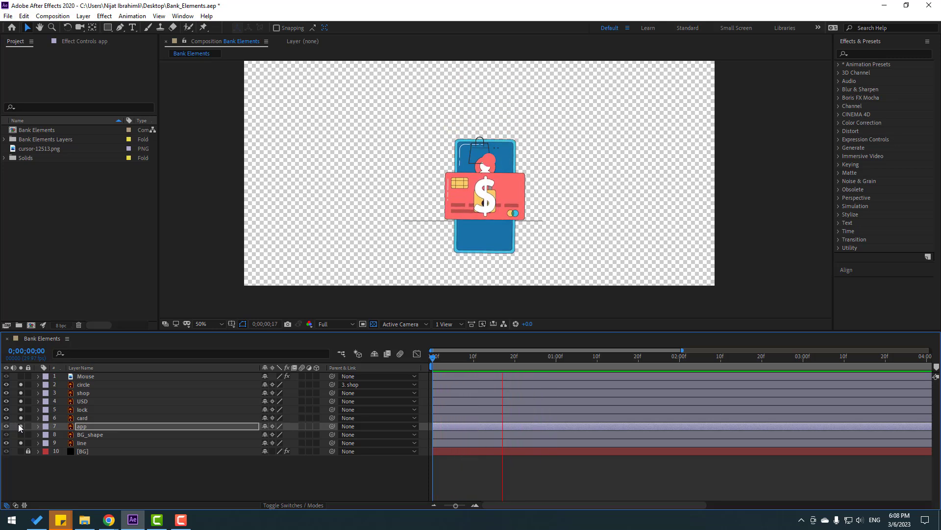
key(space)
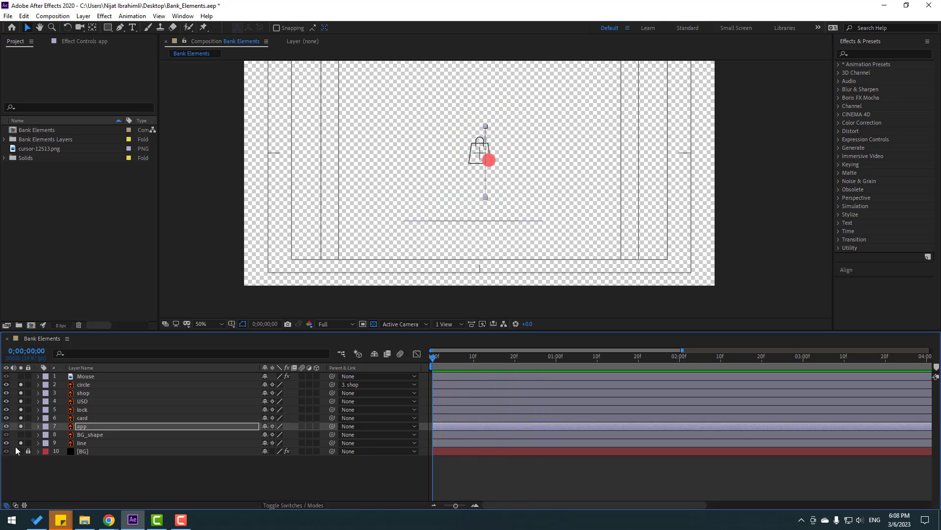
Solo the BG_shape layer and paste the card's keyframes onto it at 0;00;00;00
click(87, 437)
click(22, 434)
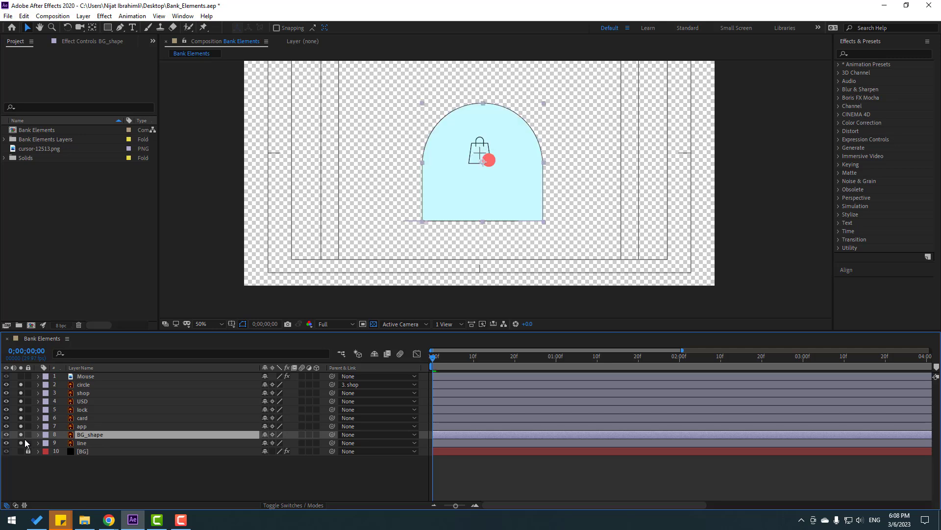
key(Return)
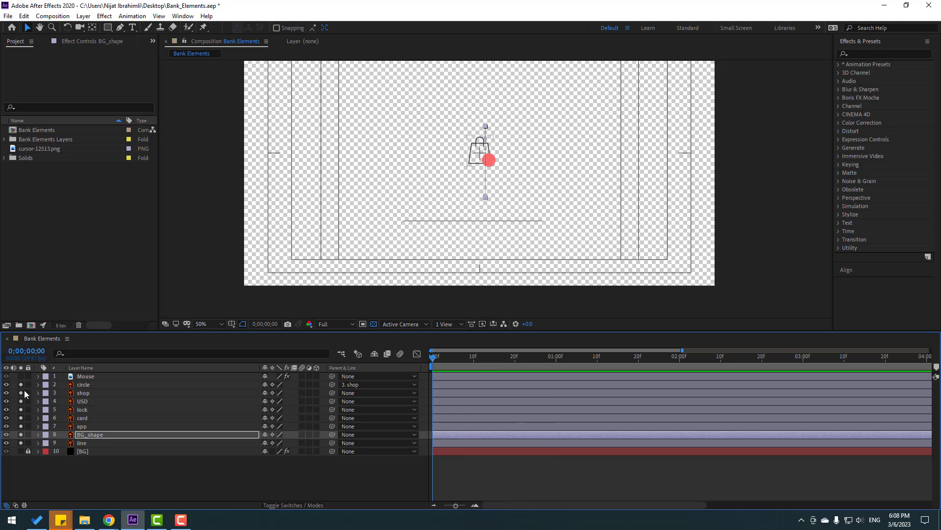
Turn off solo on all layers and show the whole composition at 0;00;00;05
click(20, 451)
click(105, 470)
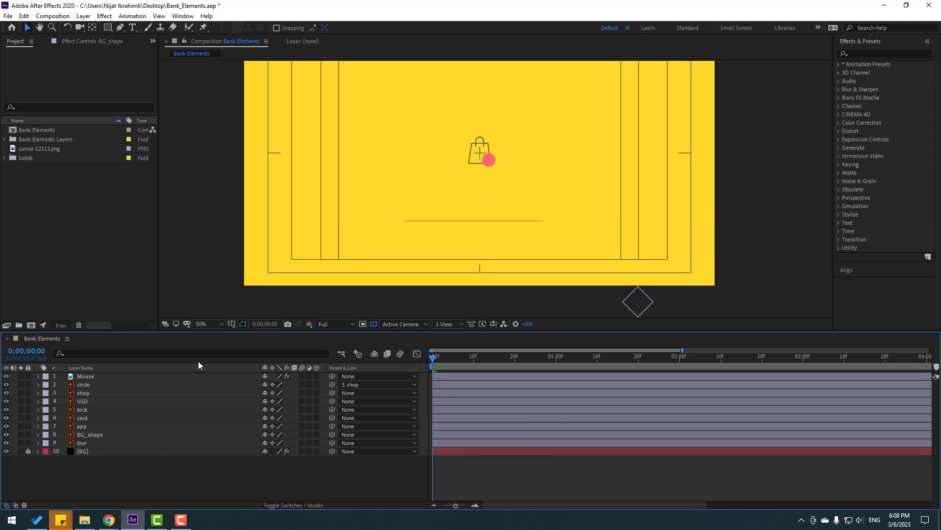
click(209, 324)
click(207, 330)
click(442, 360)
mouse_move(443, 360)
mouse_down()
mouse_move(479, 361)
mouse_move(453, 362)
mouse_up()
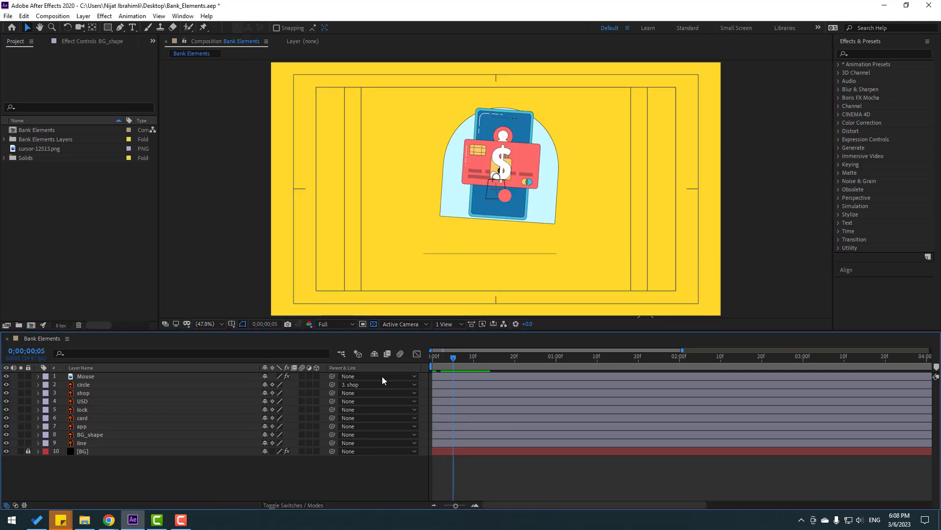
Select all of the lock layer's position keyframes, go to 0;00;00;19, and shift the lock to position 1075.6, 646.3
click(89, 411)
key(p)
drag(452, 363, 461, 359)
drag(522, 418, 437, 417)
drag(466, 366, 510, 368)
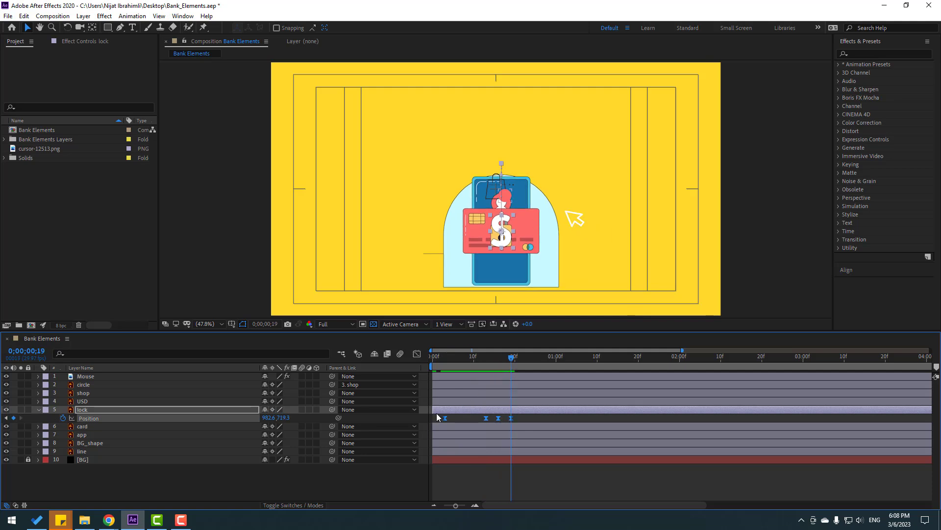
mouse_move(266, 419)
mouse_down()
mouse_move(312, 417)
mouse_move(258, 414)
mouse_up()
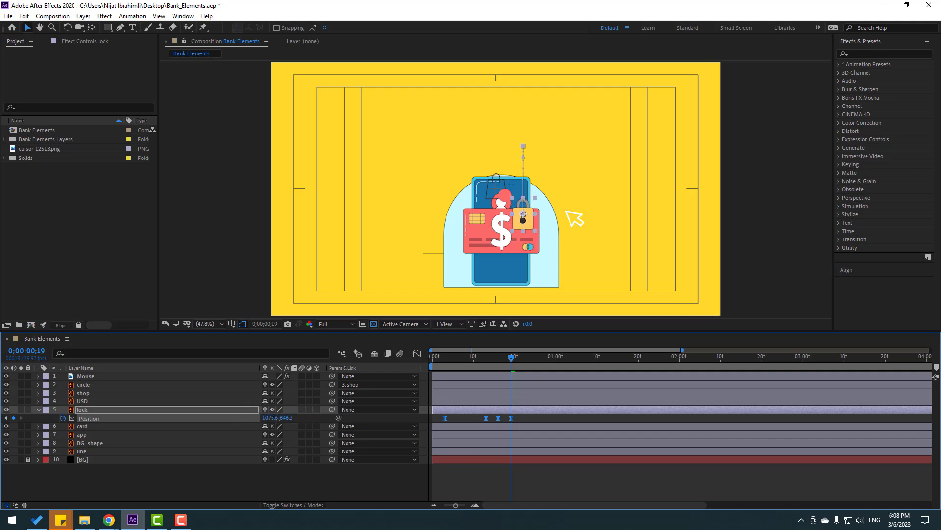
Reselect all of the lock's position keyframes, shift it to 1124.6, 636.3 at the card's corner, and preview the result
key(F2)
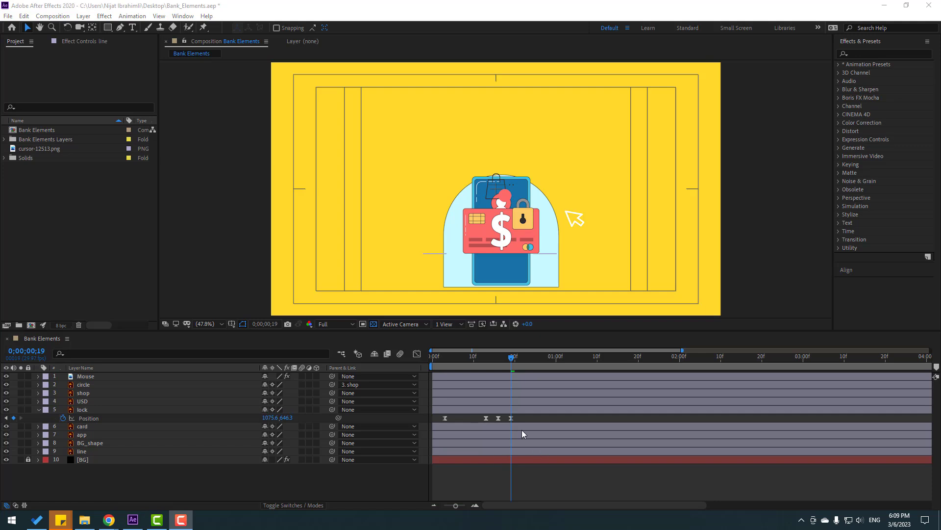
drag(522, 416, 427, 428)
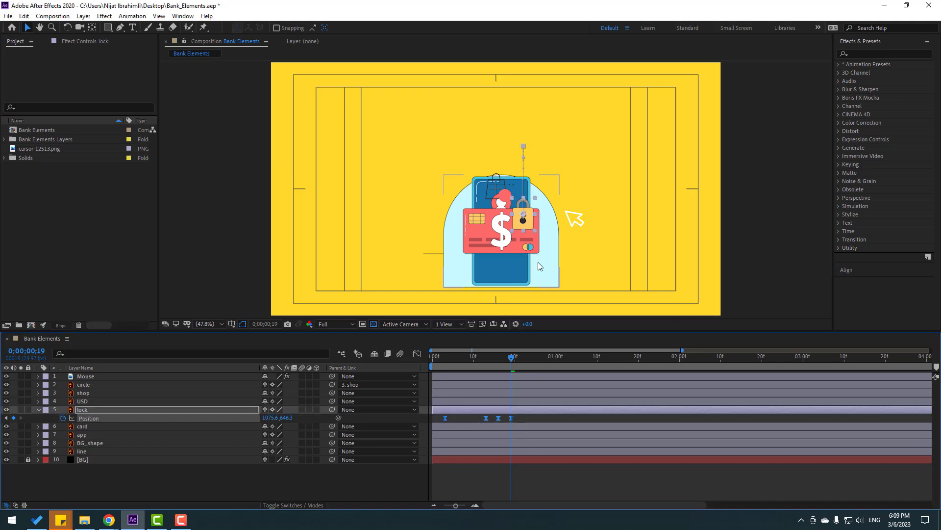
key(slash)
drag(549, 266, 490, 241)
scroll(518, 236, down, 2)
key(space)
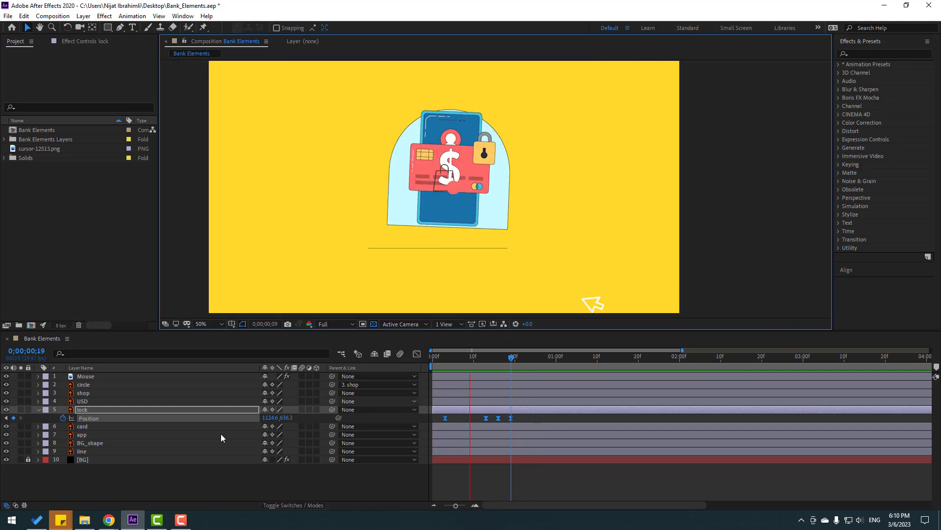
click(38, 410)
Select all of the app layer's position keyframes at 0;00;00;19 and shift the phone to position 855.6, 583.3
click(84, 426)
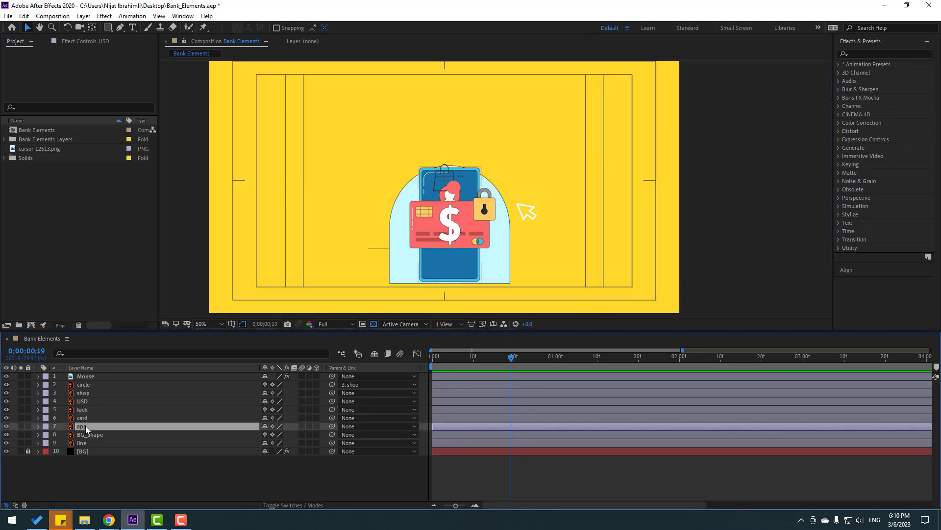
key(p)
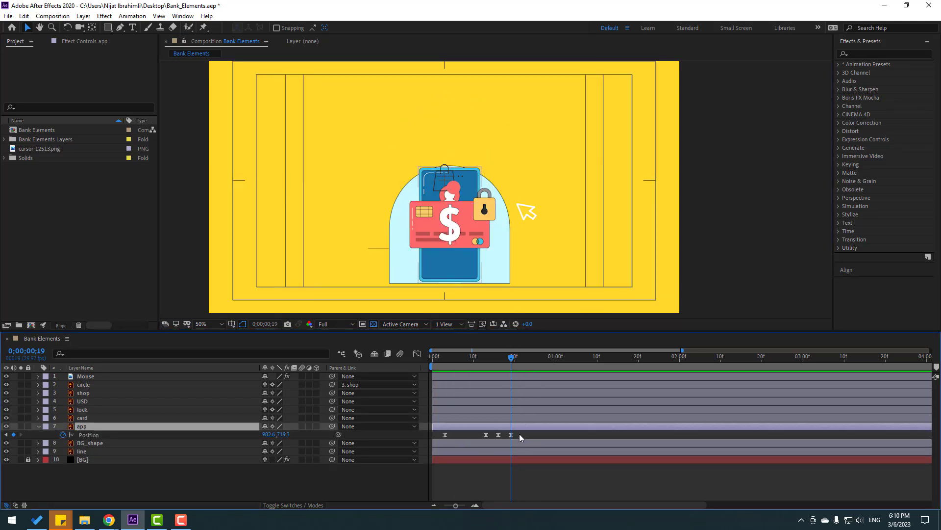
drag(519, 433, 433, 442)
key(period)
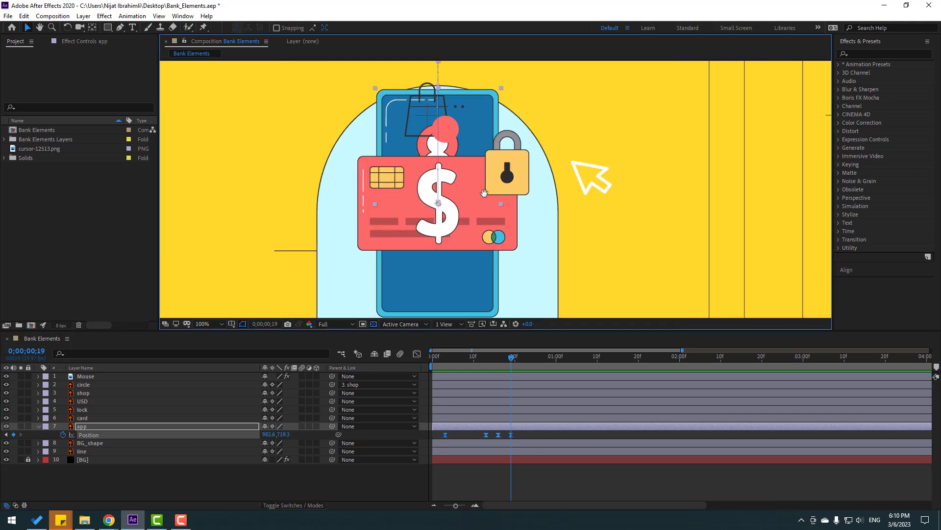
drag(274, 435, 212, 438)
scroll(483, 176, up, 4)
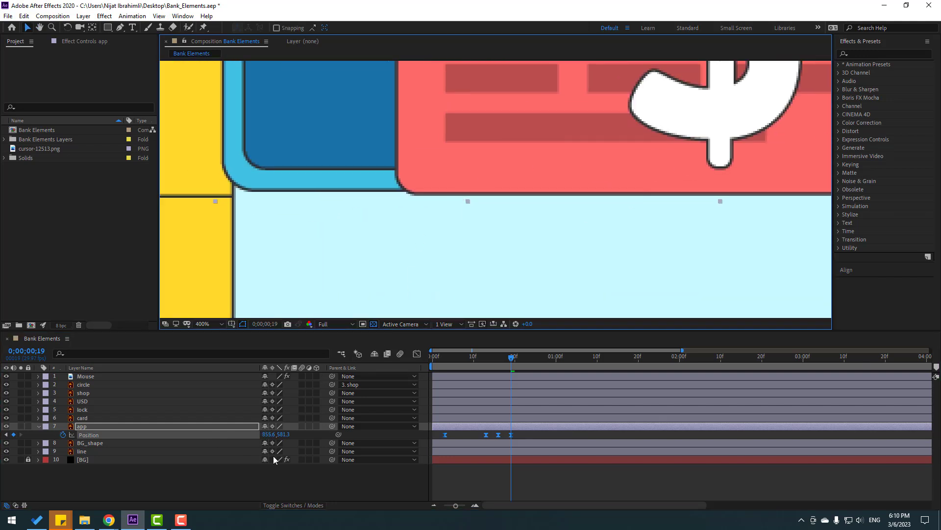
drag(284, 434, 286, 435)
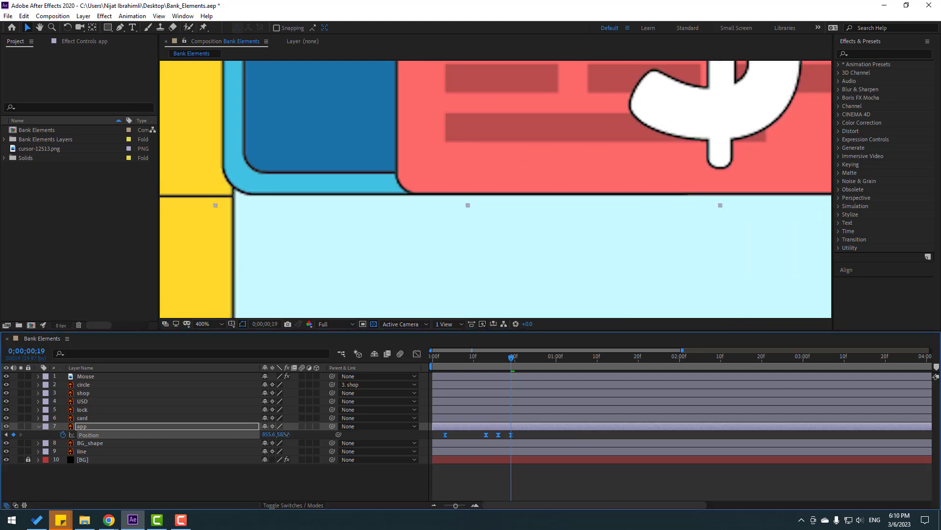
scroll(609, 204, down, 6)
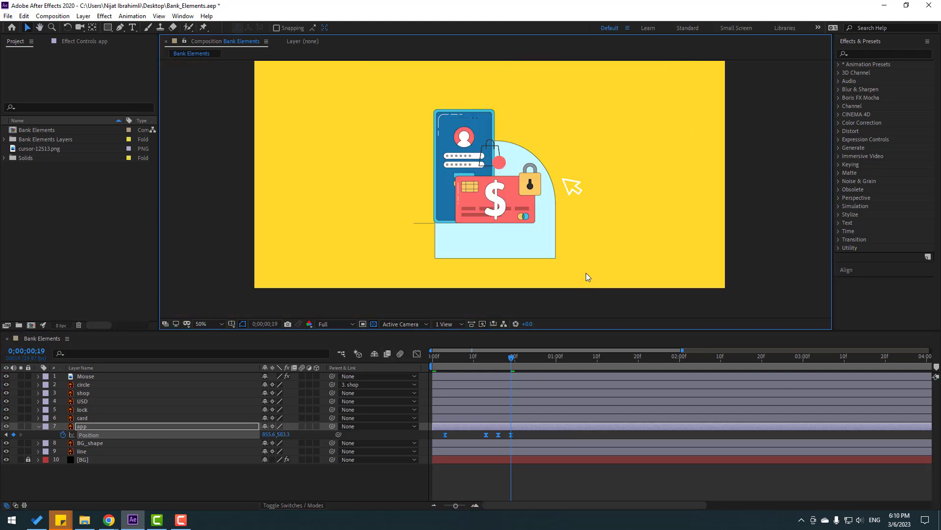
Preview the animation with the whole composition in view and collapse the app layer
key(space)
key(space)
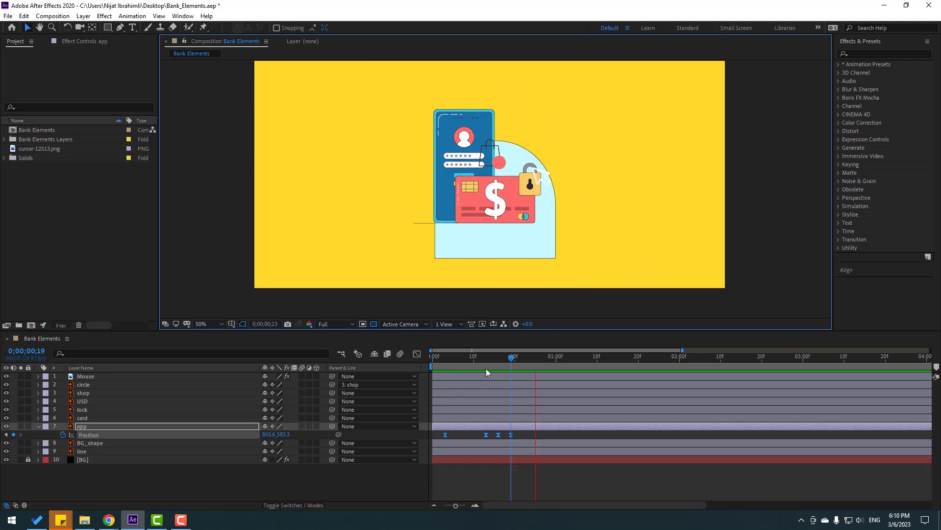
click(208, 323)
click(211, 361)
key(space)
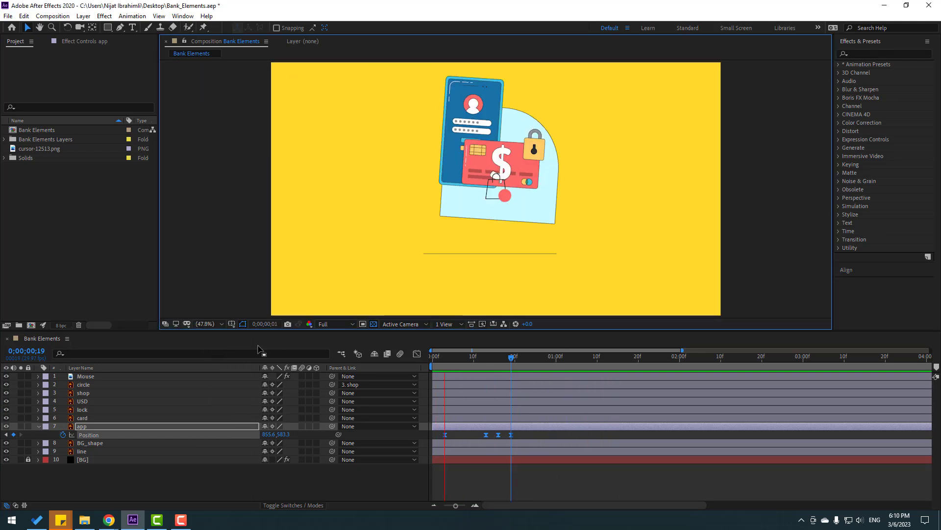
key(space)
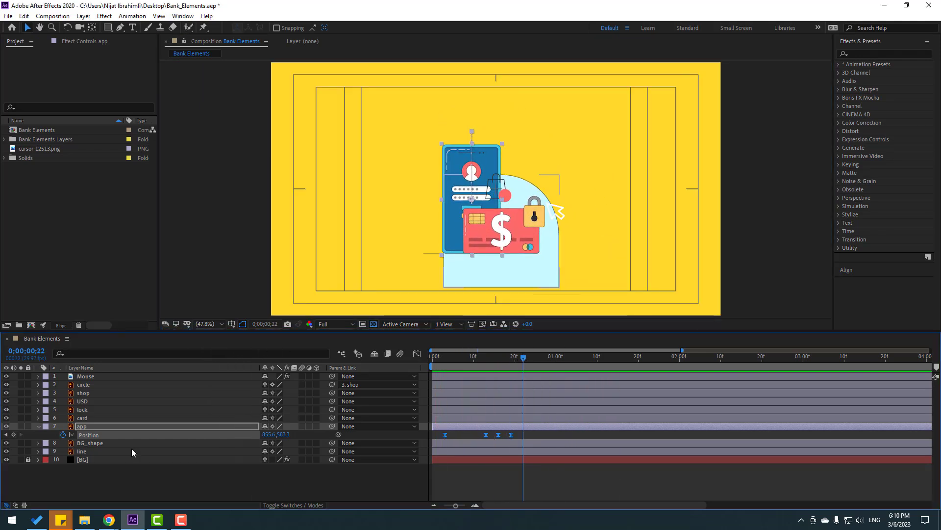
click(38, 427)
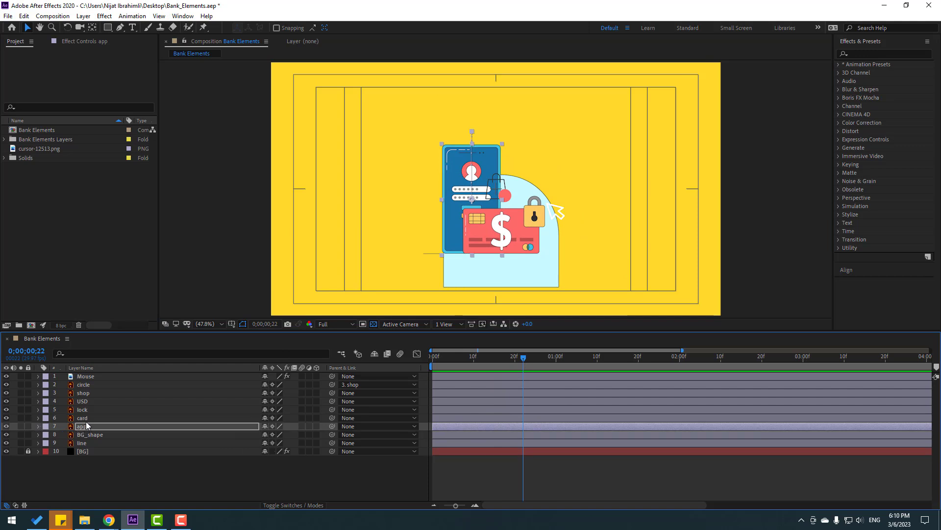
Select all of the BG_shape layer's position keyframes at 0;00;00;19 and shift the shape to position 994.6, 571.3
click(96, 435)
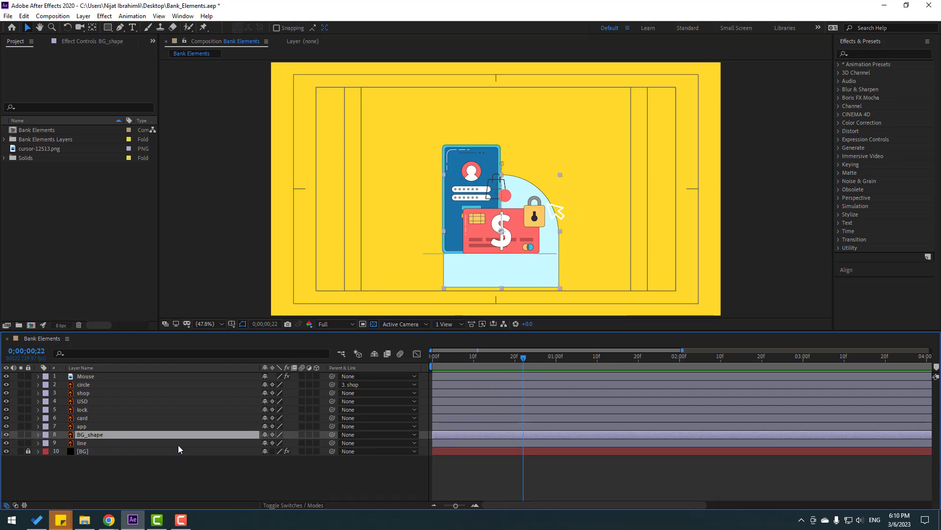
key(u)
drag(516, 358, 510, 360)
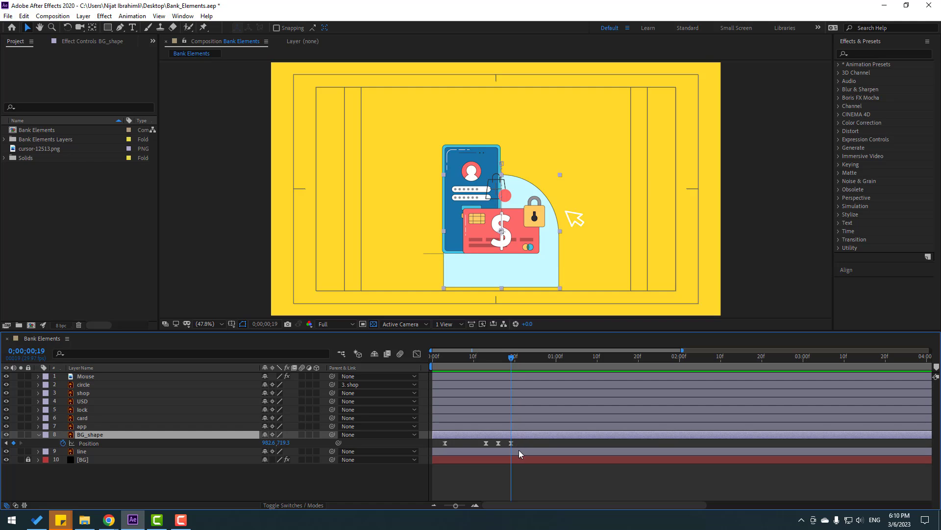
drag(521, 442, 434, 453)
mouse_move(283, 444)
mouse_down()
mouse_move(244, 451)
mouse_move(279, 442)
mouse_up()
scroll(566, 259, up, 3)
scroll(566, 259, up, 2)
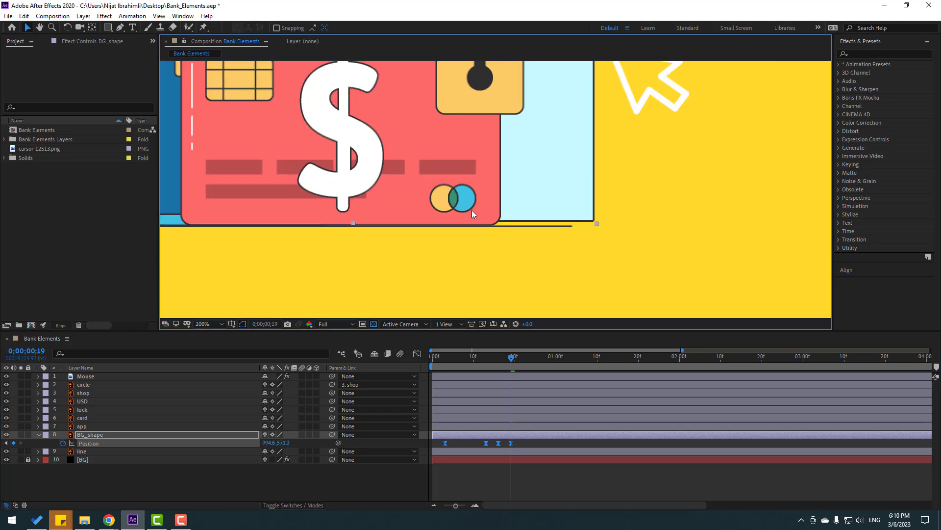
Nudge the BG_shape layer down to position 994.6, 575.3 so its base meets the line, and collapse the layer
key(Down)
key(Down)
key(Down)
key(Down)
key(Down)
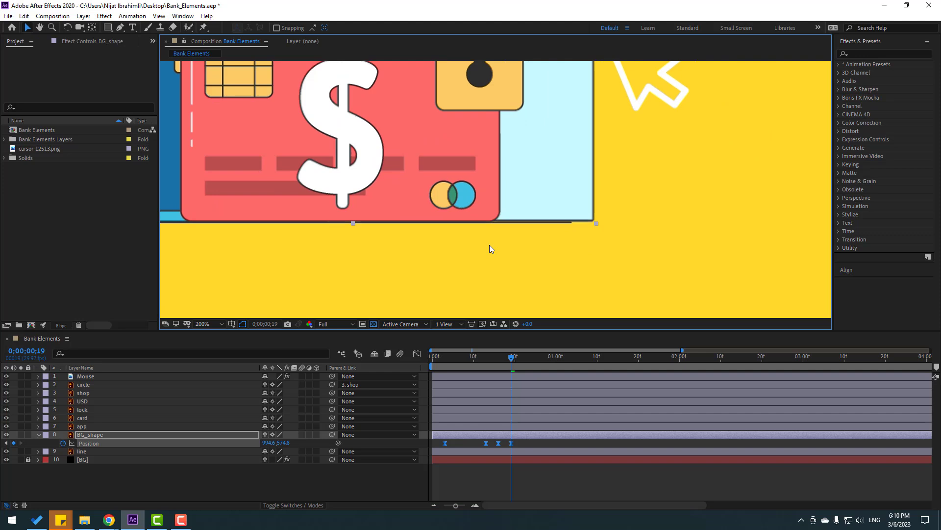
scroll(599, 212, down, 4)
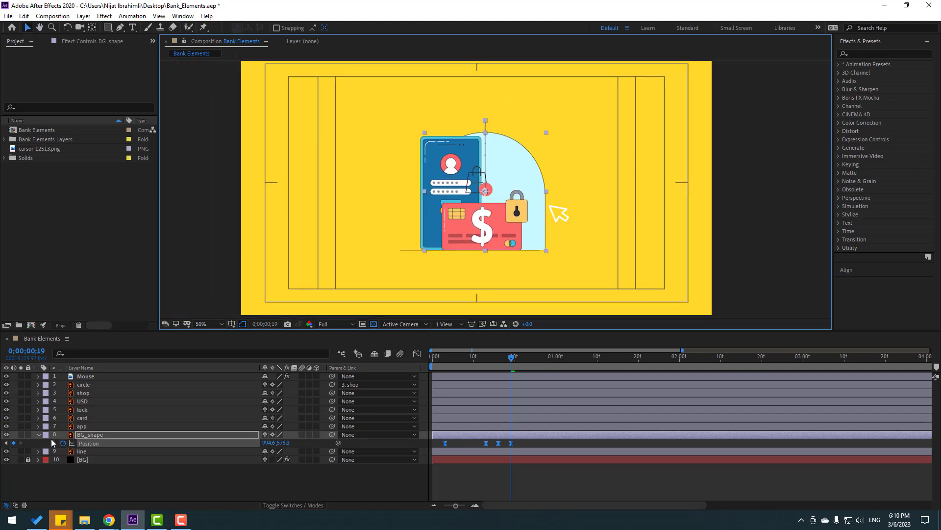
click(39, 435)
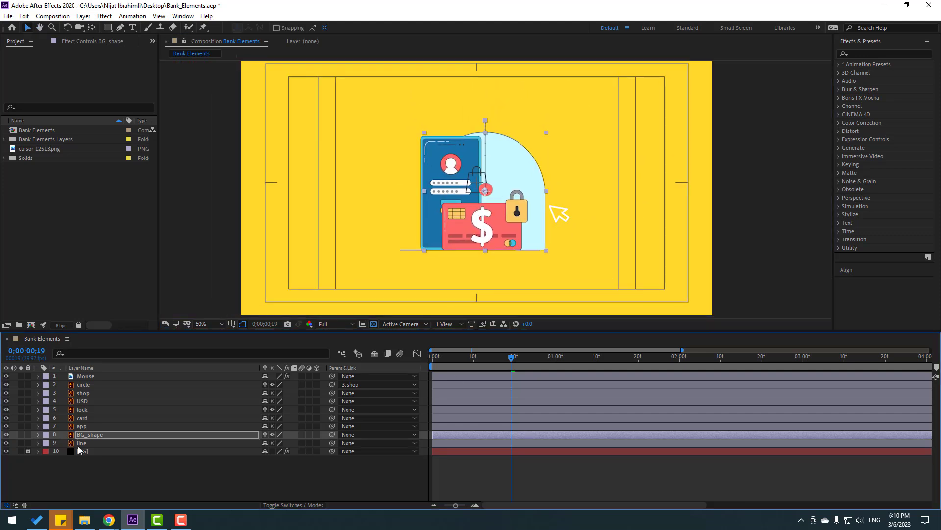
Select all of the USD layer's position keyframes, shift the dollar sign to 1054.6, 533.3 above the card, and preview the animation
click(89, 401)
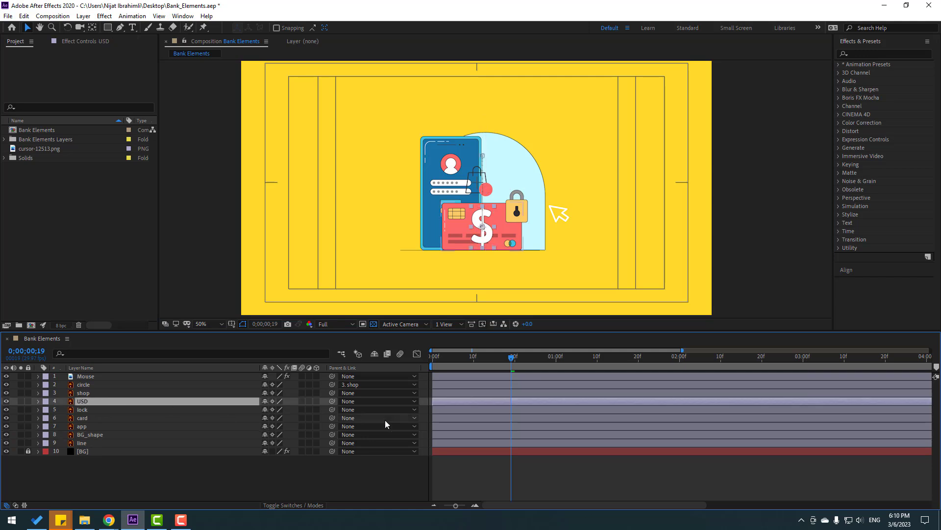
key(p)
drag(525, 410, 427, 431)
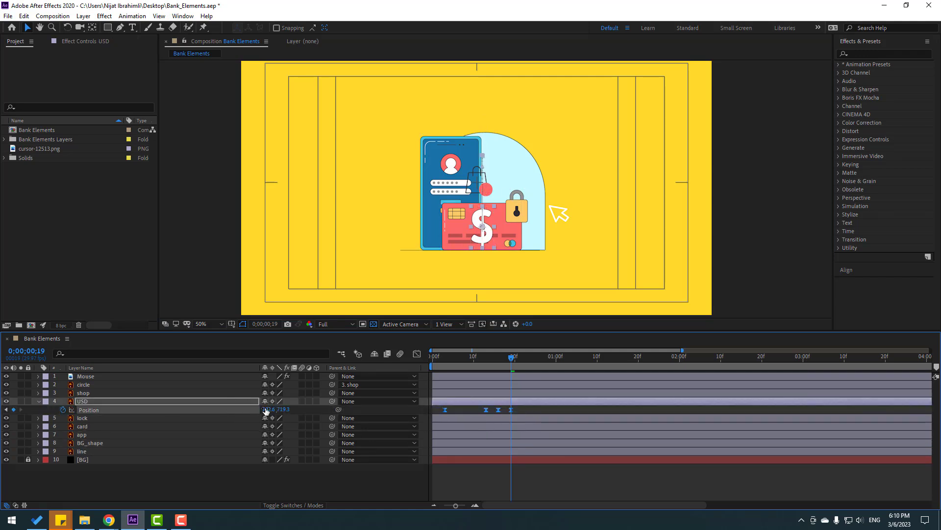
drag(266, 410, 194, 419)
key(space)
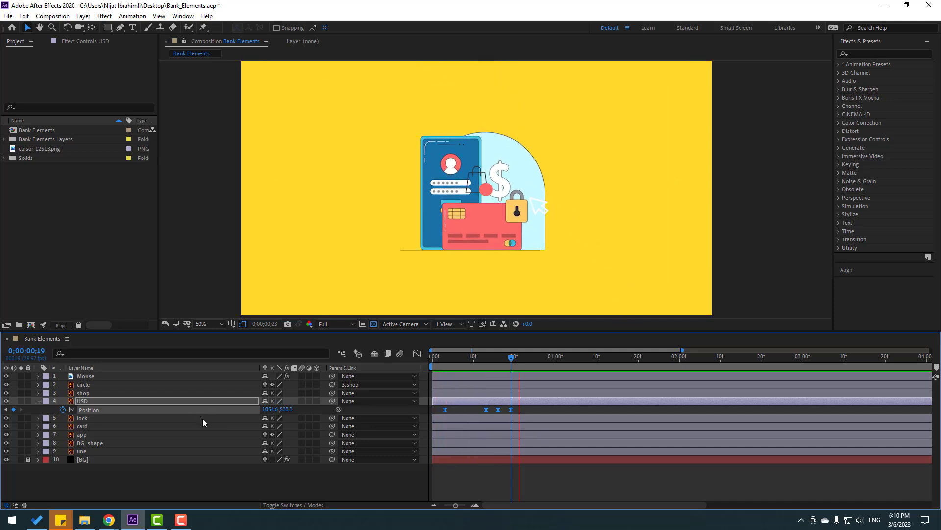
key(space)
click(107, 457)
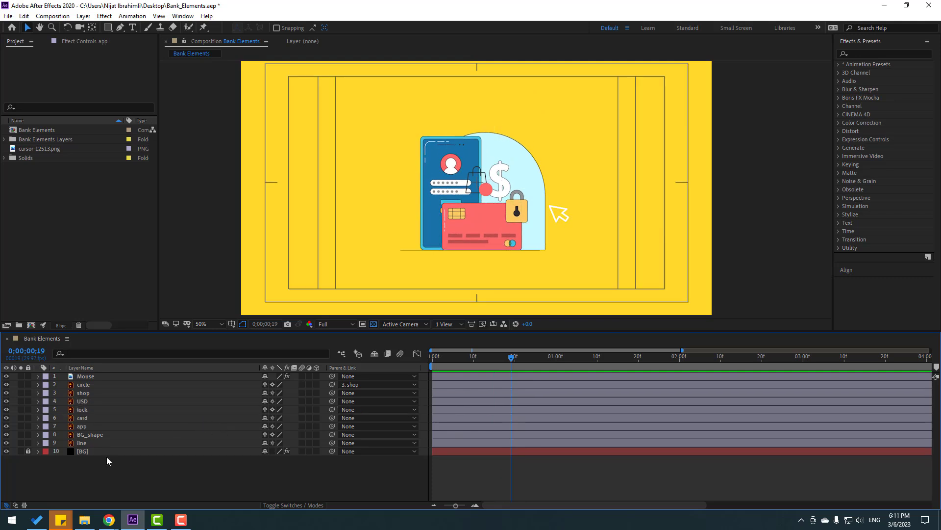
Select the USD, lock, card, app and BG_shape layers and delay their start together to about 0;00;01;16 on the timeline
drag(86, 402, 115, 436)
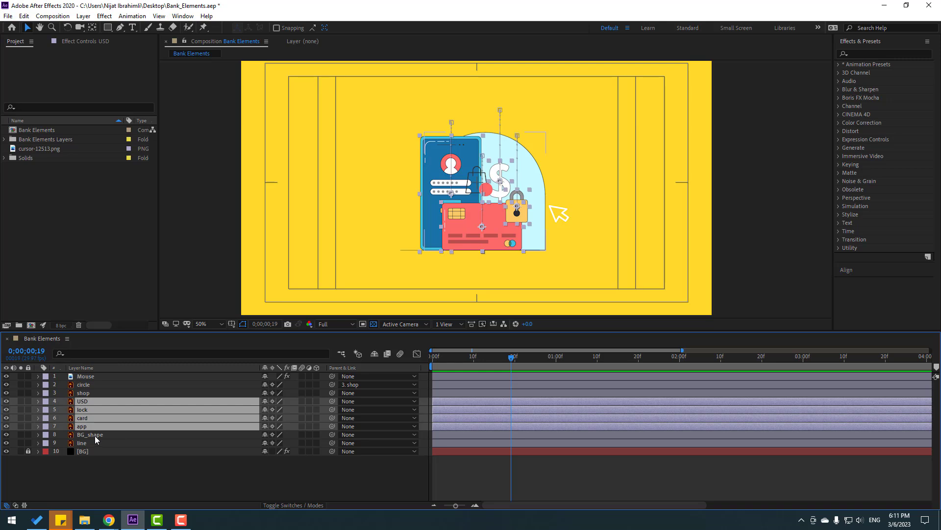
shift+click(95, 435)
drag(481, 400, 634, 402)
drag(515, 360, 572, 361)
key(minus)
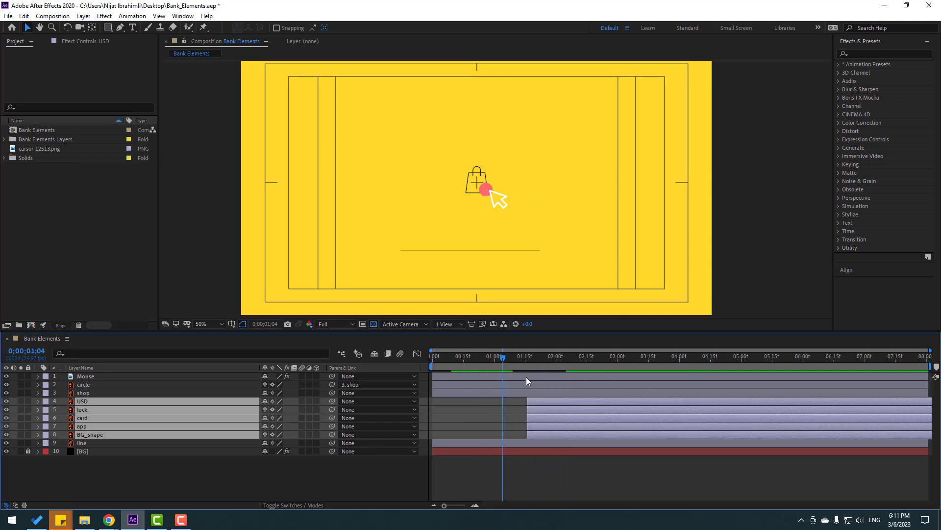
Start the card layer at about 0;00;01;25 and the app layer at about 0;00;01;29 on the timeline
drag(521, 358, 549, 361)
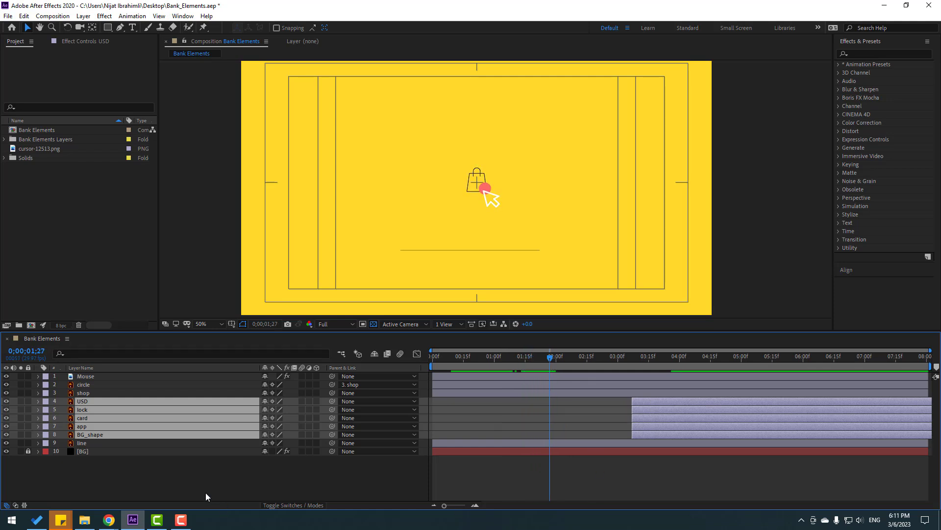
click(165, 460)
click(86, 419)
drag(634, 419, 561, 421)
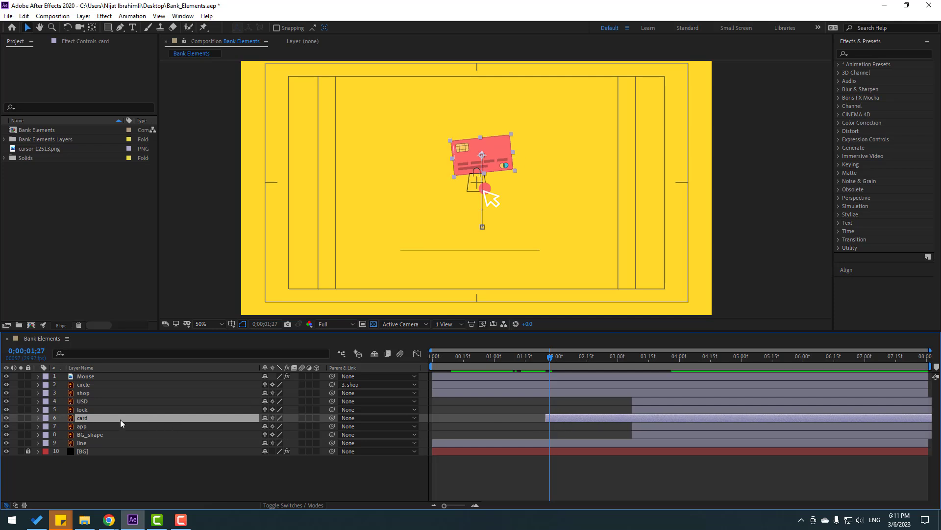
key(ctrl+Down)
drag(640, 430, 561, 429)
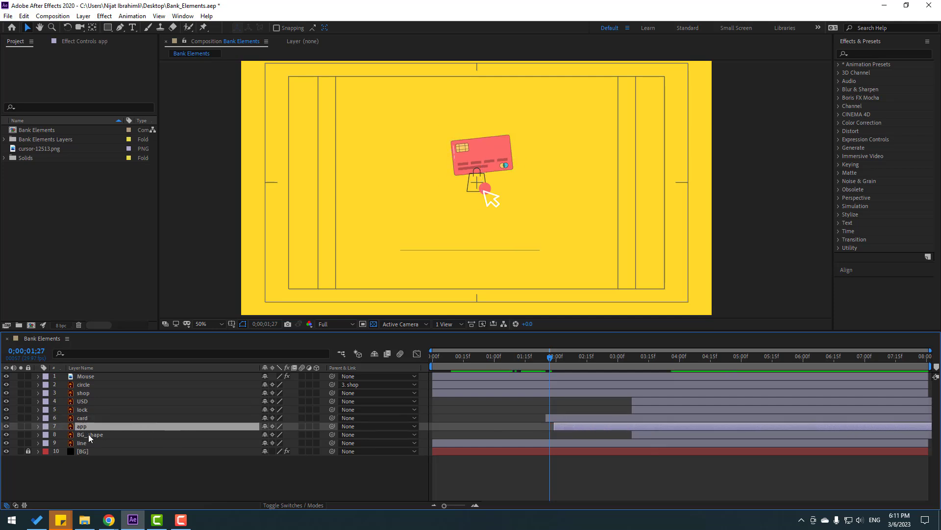
Start the lock layer at about 0;00;01;29 and the USD and BG_shape layers at about 0;00;02;02
click(86, 411)
drag(638, 407, 560, 410)
drag(650, 402, 579, 404)
drag(636, 434, 565, 435)
Set the work area's start to about 0;00;01;20 and preview the staggered entrance of the elements
drag(431, 367, 533, 367)
key(space)
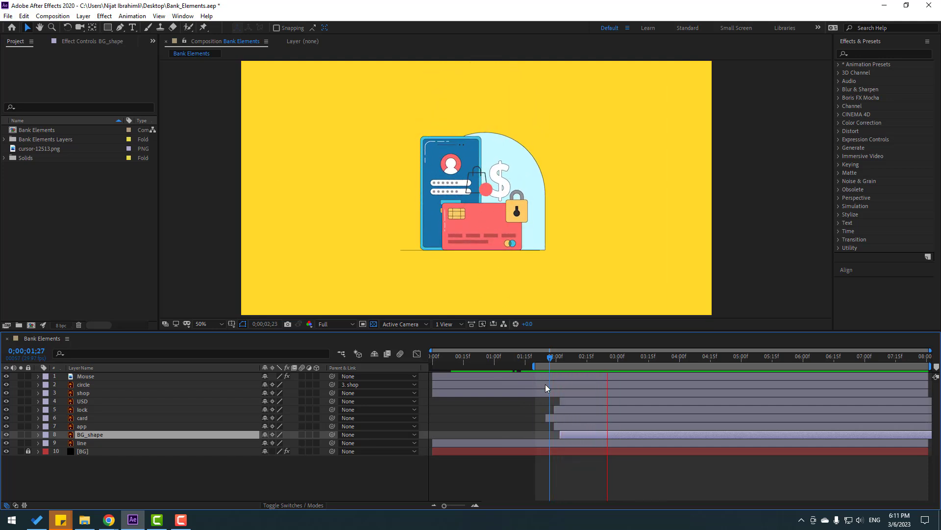
key(space)
Keyframe the shop layer's scale to 0% at 0;00;02;07 and preview the bag disappearing
drag(563, 358, 546, 364)
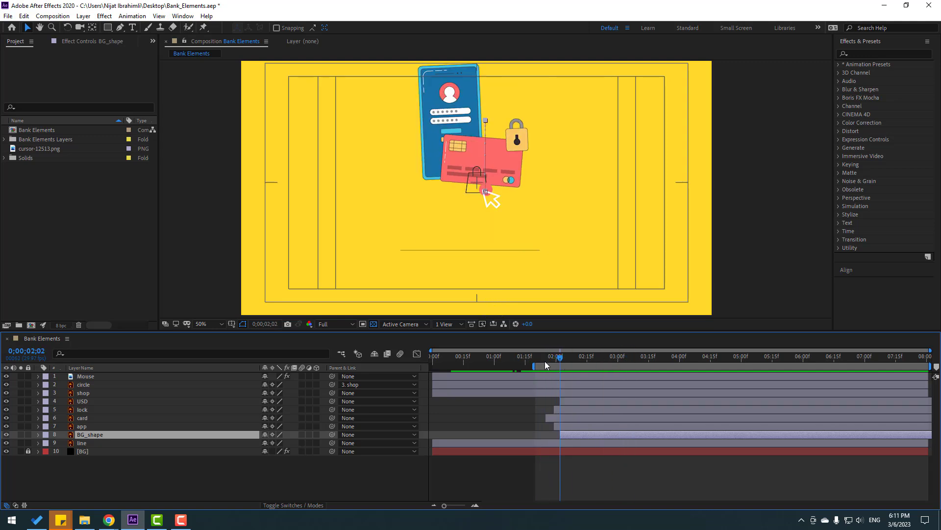
click(87, 394)
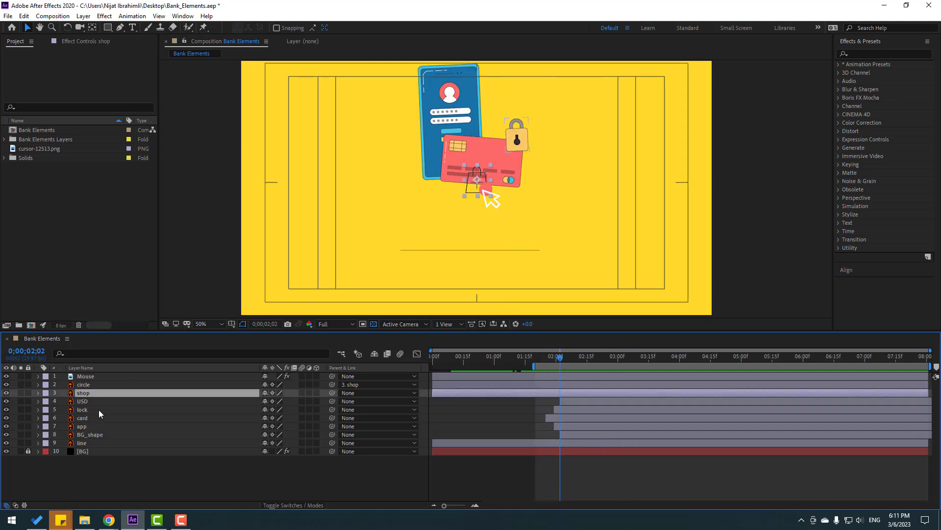
key(s)
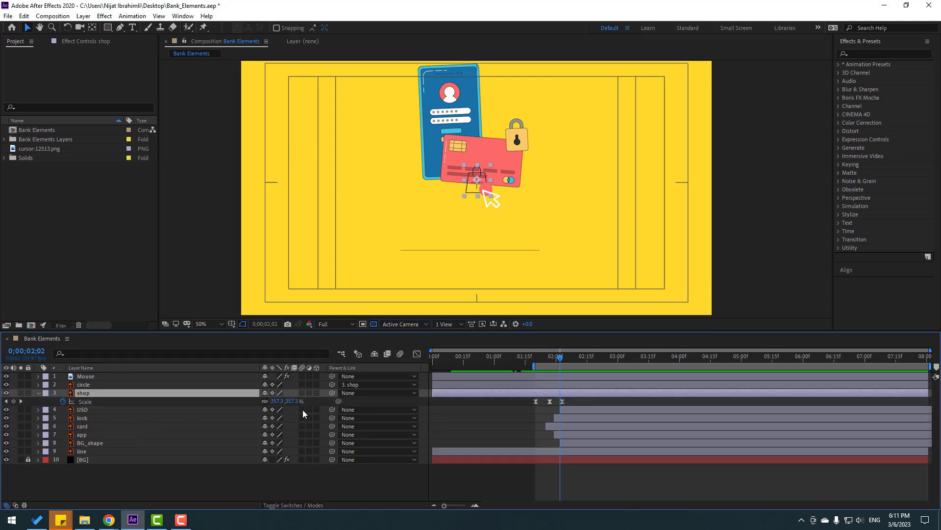
key(equal)
key(Page_Down)
key(Page_Down)
key(Page_Down)
key(Page_Down)
key(Page_Down)
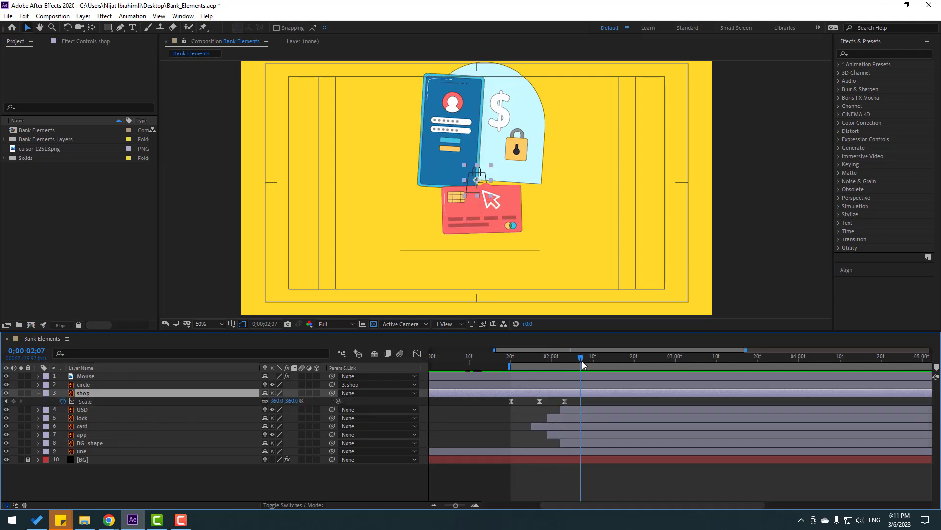
click(277, 401)
text(0)
key(Return)
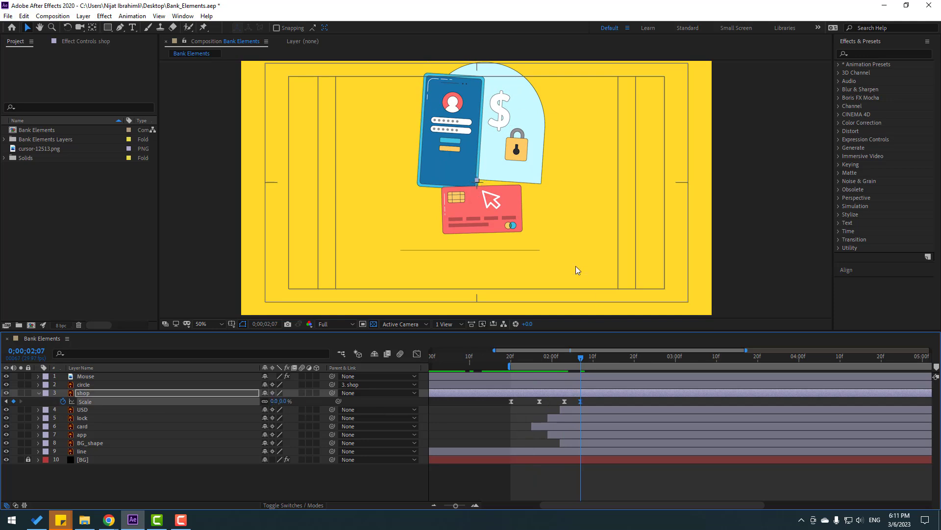
scroll(576, 284, down, 2)
scroll(581, 307, up, 2)
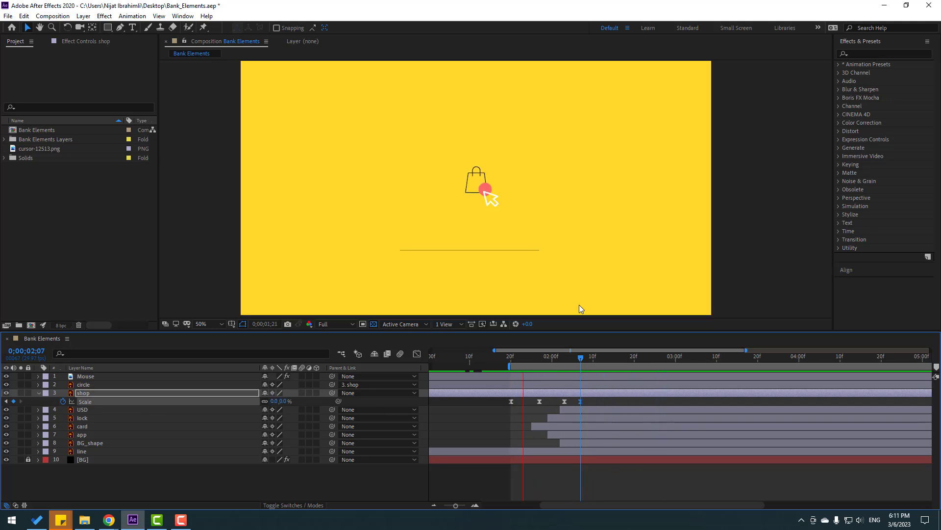
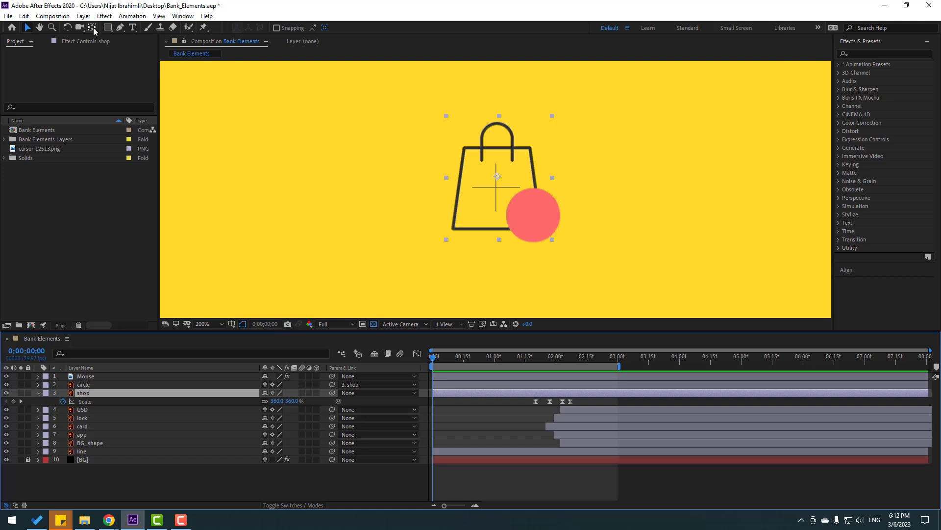
Move the shop layer's anchor point up to the top of the bag's handle
click(93, 28)
drag(497, 177, 499, 129)
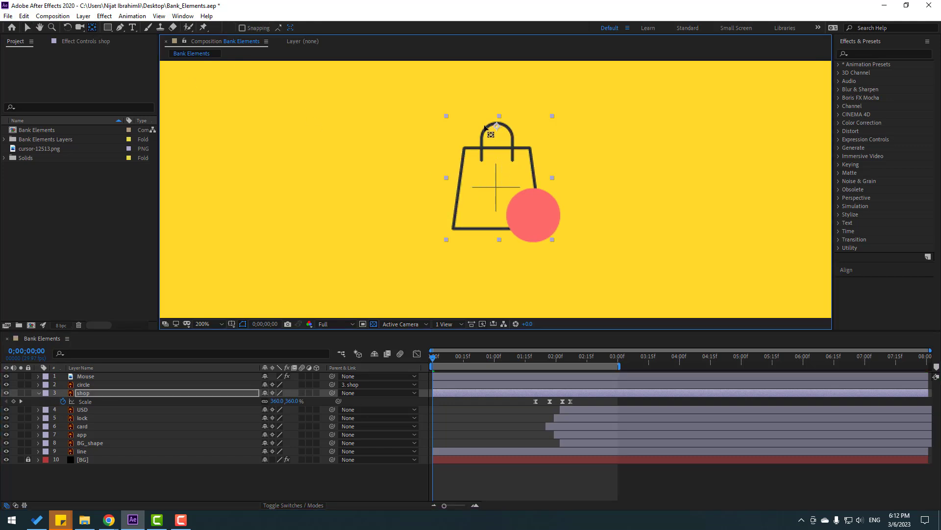
click(28, 27)
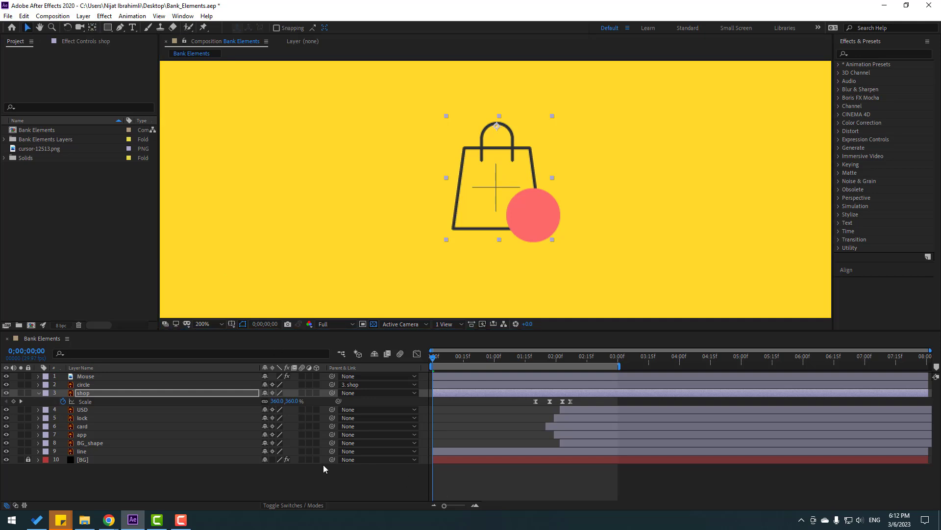
Place a 360% scale keyframe for the shop layer at 0;00;00;10 and set its scale to 0% at 0;00;00;00
click(13, 401)
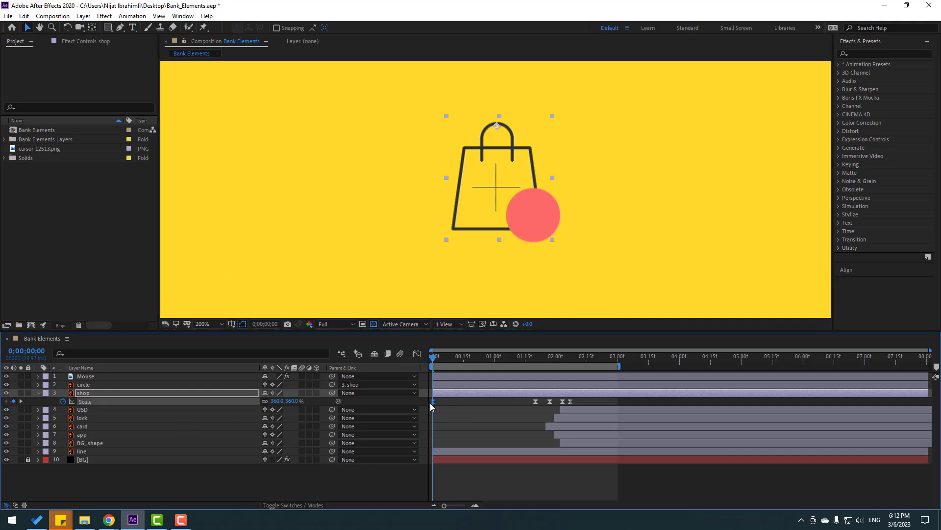
drag(434, 406, 454, 405)
click(276, 401)
text(0)
key(Return)
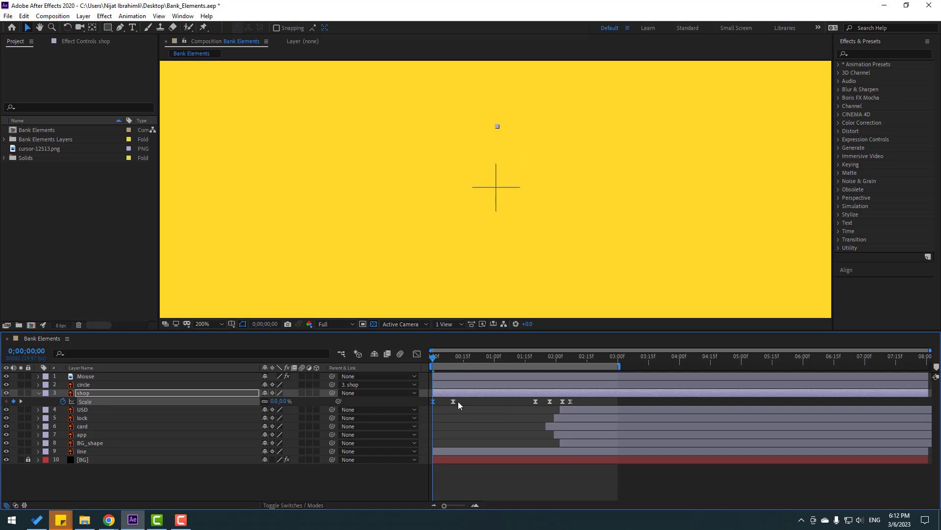
Reshape the speed curve of the shop layer's first scale-up so it peaks just before 0;00;00;10, and preview it
click(415, 353)
alt+scroll(448, 431, up, 2)
click(461, 447)
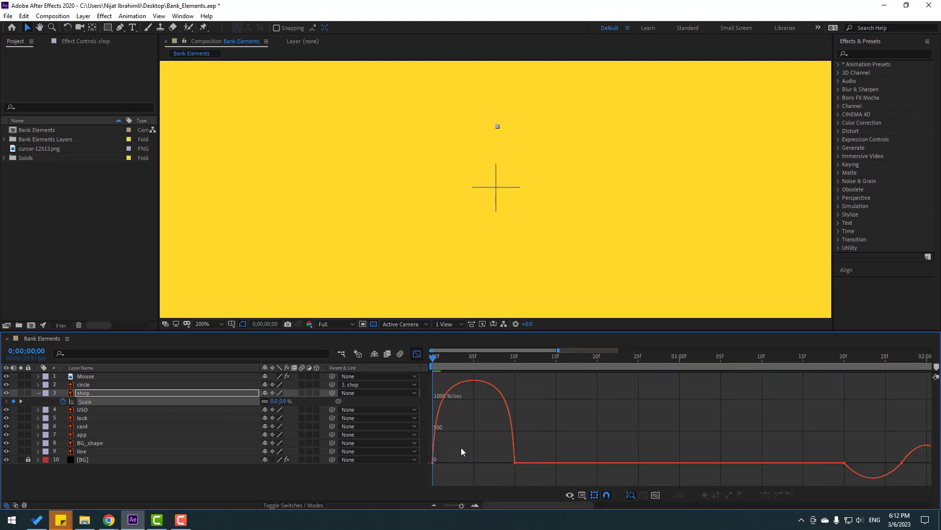
alt+scroll(472, 458, down, 4)
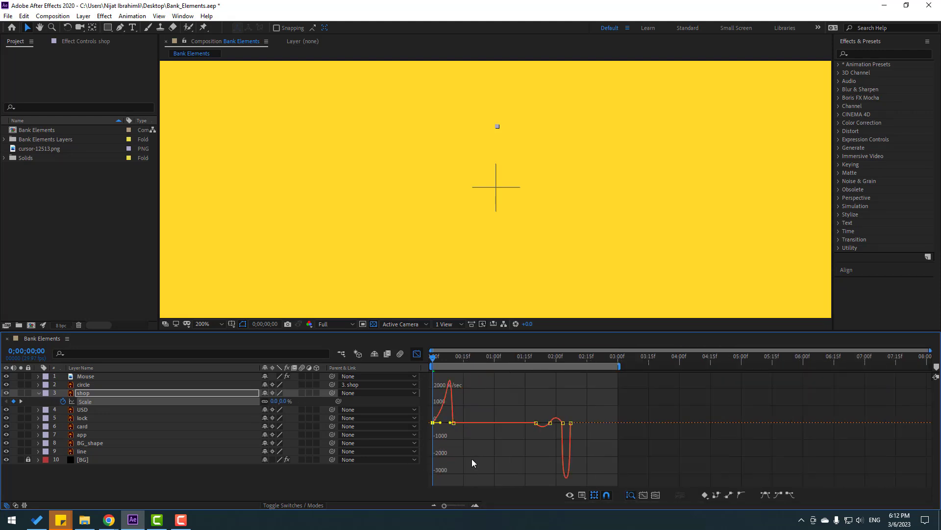
key(space)
key(space)
click(417, 354)
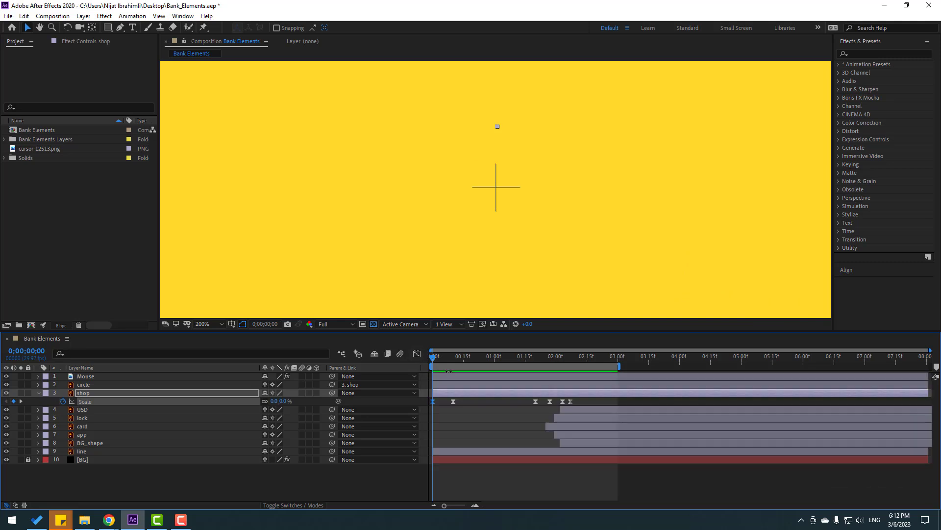
Advance six frames to 0;00;00;16 and keyframe the shop layer's scale at 340%
click(453, 358)
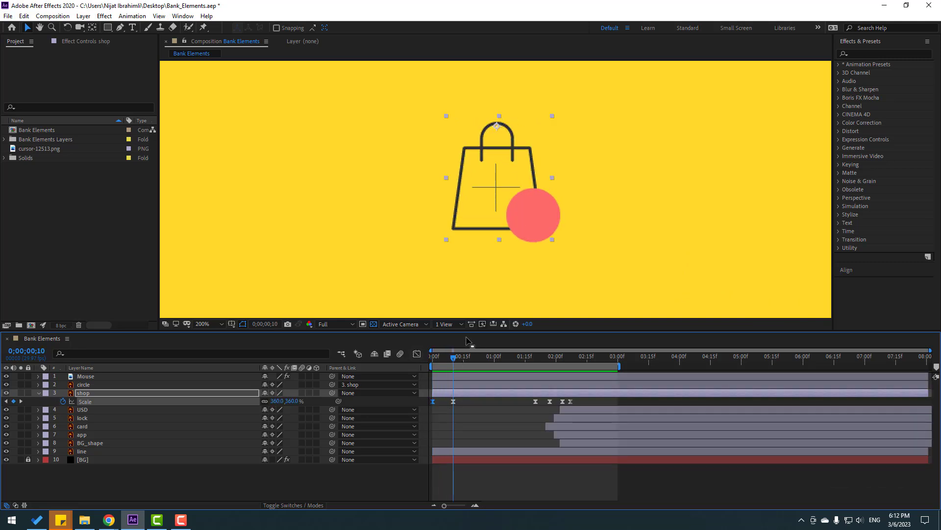
key(alt+shift+j)
text(+6)
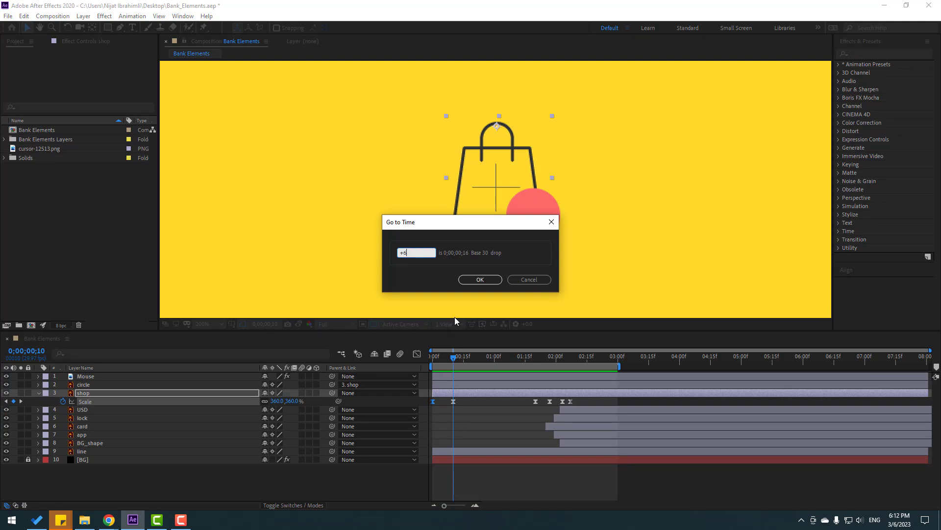
click(477, 278)
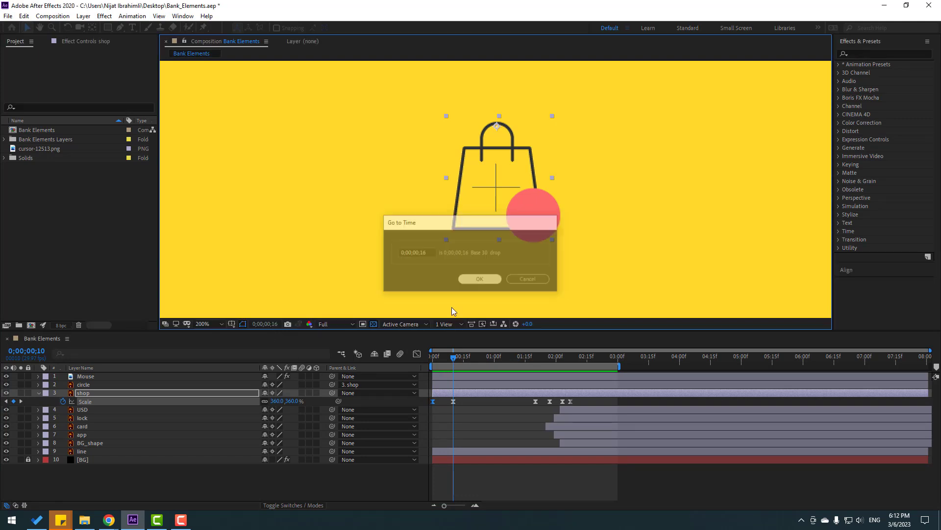
click(276, 401)
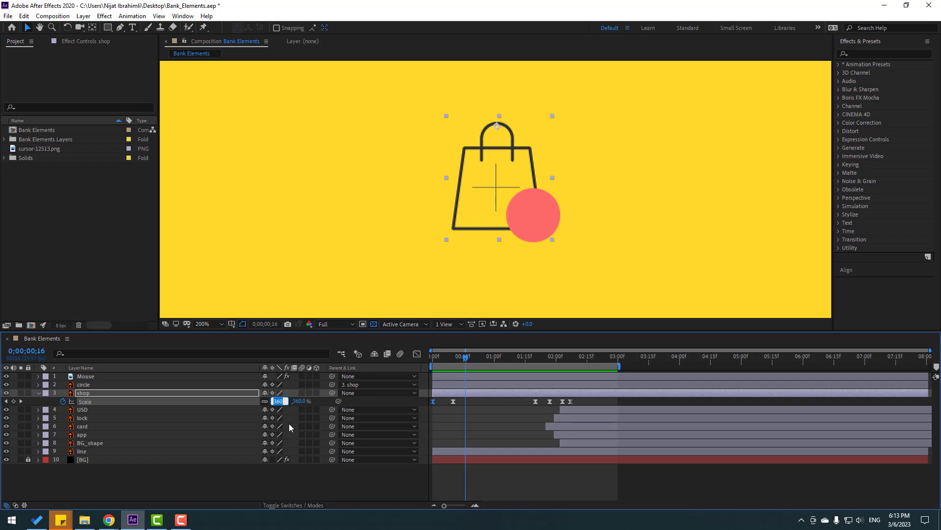
text(340)
key(Return)
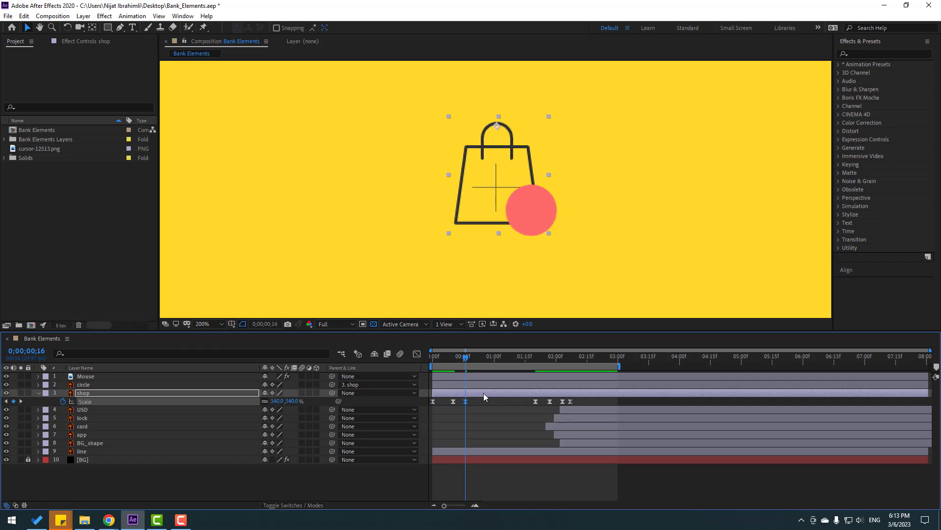
Keyframe the shop layer's scale at 360% at 0;00;00;21 and preview the bag's bounce
drag(464, 358, 475, 358)
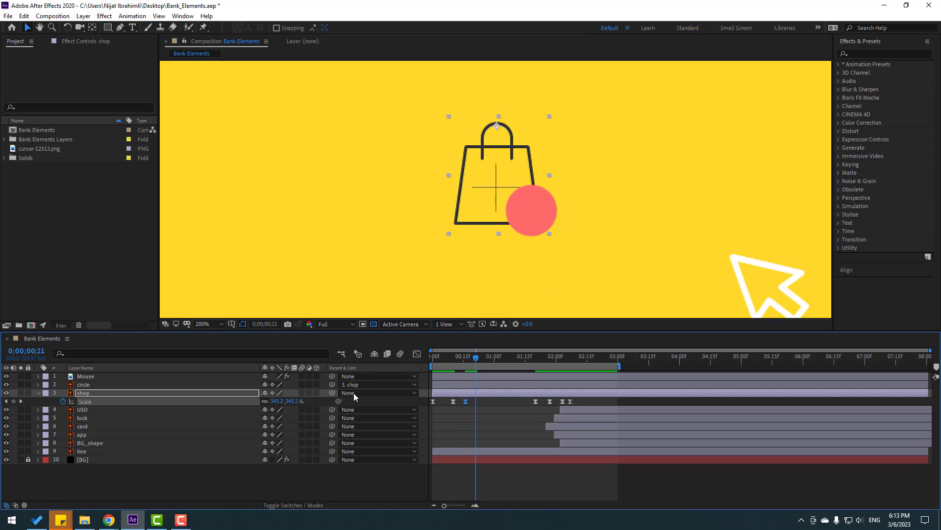
click(281, 401)
text(360)
key(Return)
key(space)
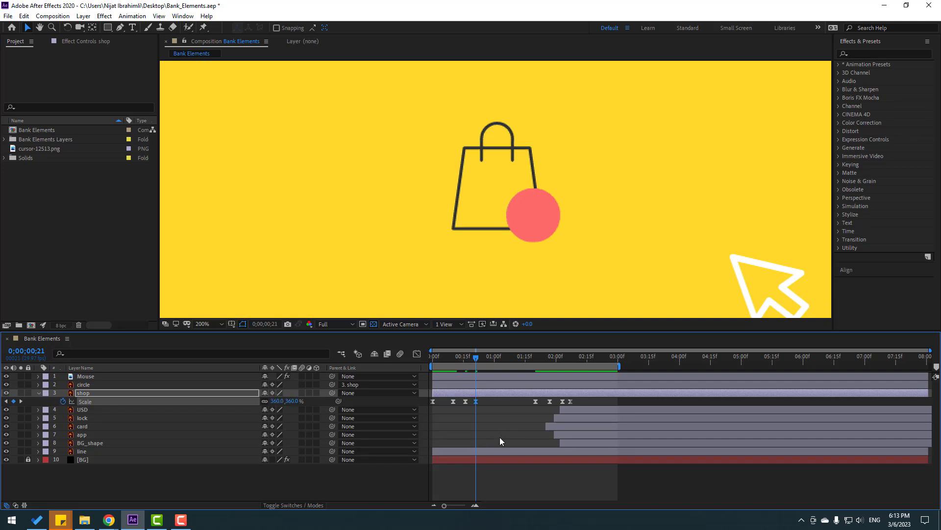
scroll(502, 213, down, 2)
key(space)
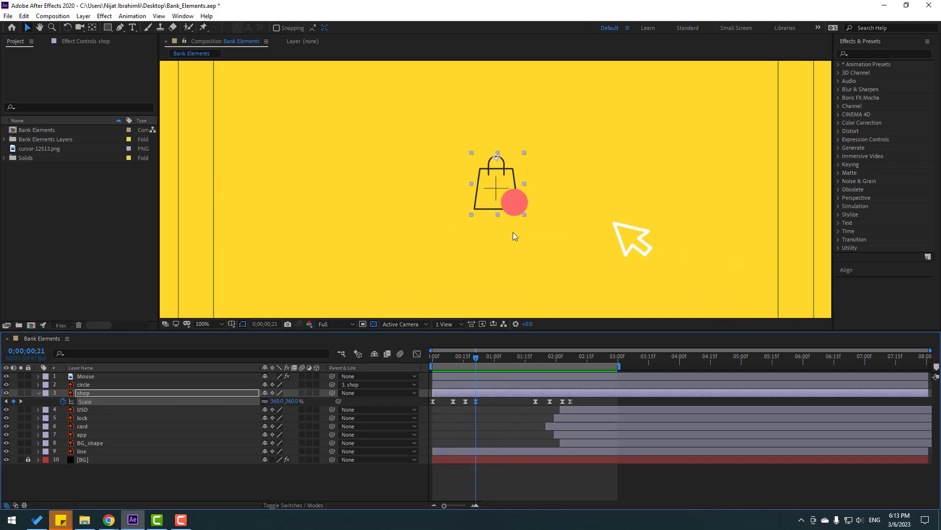
scroll(522, 240, up, 2)
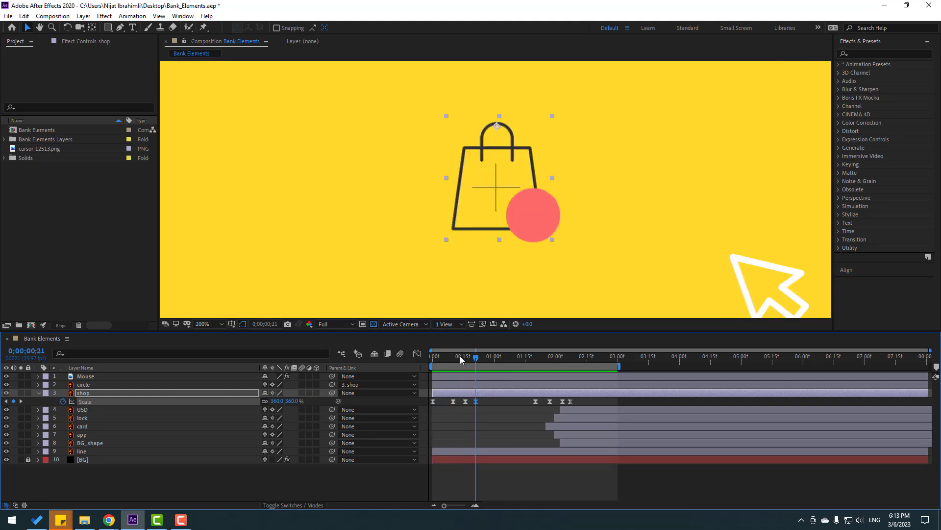
Reveal the shop layer's rotation and keyframe it at -30° at 0;00;00;00
click(433, 361)
click(88, 393)
key(shift+r)
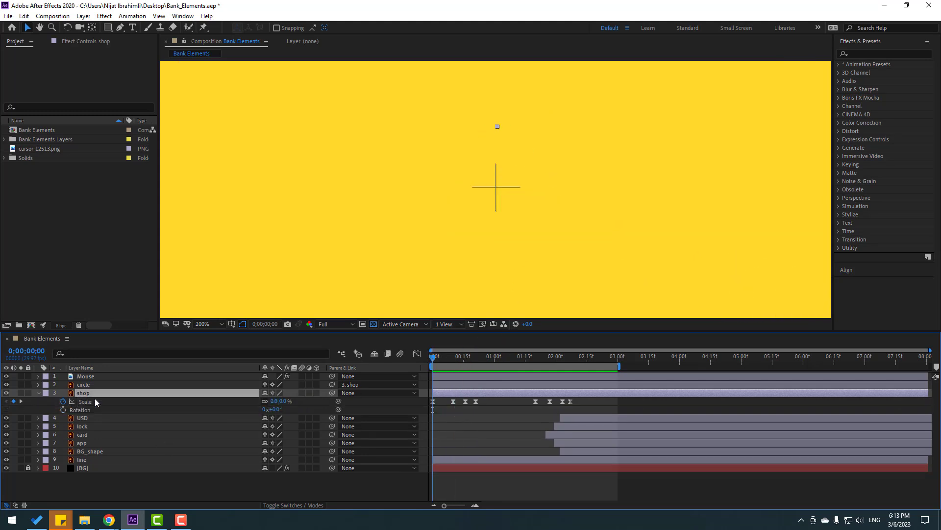
click(63, 409)
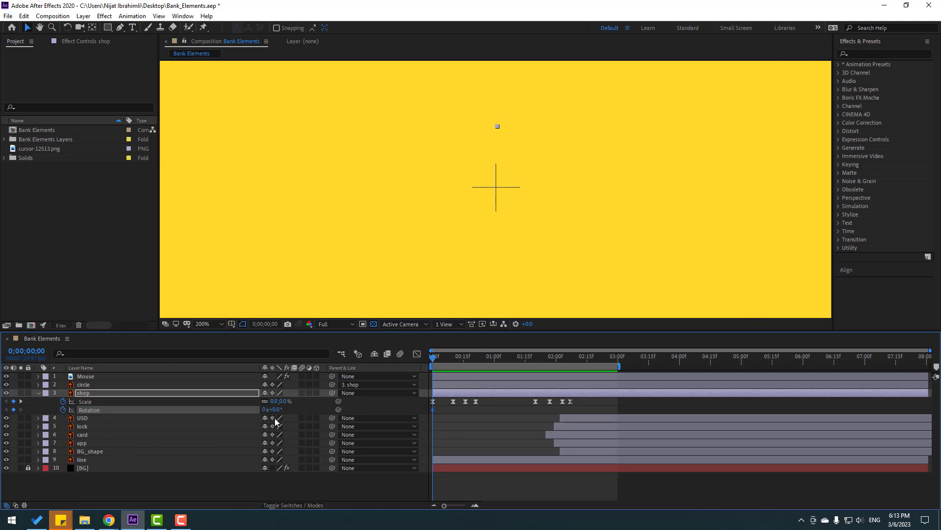
click(275, 410)
text(-30)
key(Return)
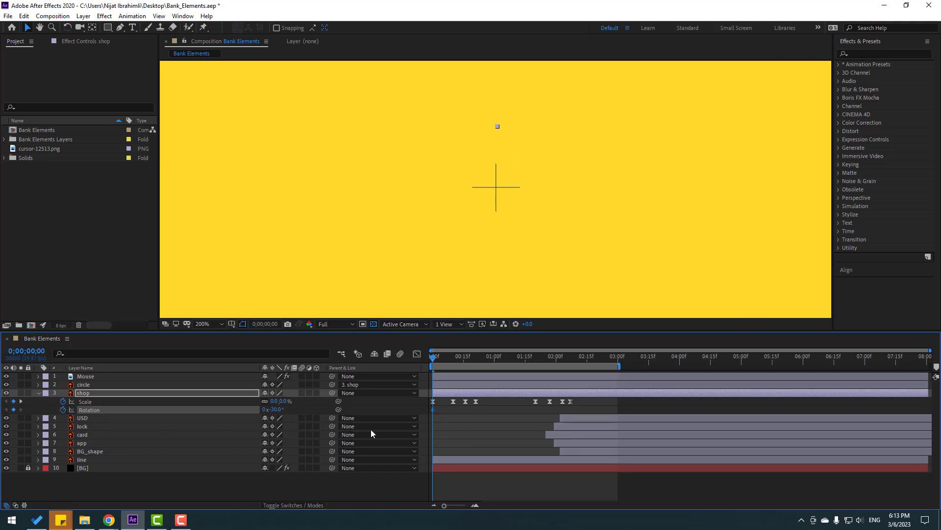
Keyframe the shop layer's rotation at 15° at 0;00;00;10 and at -7° at 0;00;00;16
drag(432, 358, 453, 358)
click(278, 410)
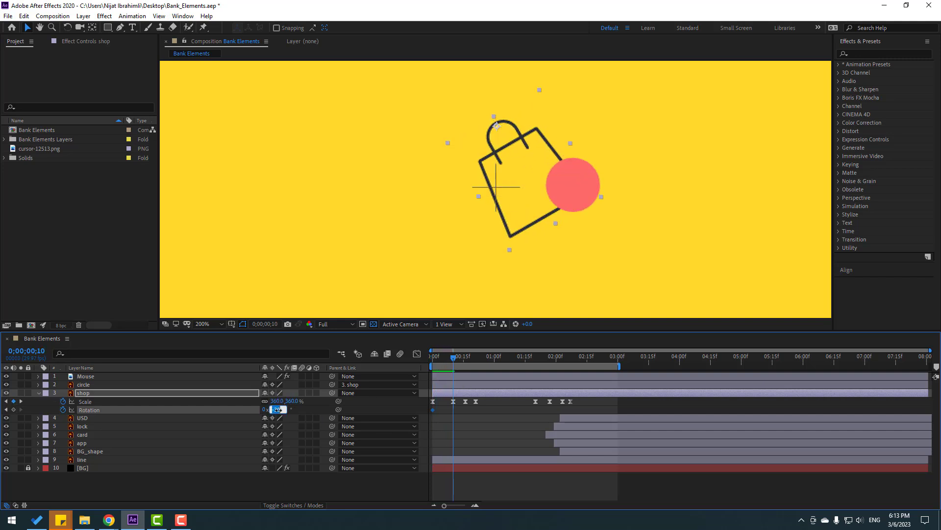
text(15)
key(Return)
drag(457, 358, 465, 358)
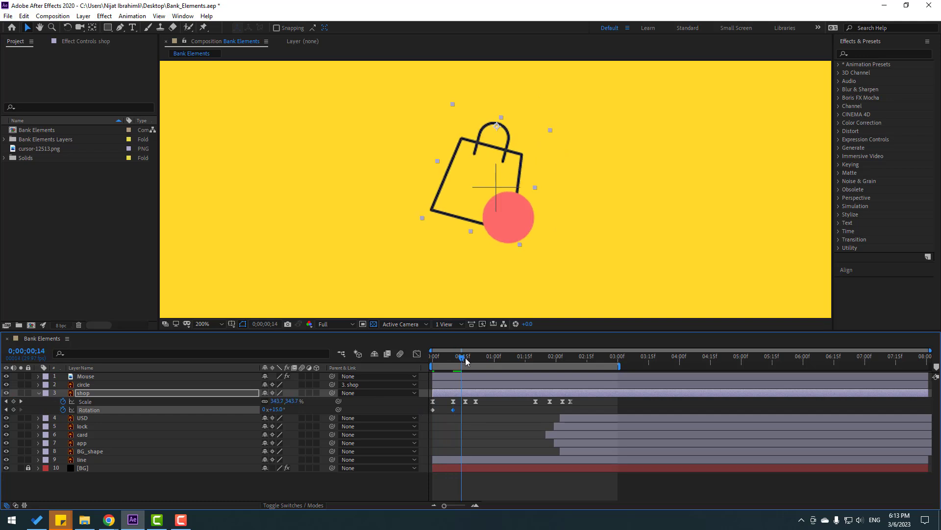
click(277, 410)
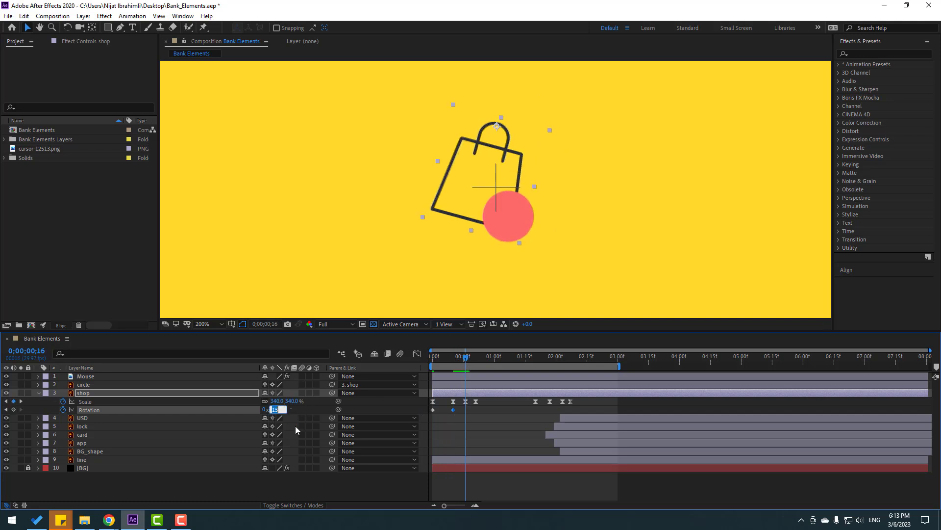
text(-7)
key(Return)
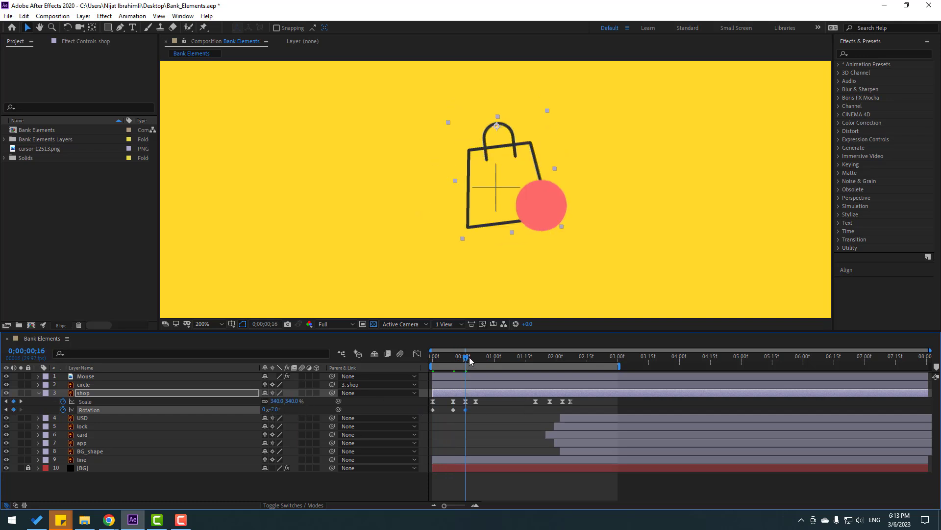
Keyframe the shop layer's rotation at 3° at 0;00;00;21 and at -1° at 0;00;00;24
drag(469, 361, 475, 361)
click(276, 410)
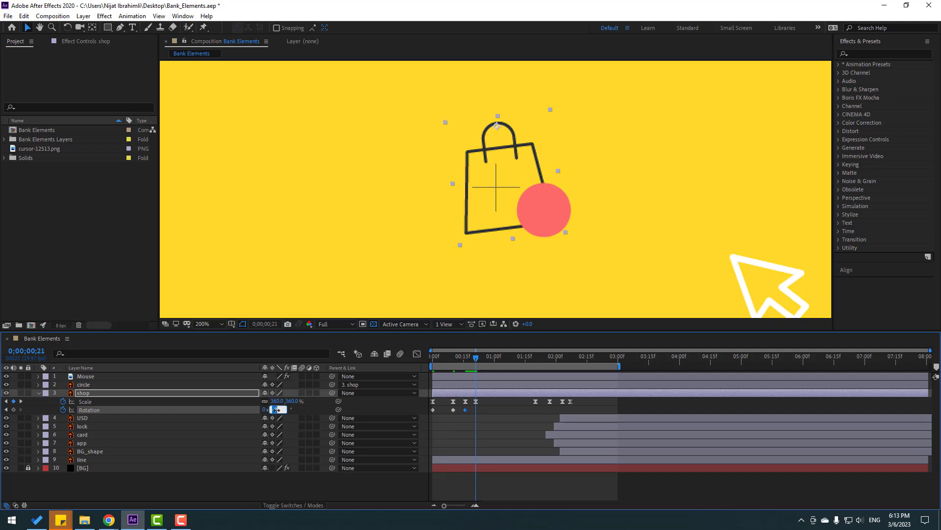
text(3)
key(Return)
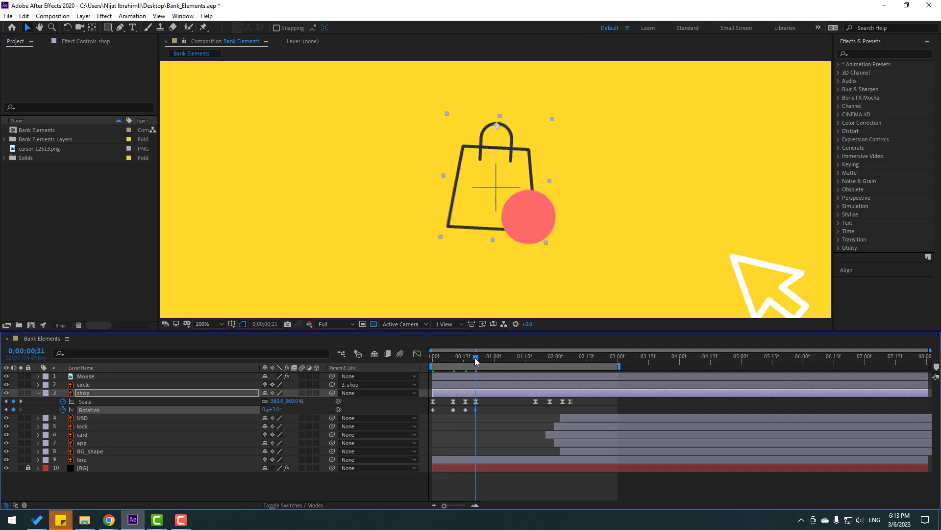
drag(476, 361, 482, 361)
click(276, 410)
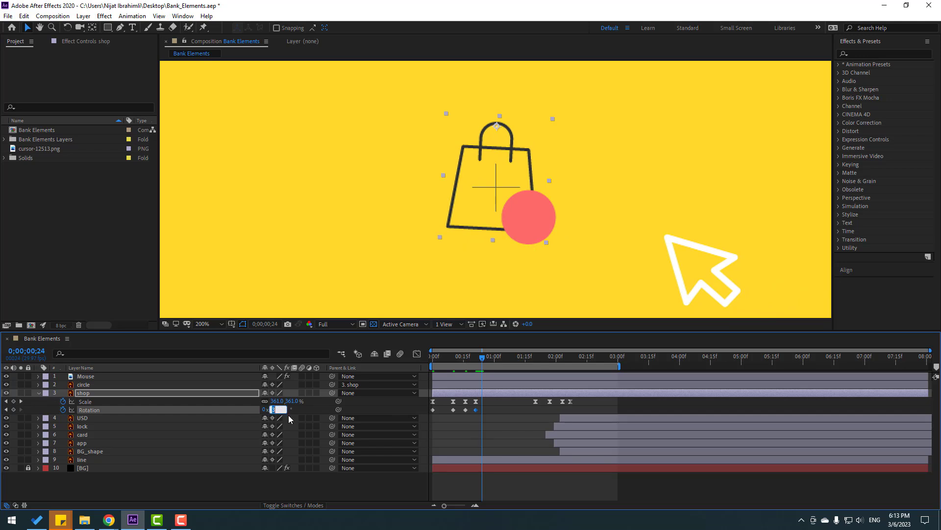
text(-1)
key(Return)
Keyframe the shop layer's rotation at 0° at 0;00;00;28 to settle the swing
drag(488, 363, 490, 363)
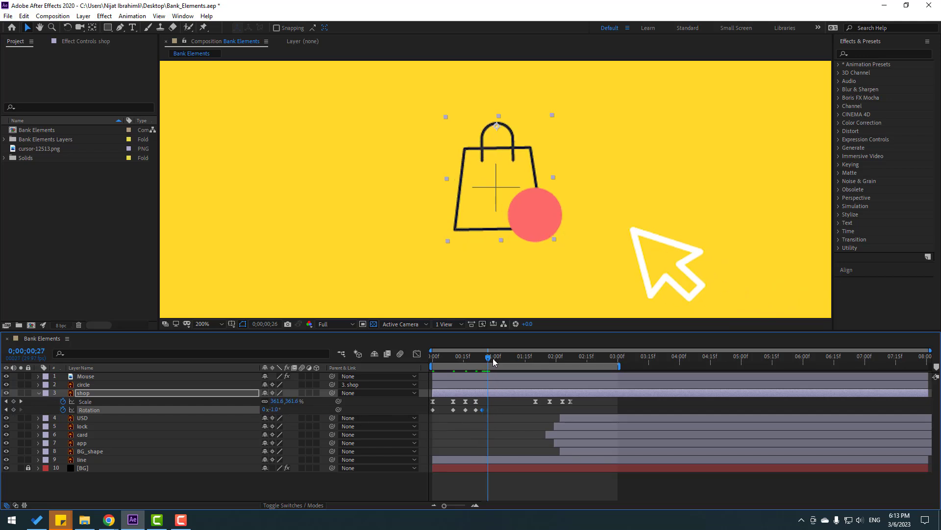
click(276, 410)
text(0)
key(Return)
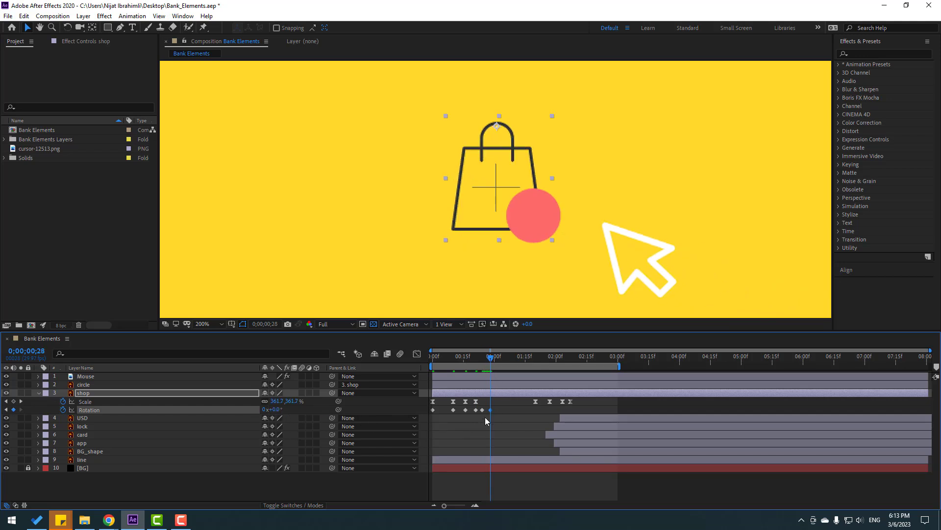
Apply Easy Ease to all of the shop layer's rotation keyframes
drag(497, 414, 430, 413)
right_click(433, 411)
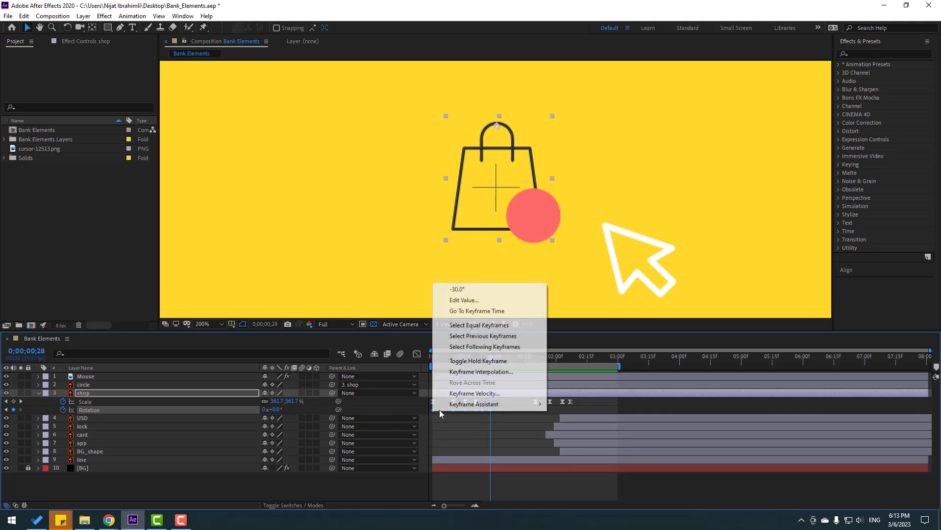
mouse_move(490, 395)
click(574, 437)
Fit the whole composition in the viewer and preview the bag's swinging entrance
key(comma)
key(space)
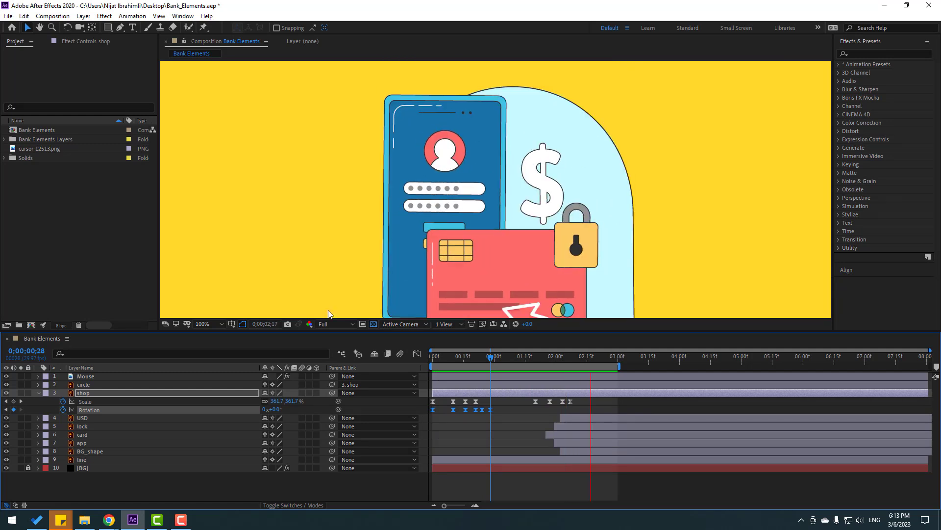
key(space)
click(210, 324)
click(216, 345)
key(space)
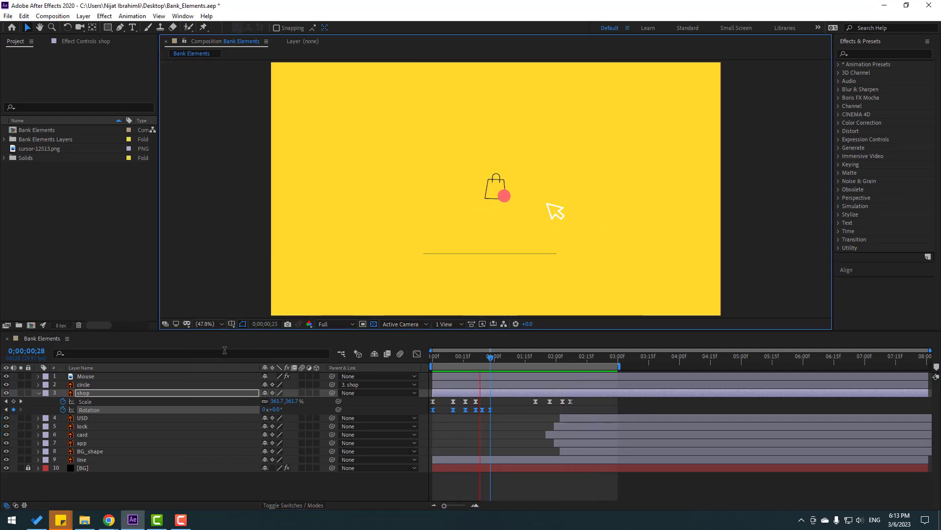